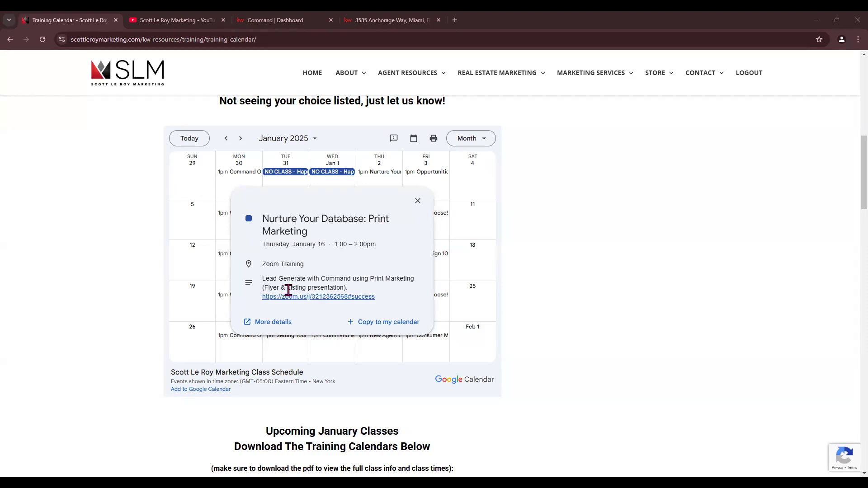
Switch to the KW Command Welcome Home dashboard, then expand and collapse the sidebar labels
left_click_drag(266, 289, 284, 290)
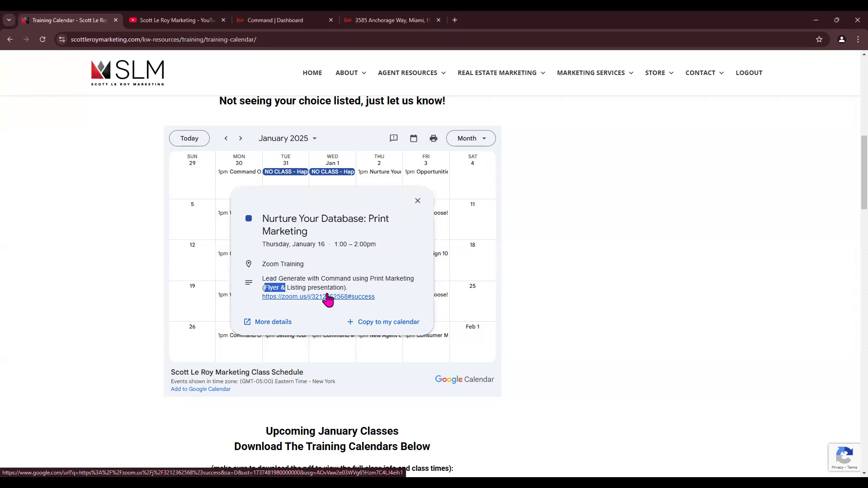
left_click(143, 201)
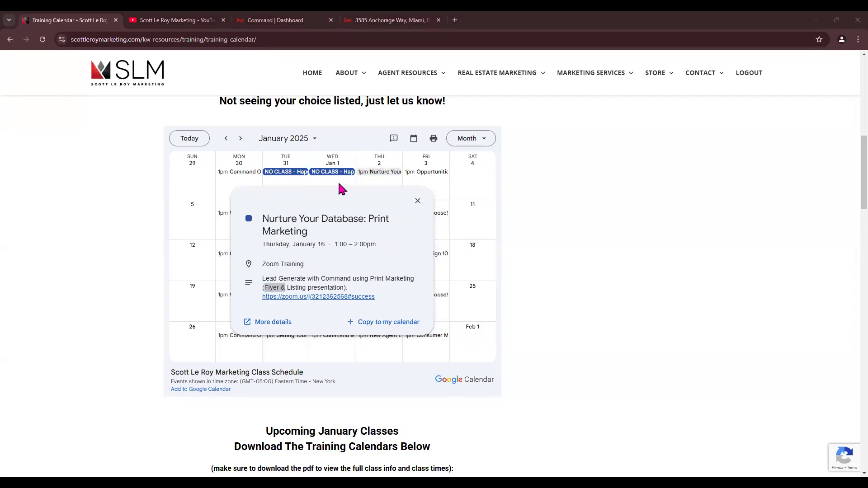
left_click(273, 18)
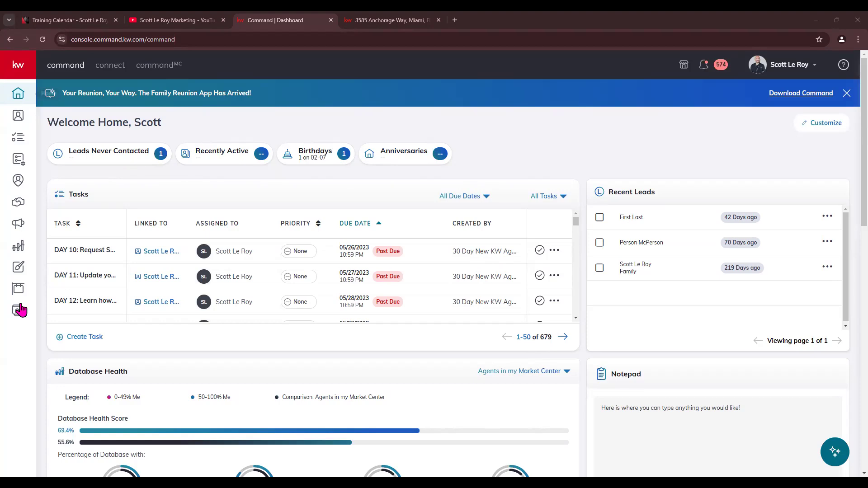
left_click(18, 67)
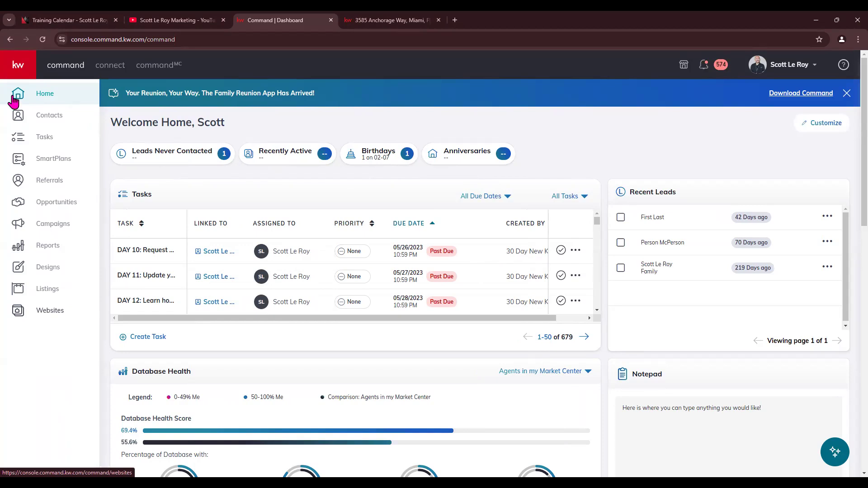
left_click(18, 68)
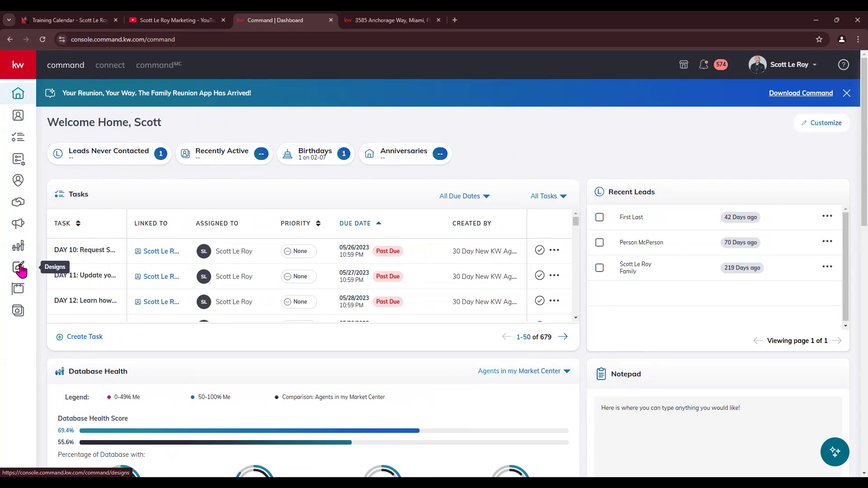
Open the Designs library and check its type filter and date sort options without changes
left_click(18, 272)
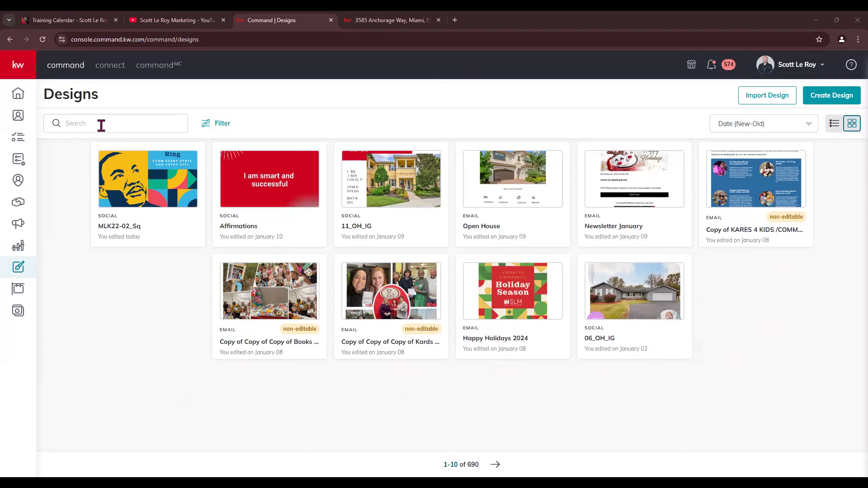
left_click(211, 129)
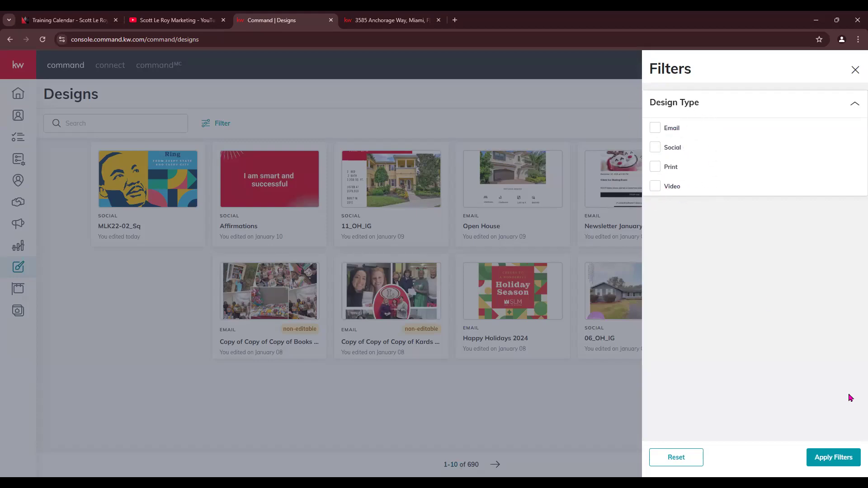
left_click(838, 462)
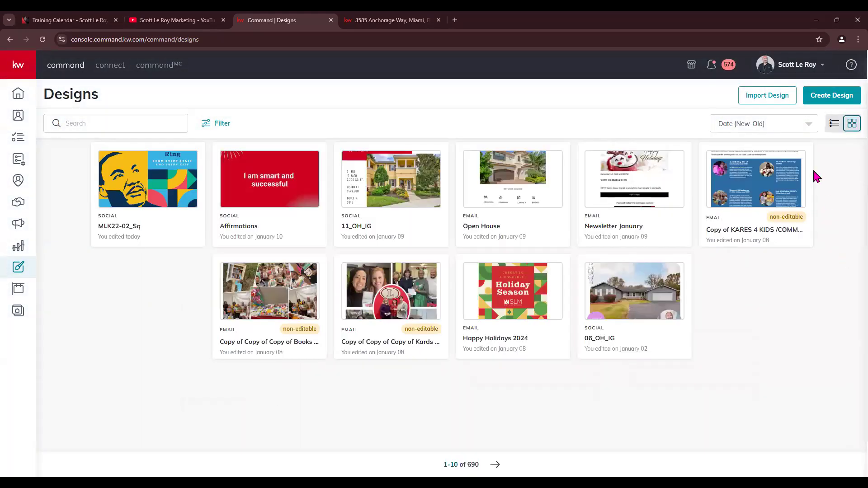
left_click(787, 128)
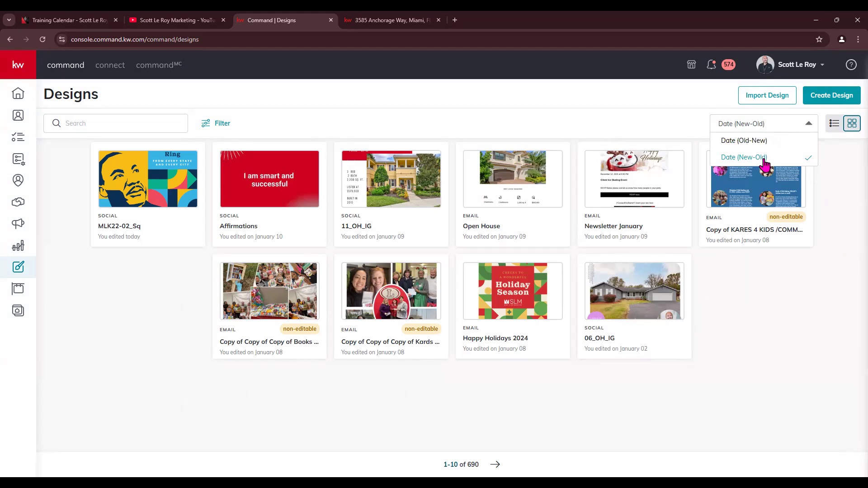
left_click(840, 173)
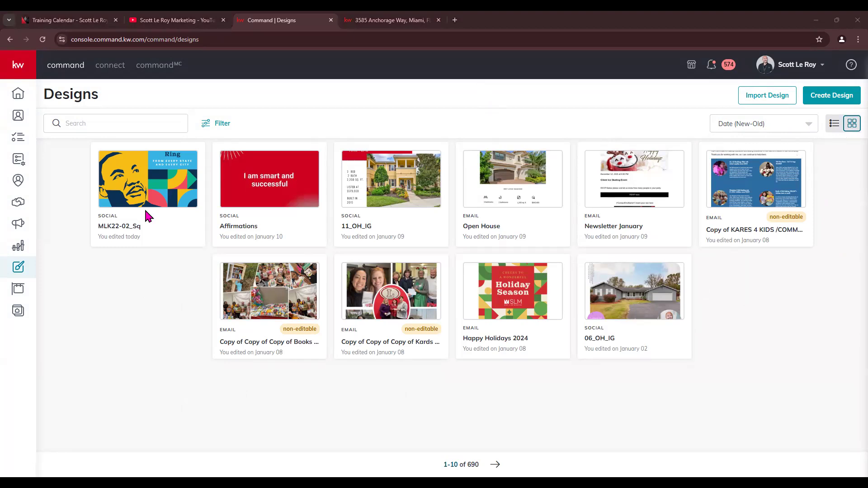
Switch the designs between list and thumbnail views, then start Import Design
left_click(833, 127)
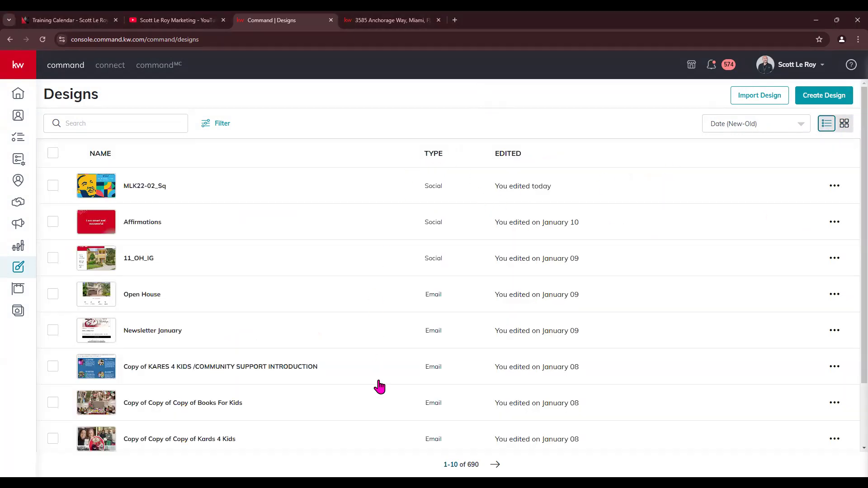
scroll(380, 387, "down", 2)
scroll(321, 322, "up", 2)
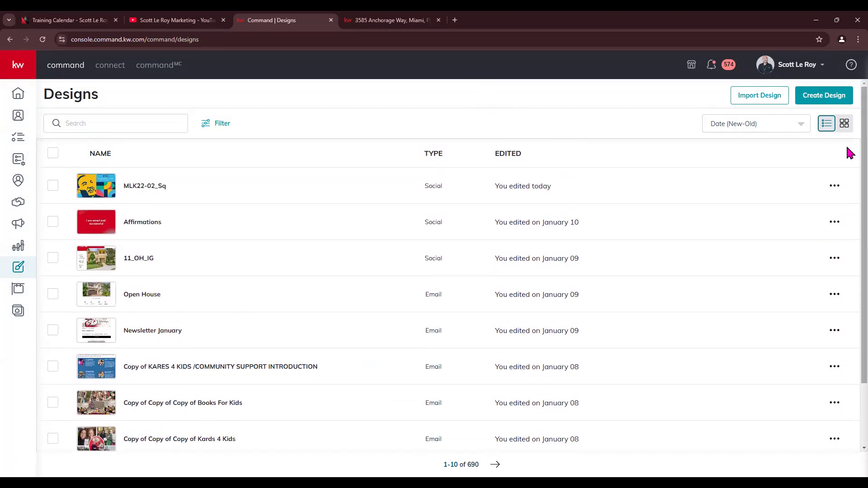
left_click(844, 128)
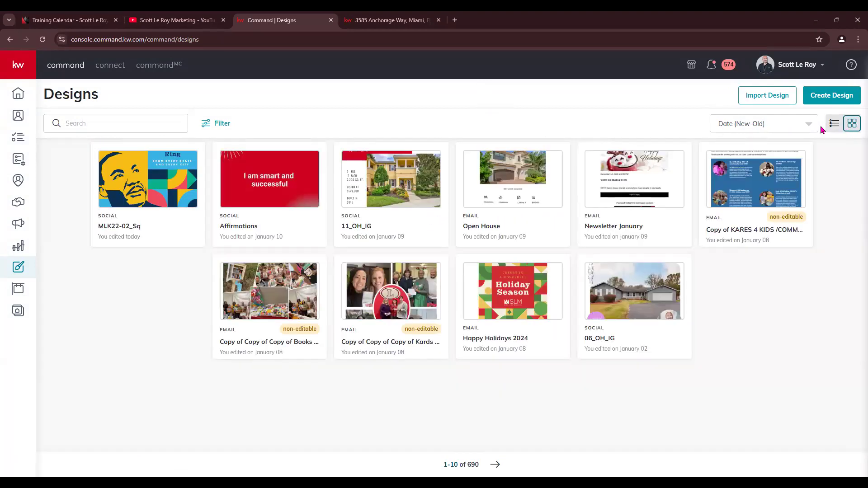
left_click(832, 126)
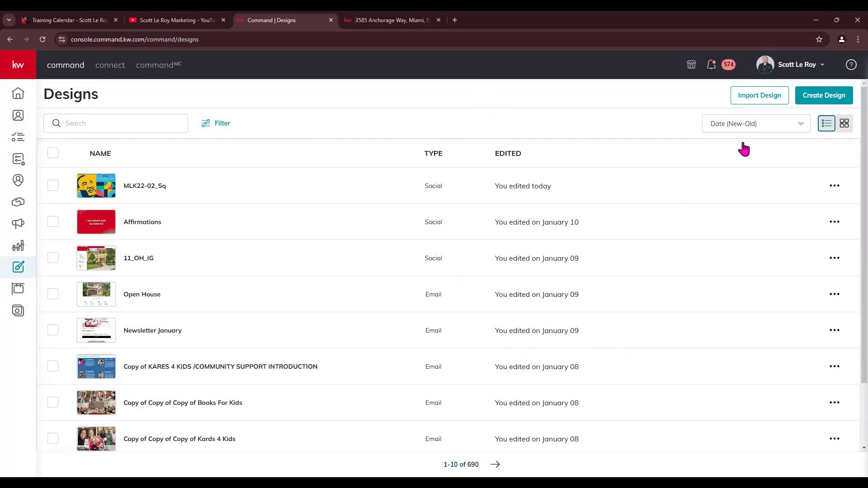
left_click(845, 123)
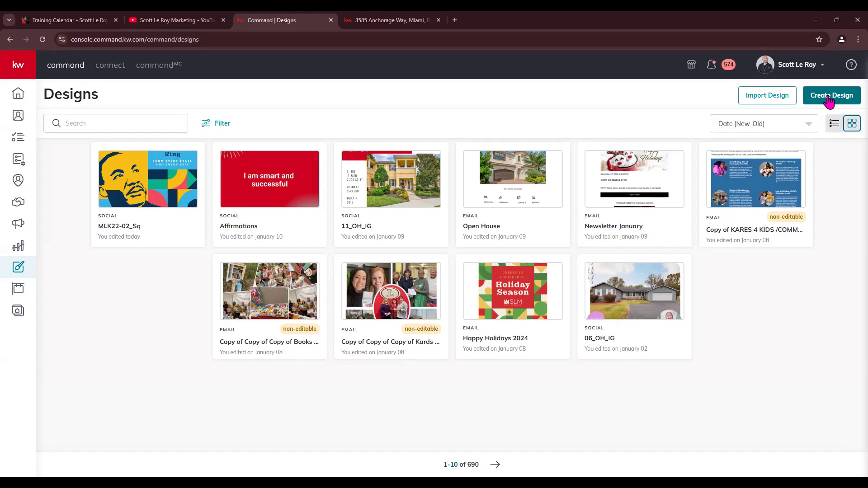
left_click(769, 99)
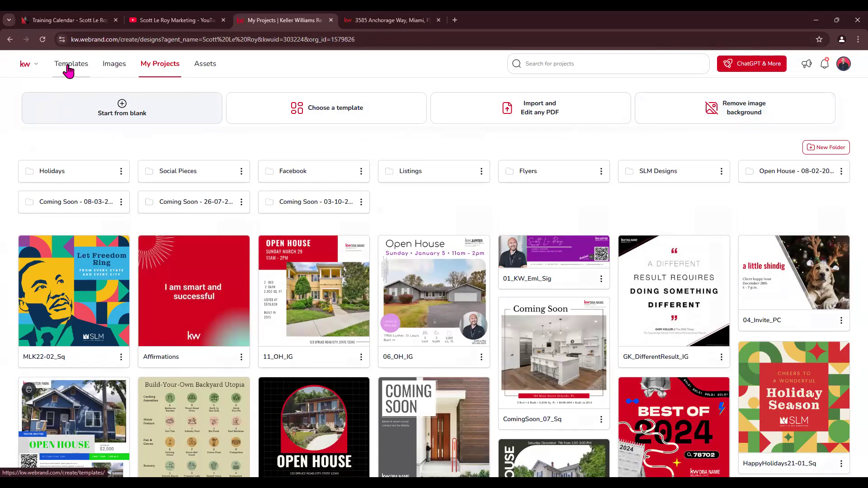
Open Company Assets to view the Main Palette colours and company fonts
left_click(203, 68)
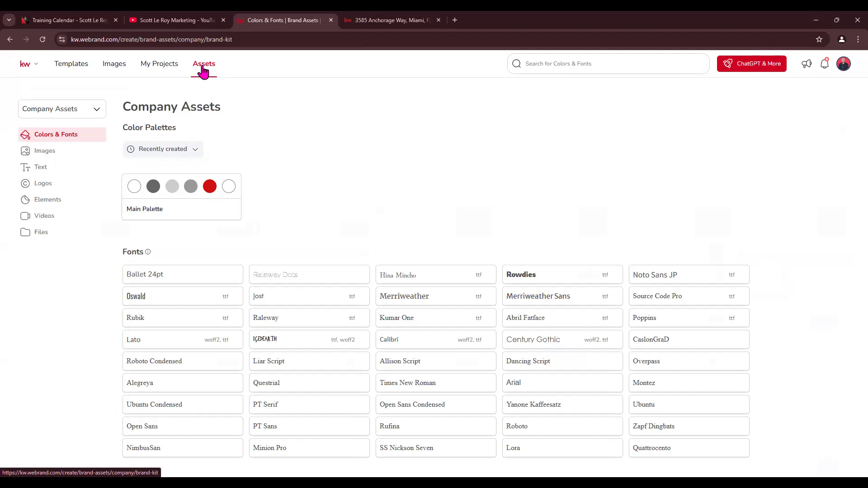
Open the company Images library and look inside the Holidays and House Exteriors folders
left_click(101, 110)
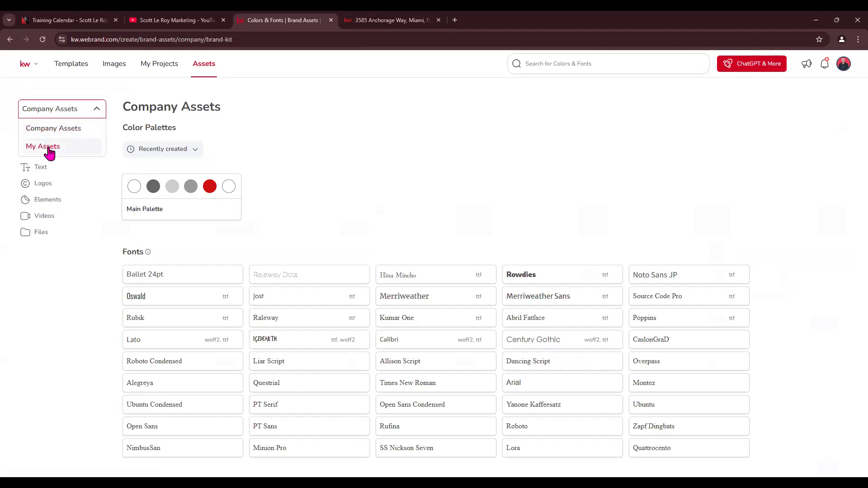
left_click(41, 252)
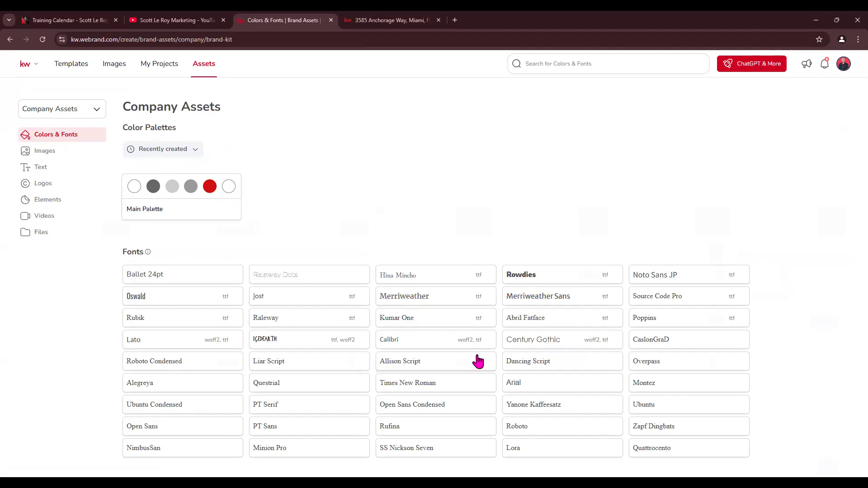
left_click(37, 153)
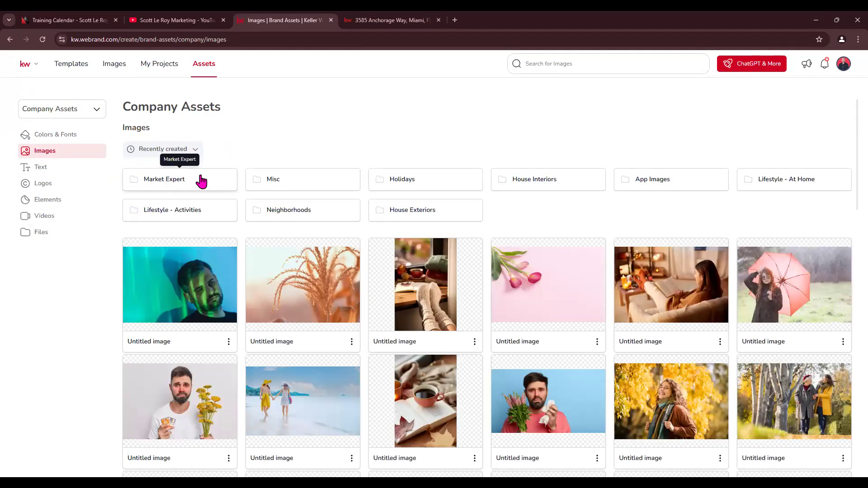
left_click(427, 180)
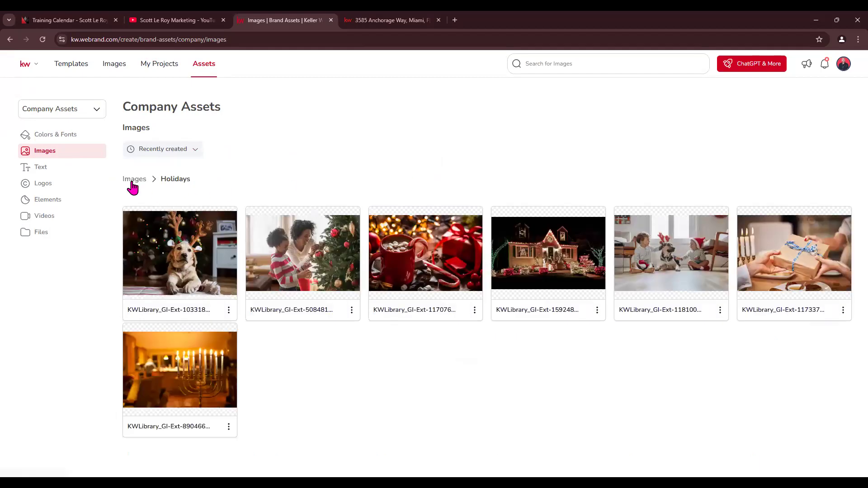
left_click(133, 181)
left_click(455, 219)
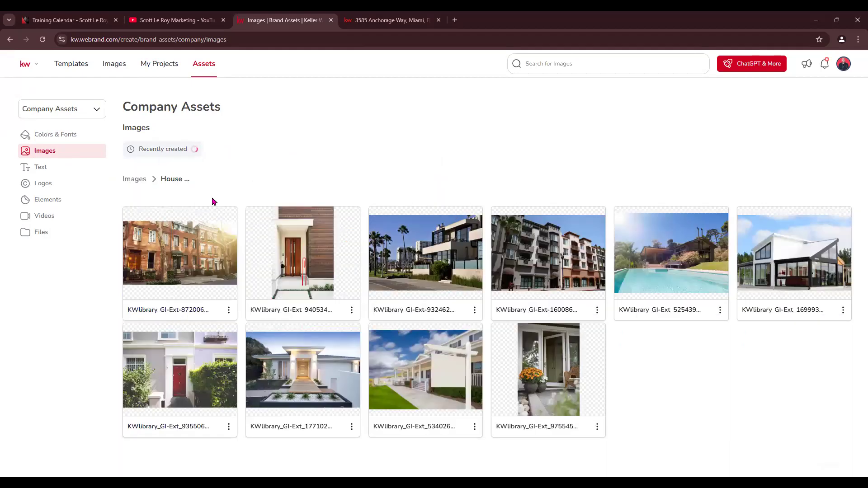
left_click(134, 179)
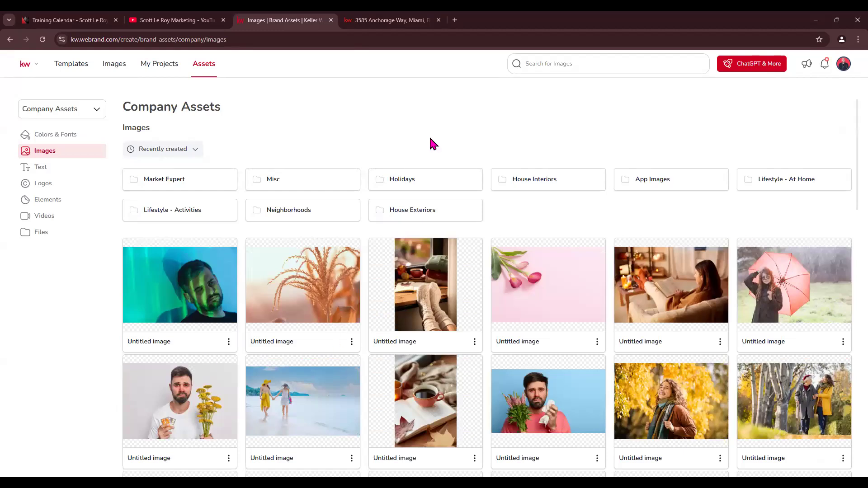
Browse the company Text snippets and the Misc and KW logo folders
left_click(40, 169)
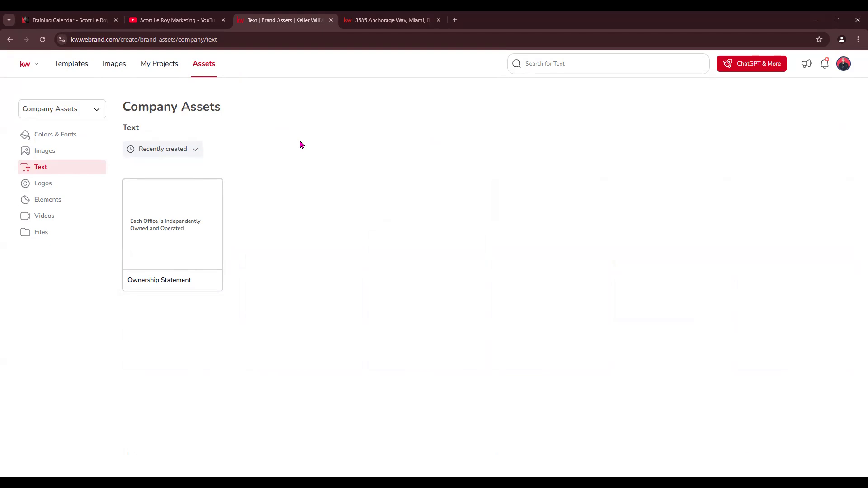
left_click(59, 191)
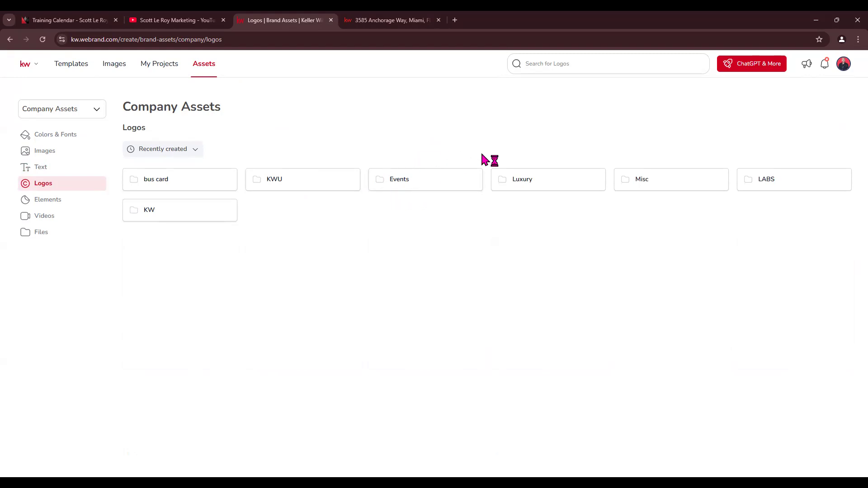
left_click(672, 179)
left_click(134, 179)
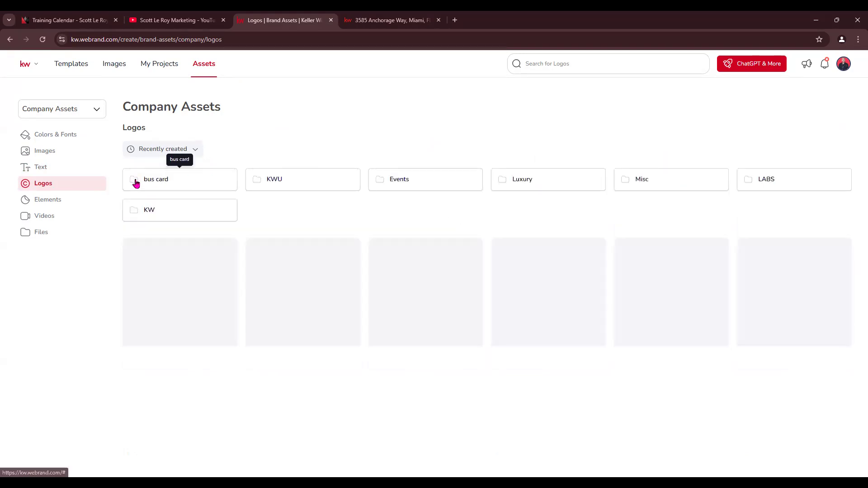
left_click(191, 213)
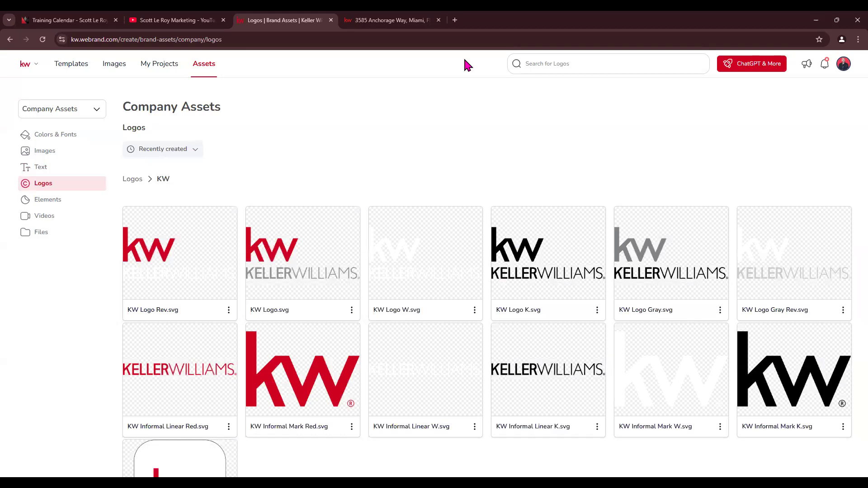
left_click(138, 180)
Check company Elements and Videos, then show Files with the Style Guide and Design Addendum
left_click(36, 205)
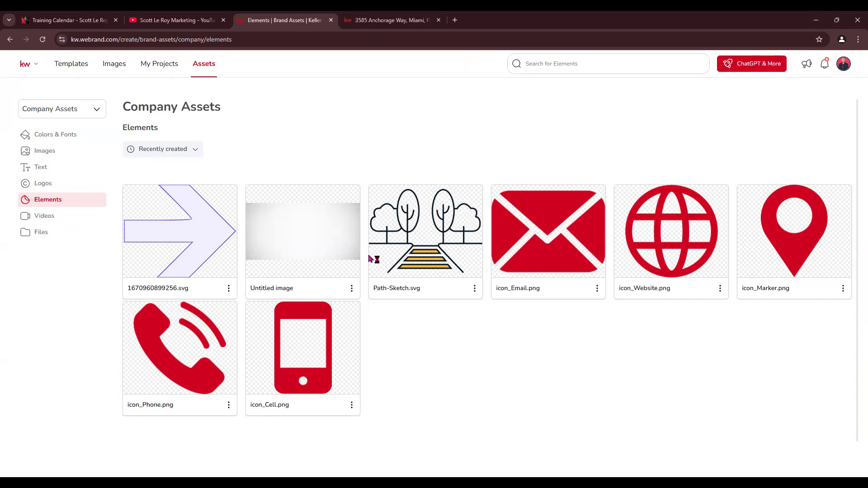
left_click(56, 220)
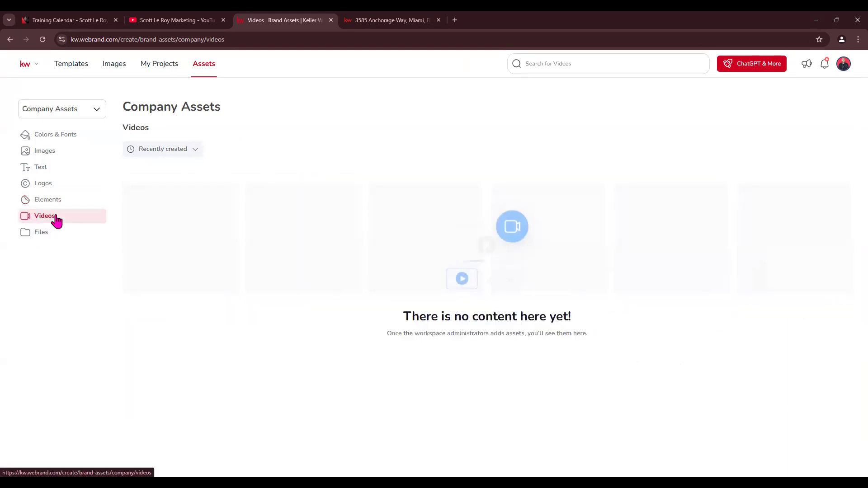
left_click(36, 232)
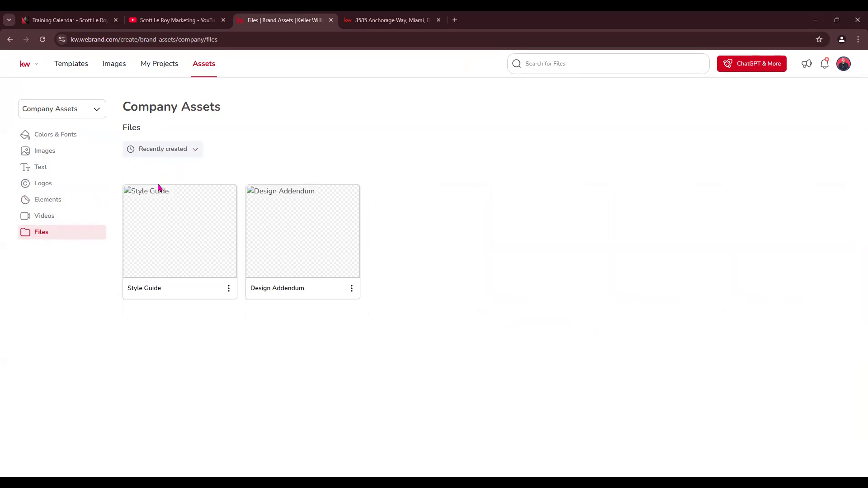
left_click(96, 109)
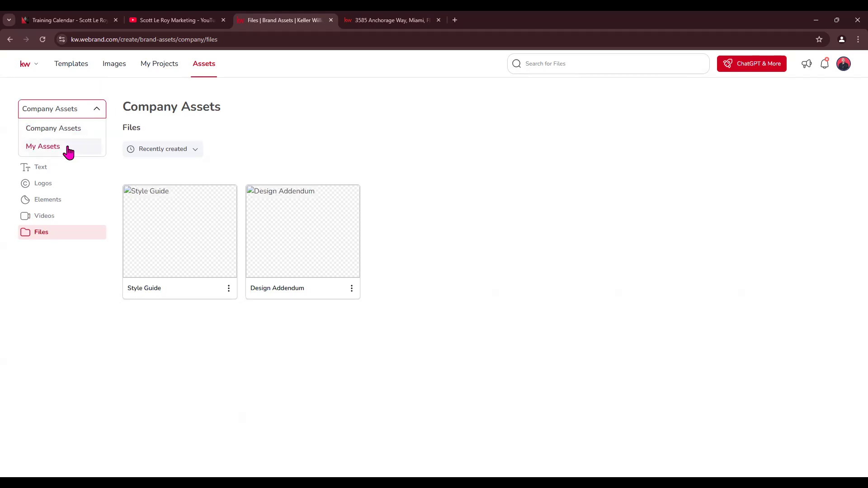
Switch to My Assets Colors & Fonts and add a new empty palette
left_click(68, 148)
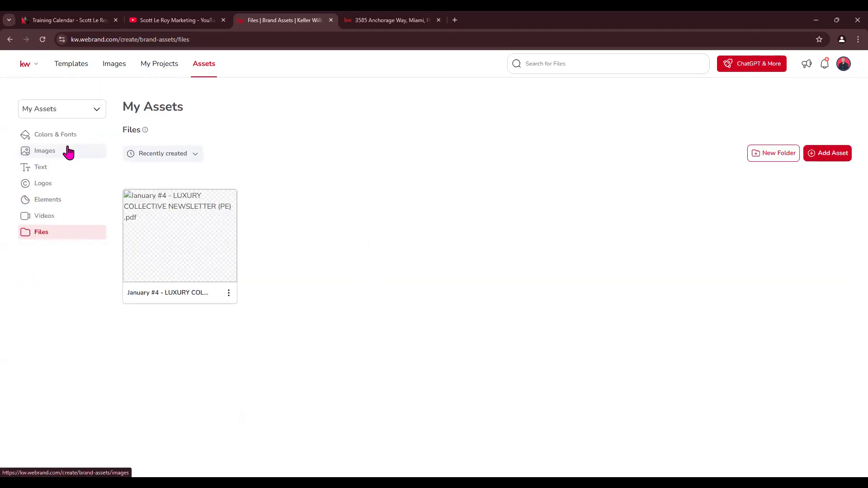
left_click(71, 138)
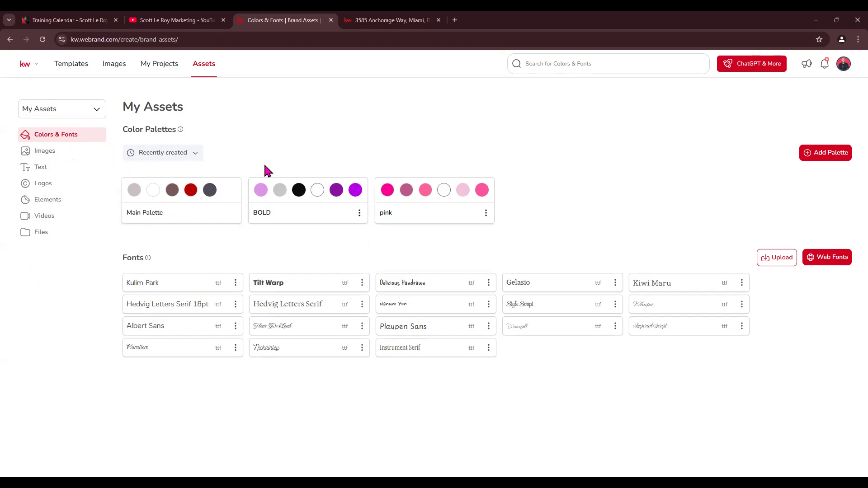
left_click(844, 152)
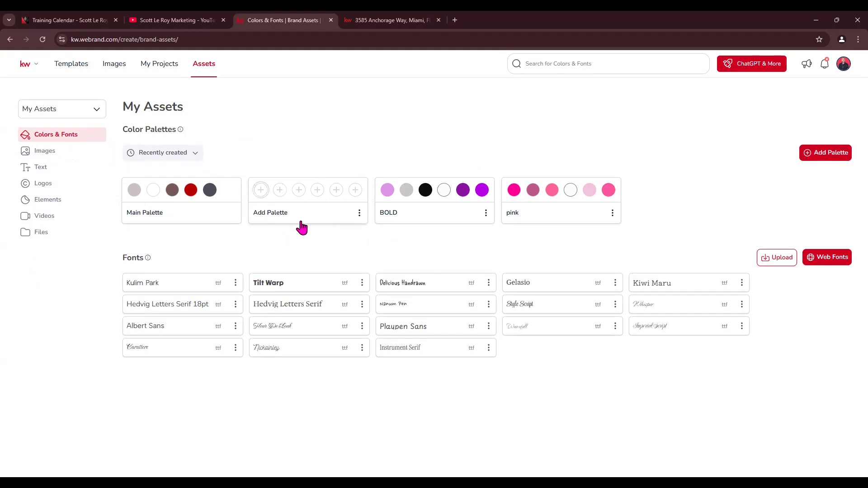
Fill the new palette with red, dark brown, light blue, green and lavender (220, 148, 230)
left_click(280, 190)
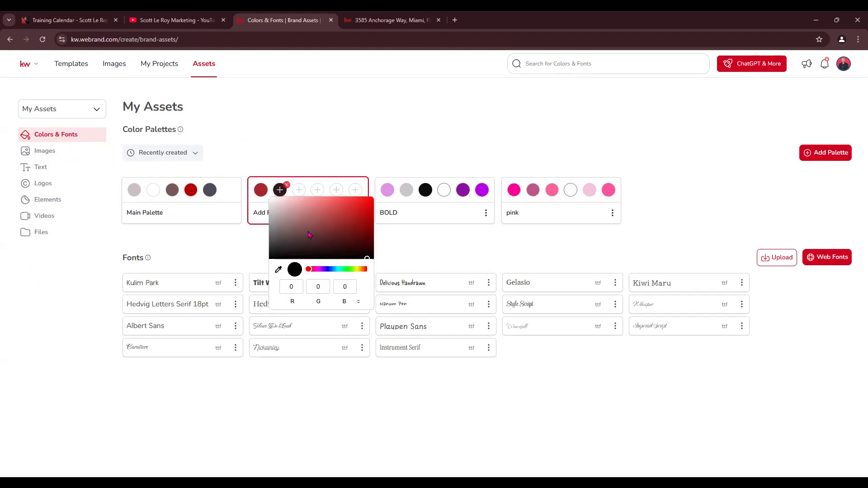
left_click(355, 269)
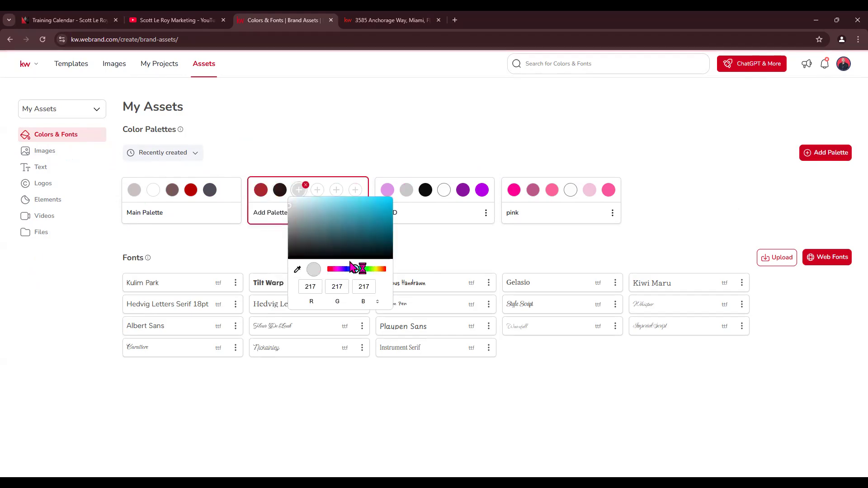
left_click(333, 201)
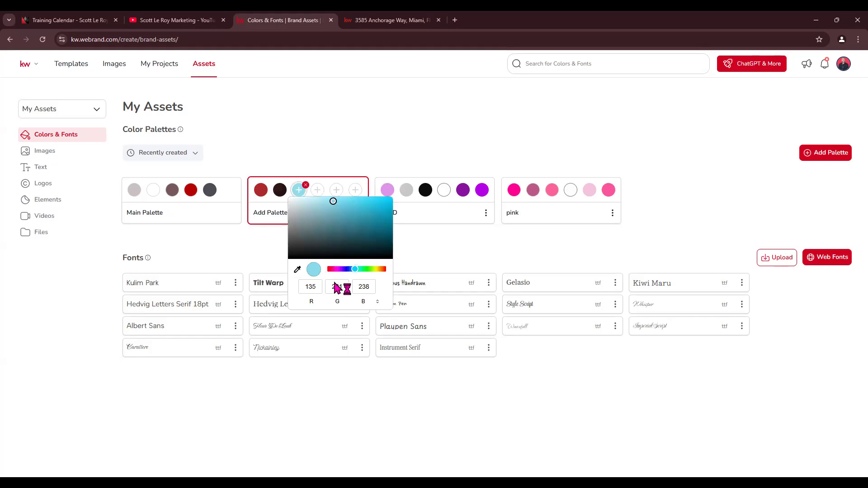
left_click(317, 190)
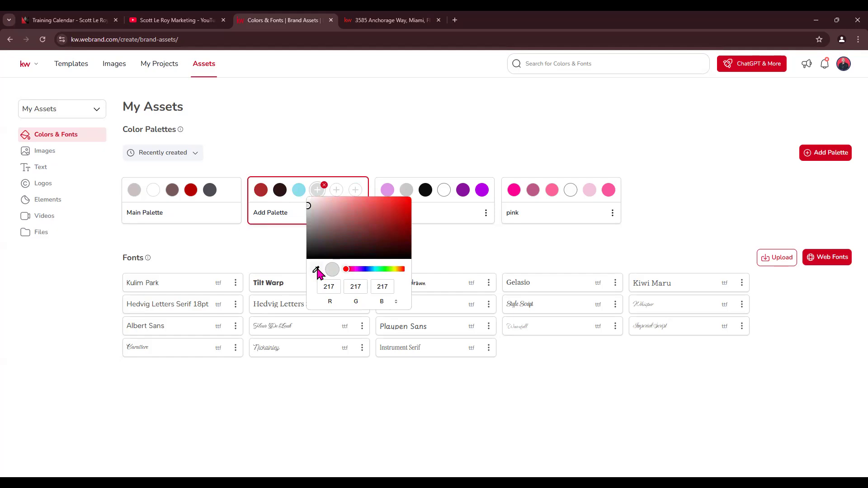
left_click(316, 270)
left_click(554, 189)
mouse_move(385, 270)
left_mouse_down()
mouse_move(396, 270)
mouse_move(385, 270)
left_mouse_up()
left_click(388, 211)
left_click(388, 212)
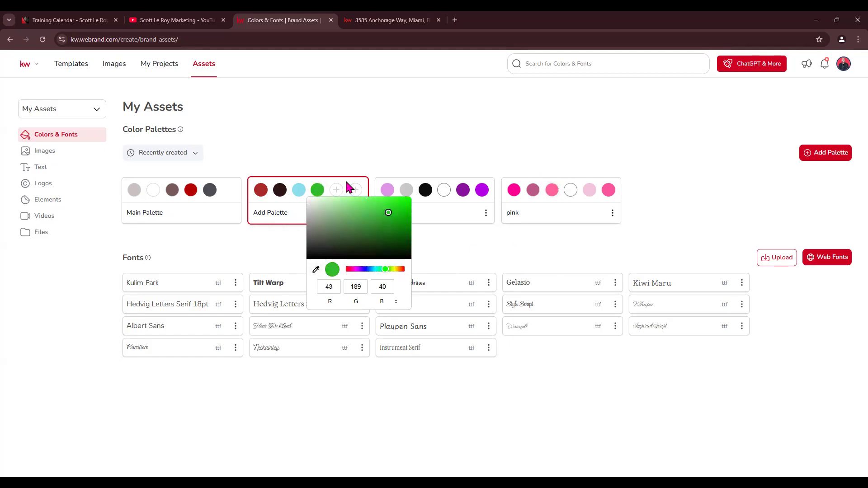
left_click(338, 195)
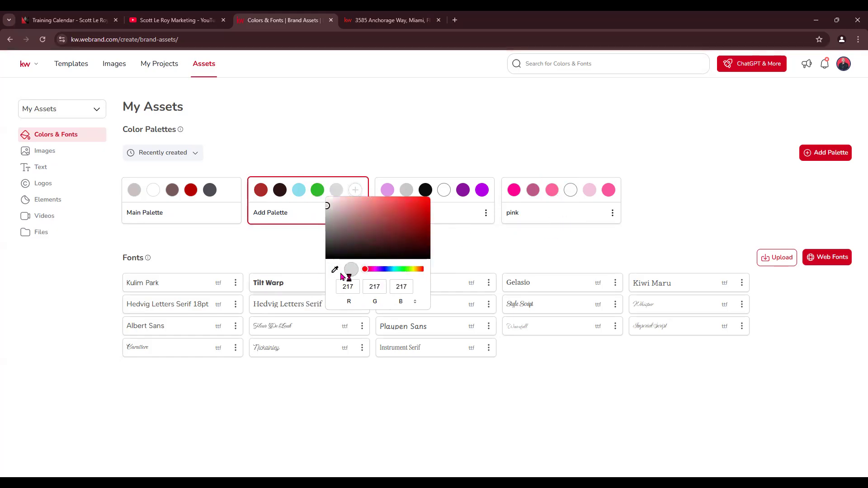
left_click(335, 270)
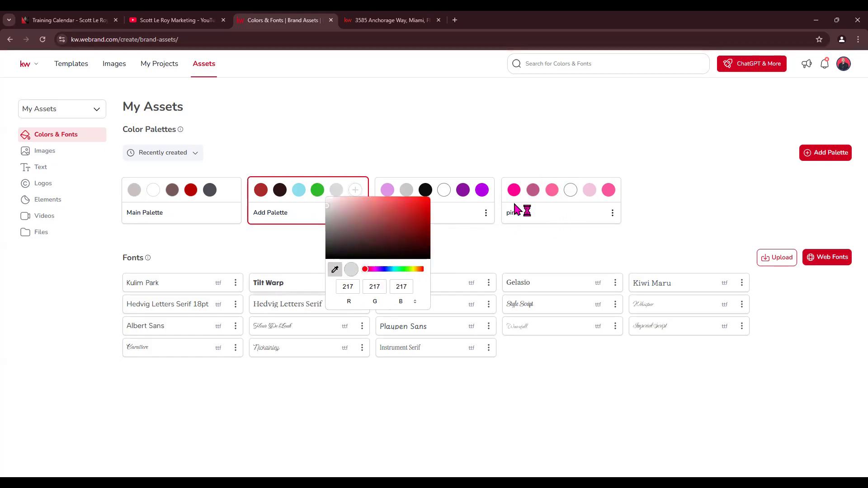
left_click(389, 193)
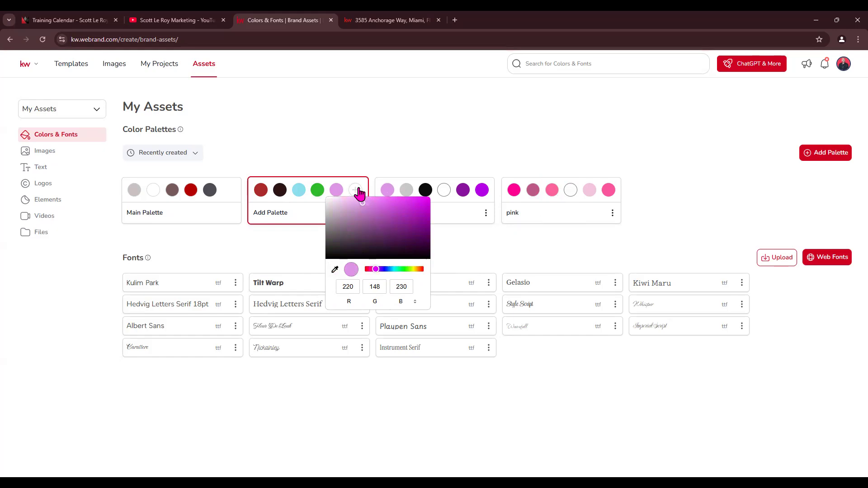
Close the colour picker and delete the new test palette
left_click(359, 213)
left_click(359, 212)
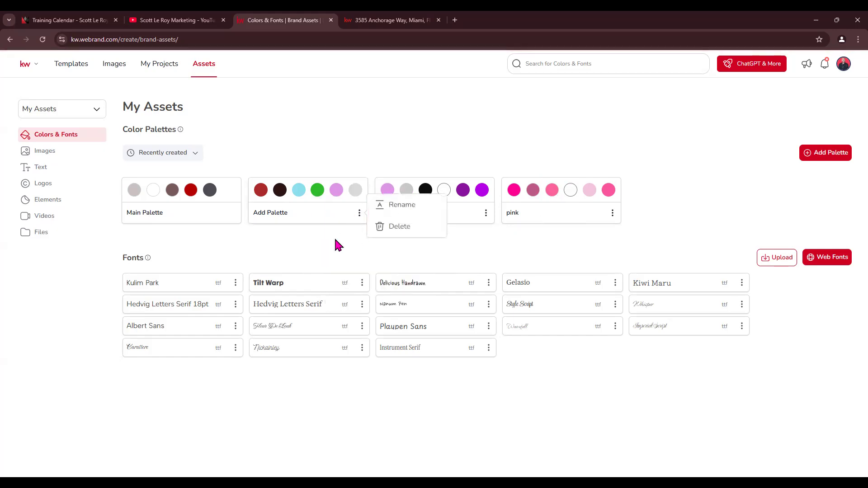
left_click(400, 227)
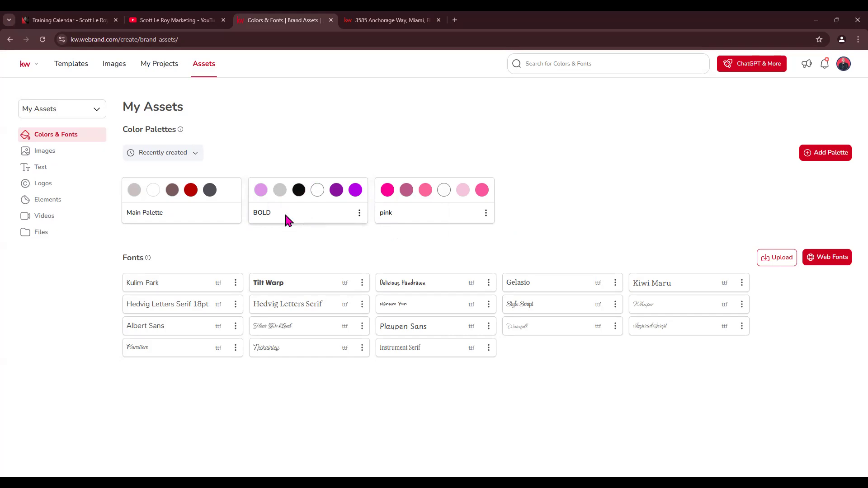
mouse_move(482, 192)
Select Instrument Sans from the web font list and add it to My Fonts
left_click(837, 267)
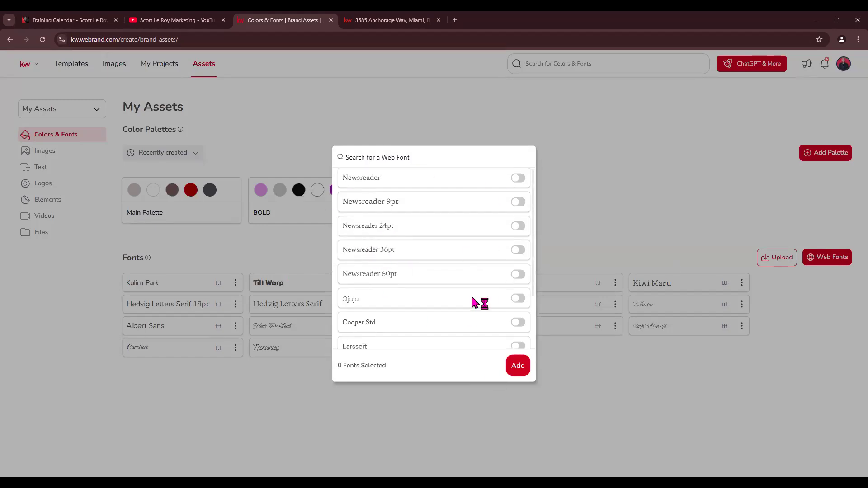
scroll(475, 303, "down", 3)
left_click(518, 292)
left_click(518, 366)
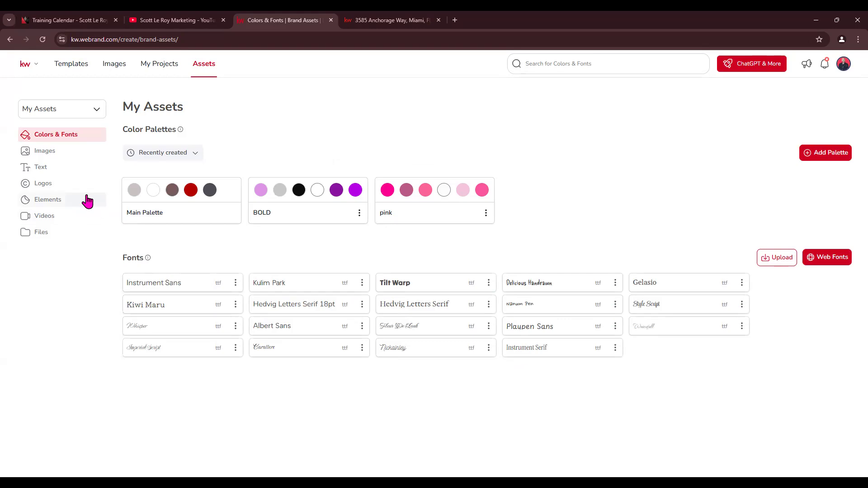
left_click(44, 152)
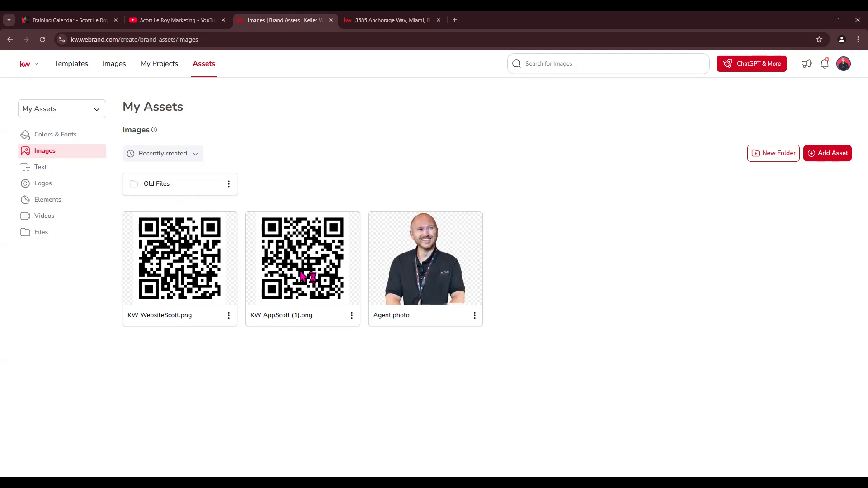
Make a background-removed copy of the Agent photo, then delete that copy
left_click(474, 318)
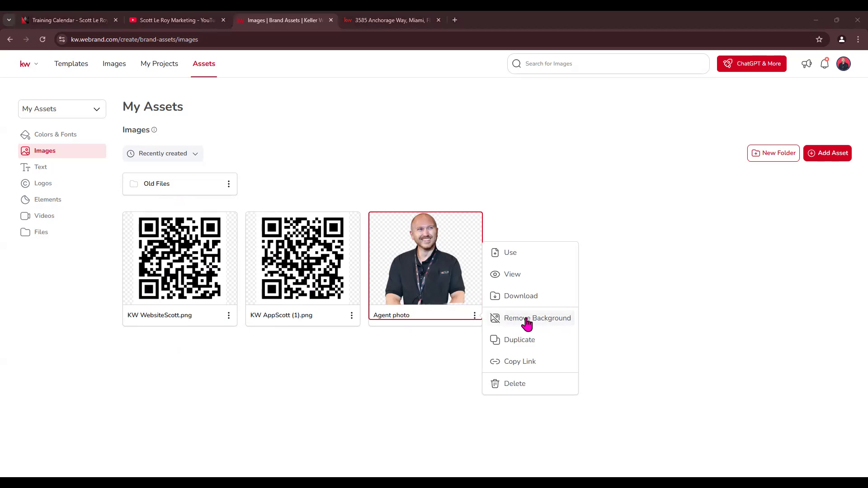
left_click(527, 322)
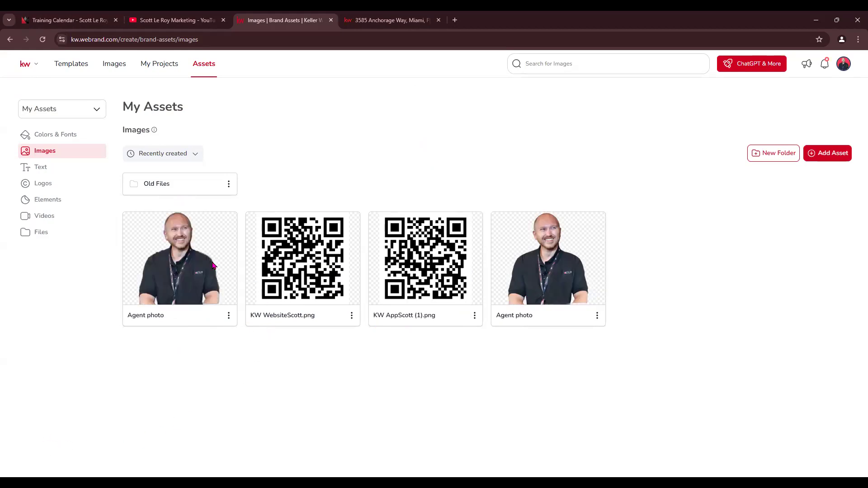
left_click(228, 316)
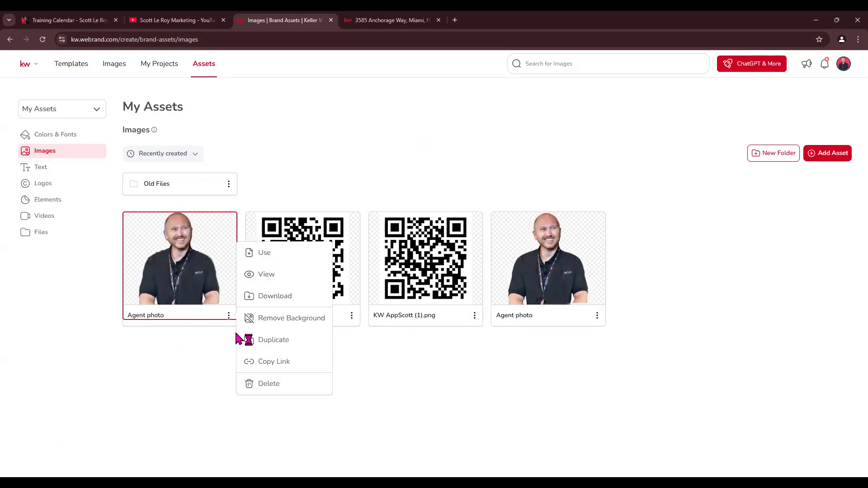
left_click(269, 383)
left_click(452, 291)
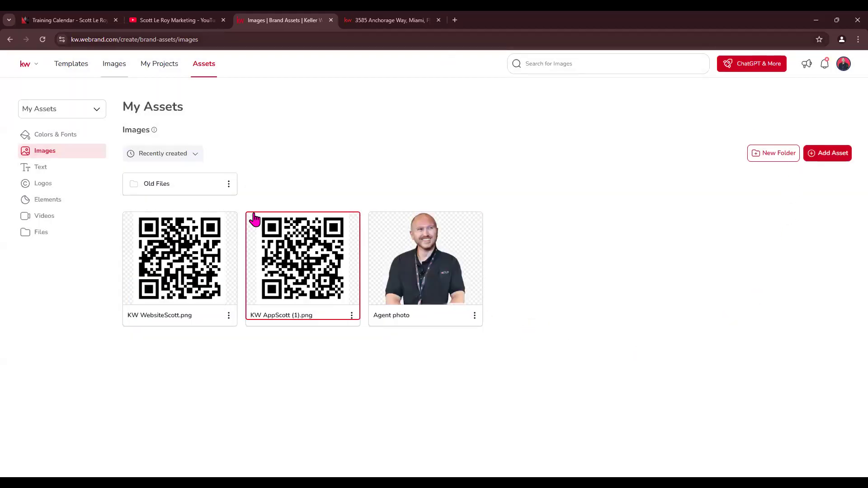
Close the Add Asset upload window unused and show the saved Text assets
left_click(845, 159)
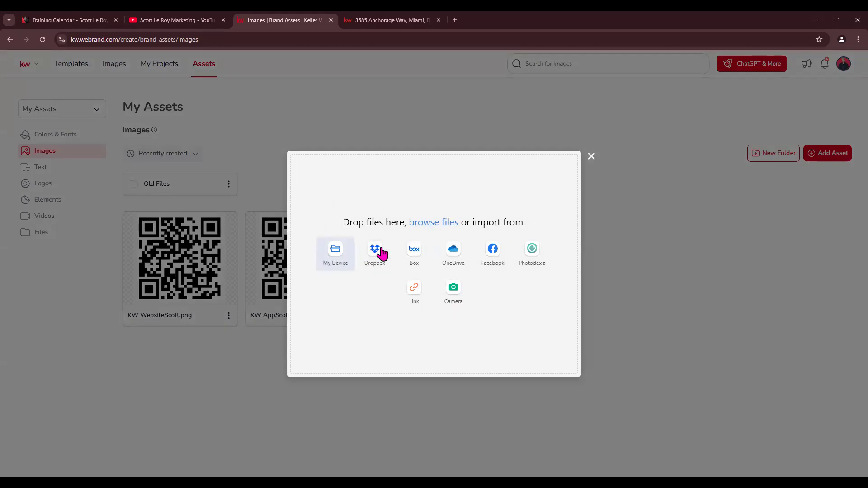
left_click(591, 156)
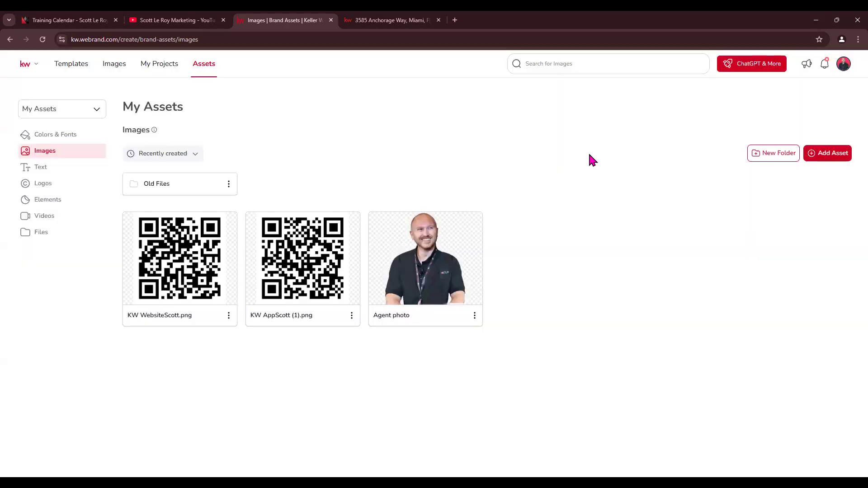
left_click(36, 173)
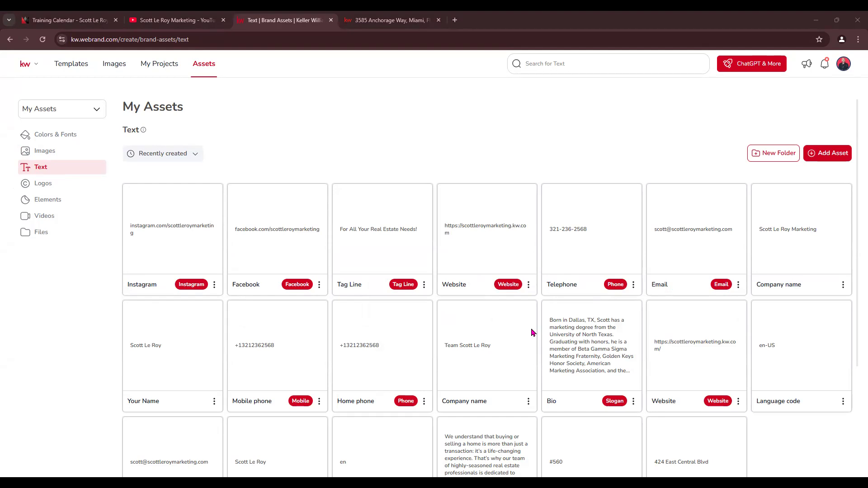
scroll(532, 331, "down", 1)
scroll(534, 334, "down", 3)
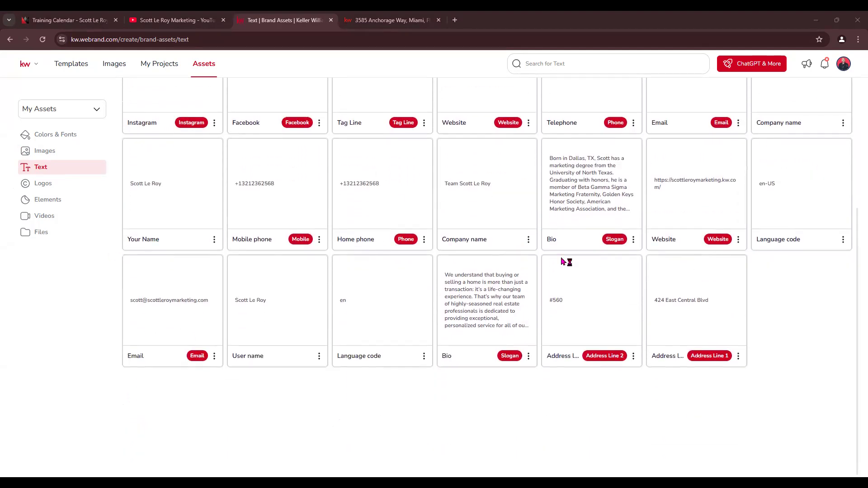
scroll(594, 260, "up", 1)
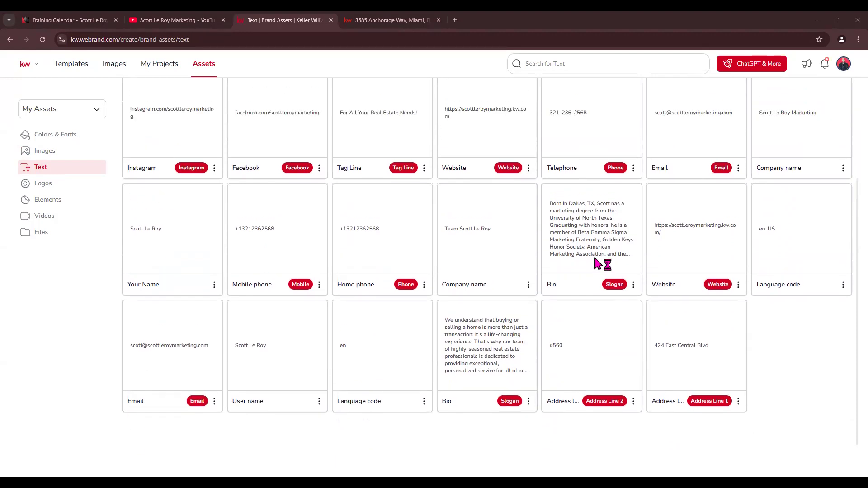
scroll(595, 260, "up", 2)
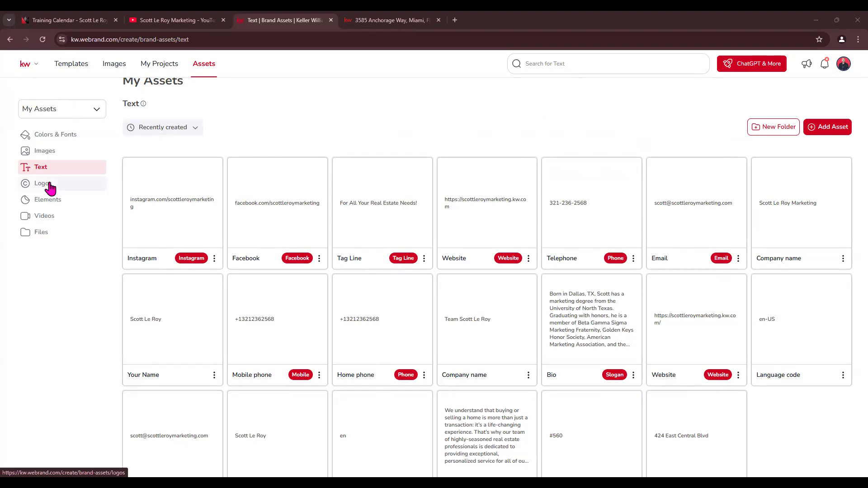
Show the My Assets Logos page, with folders like Jupiter above the saved SLM and KW logos
left_click(50, 189)
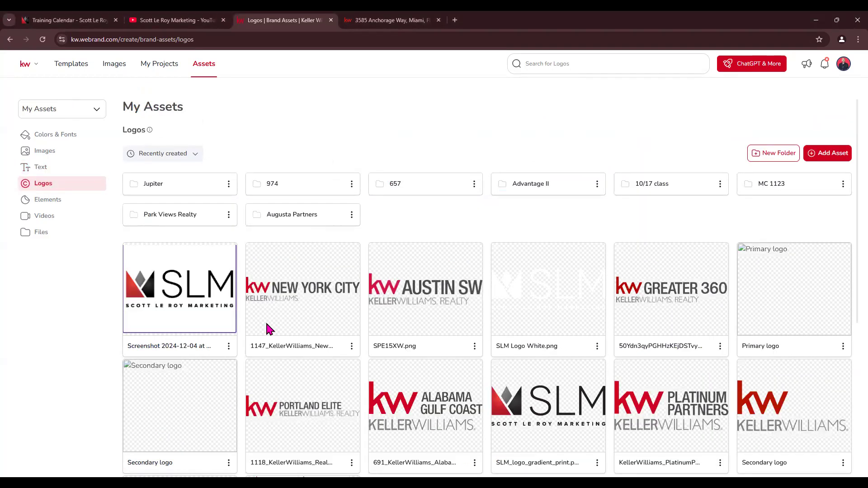
left_click(44, 187)
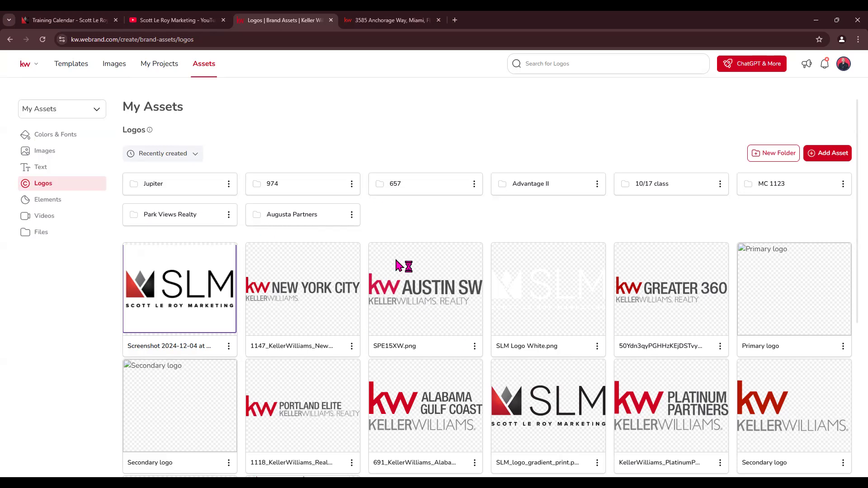
Open KW Connect in a new tab and go to Marketing > Logos and Branding
left_click(455, 20)
type("kwconnect.com")
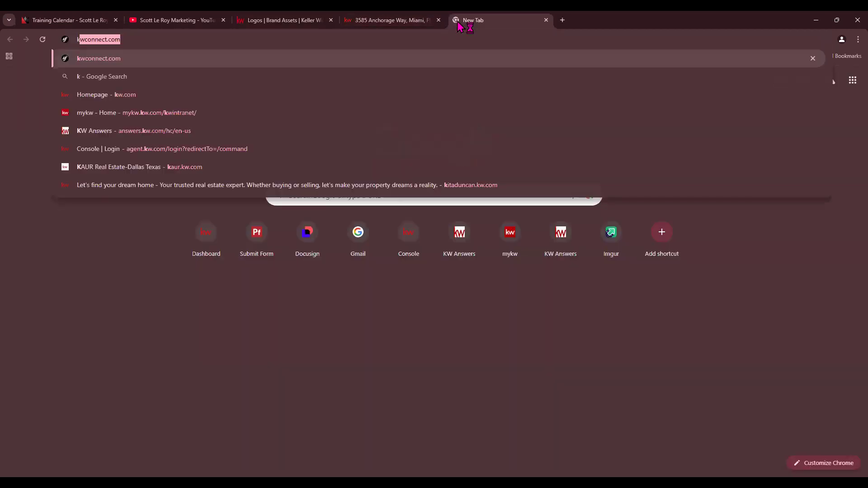
key("Return")
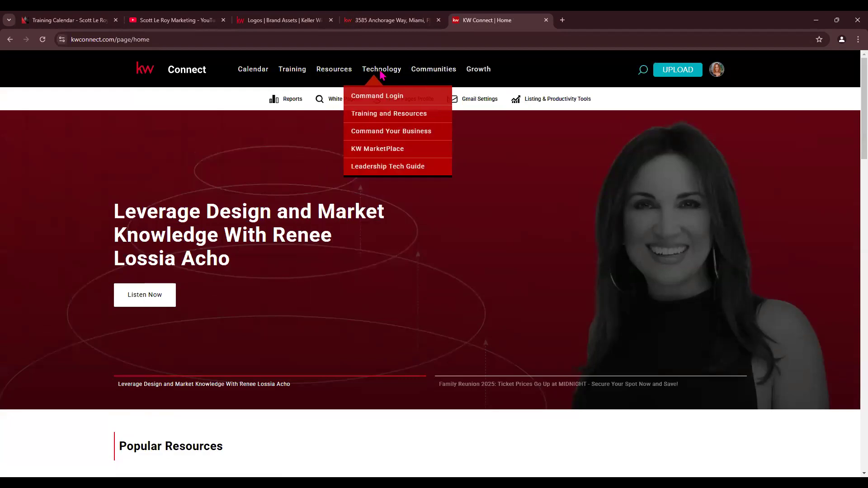
mouse_move(333, 75)
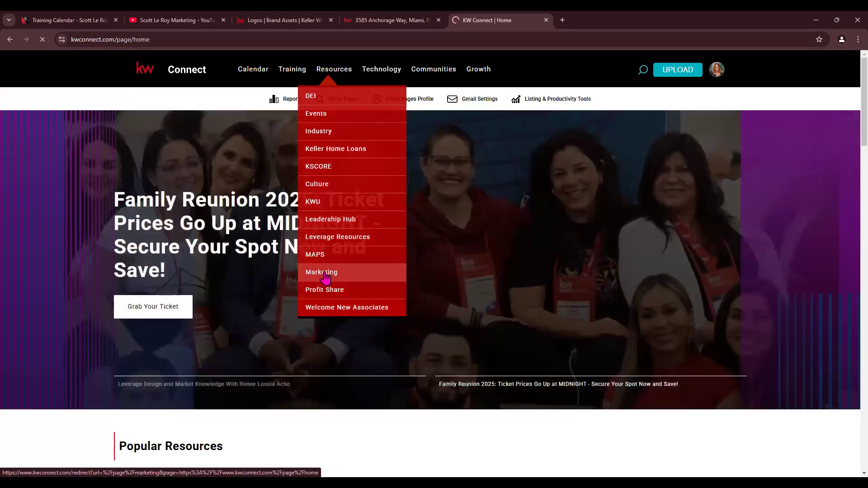
left_click(325, 274)
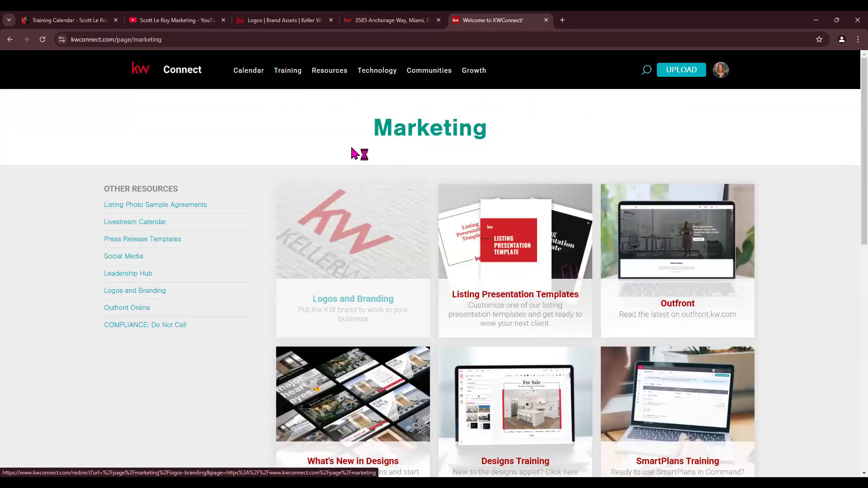
left_click(349, 310)
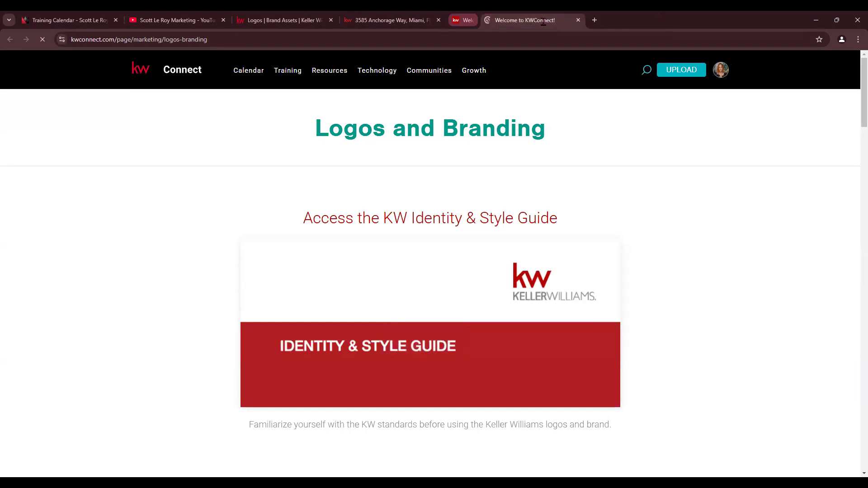
Search Market Center Logos for 974 and download the Winter Park logo package
scroll(467, 219, "down", 10)
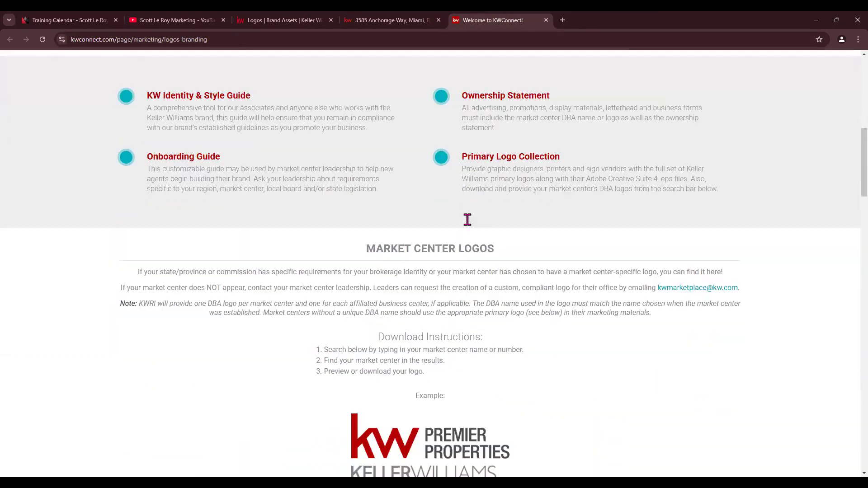
scroll(467, 219, "down", 2)
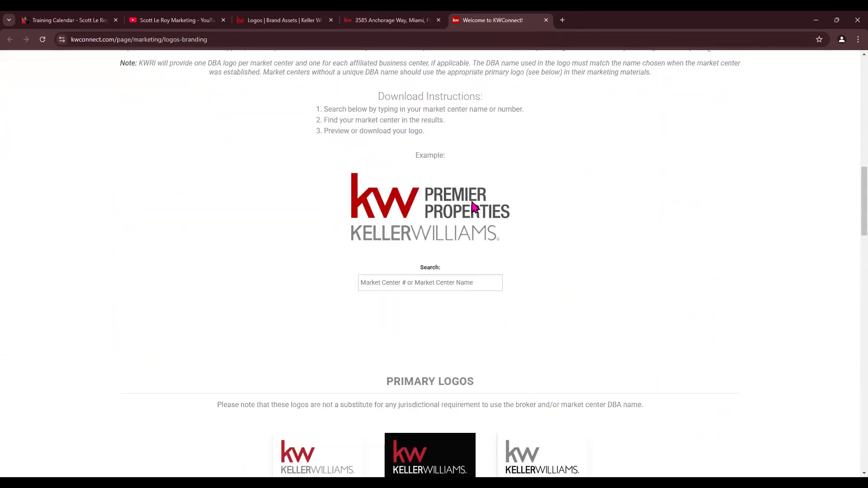
left_click(405, 284)
type("974")
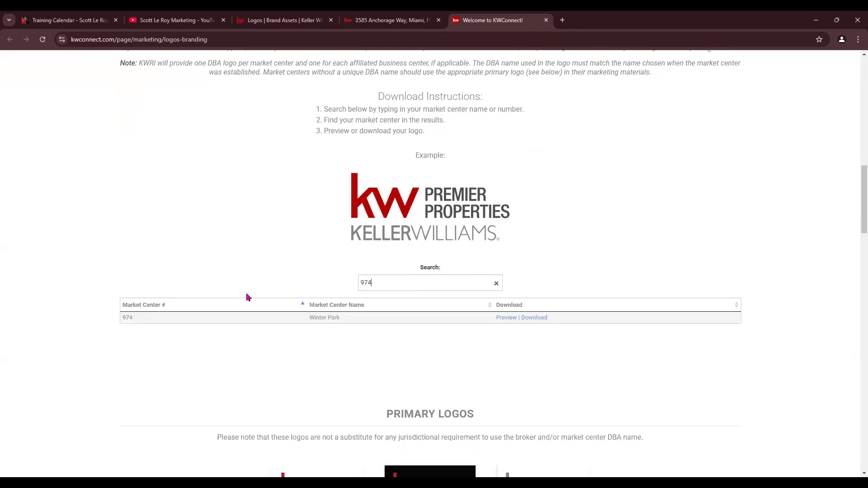
key("BackSpace")
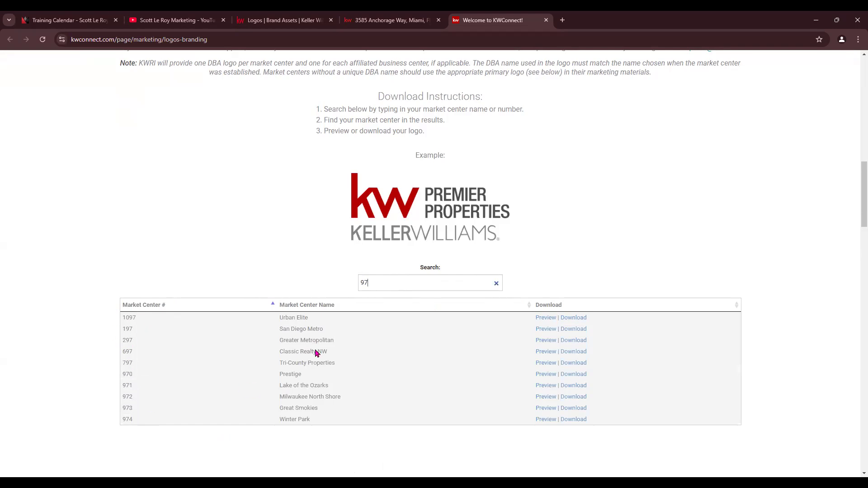
type("4")
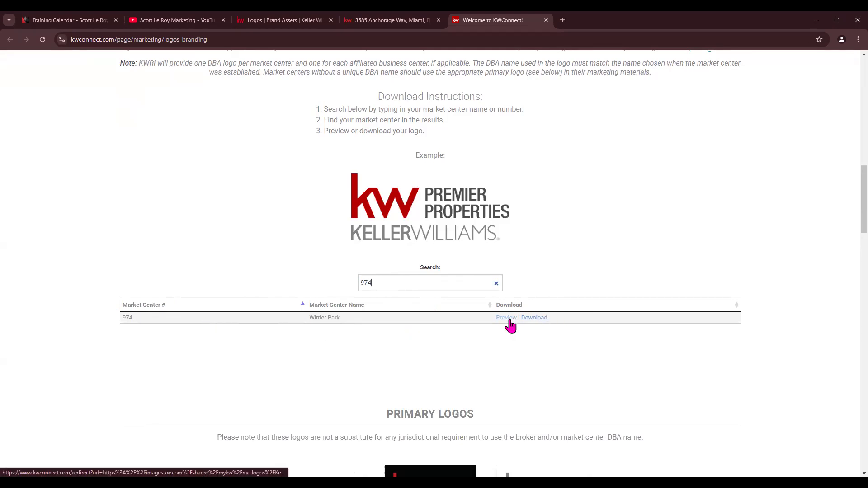
left_click(534, 319)
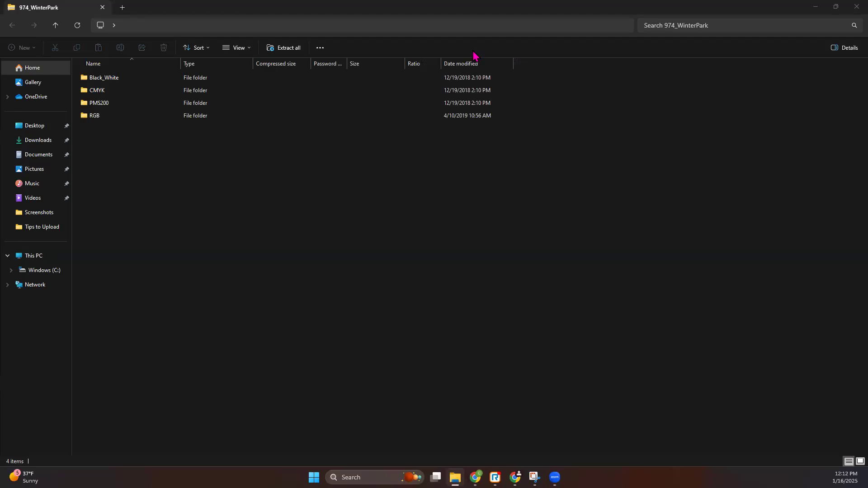
Open Downloads > 974_WinterPark > CMYK and view its logos as extra large icons
left_click(45, 143)
double_click(224, 160)
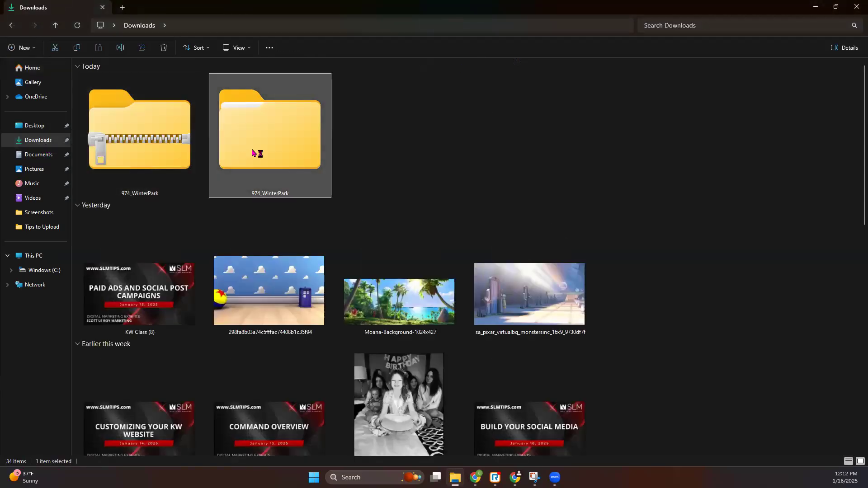
left_click(836, 7)
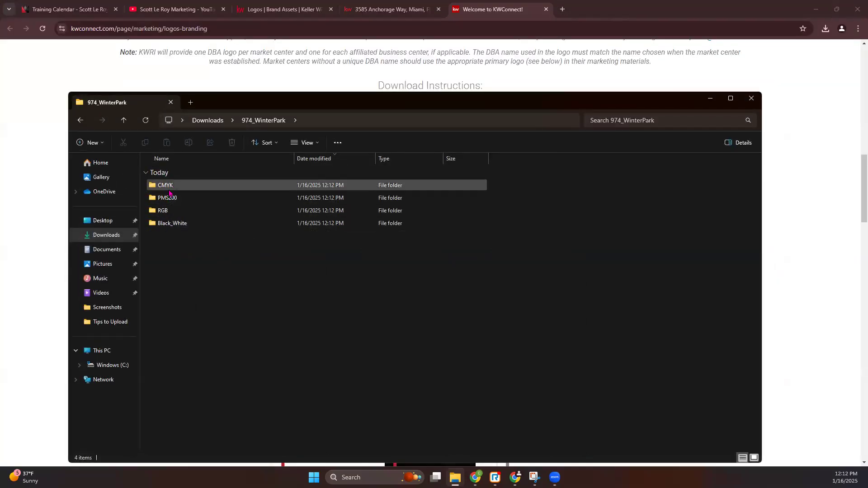
double_click(165, 185)
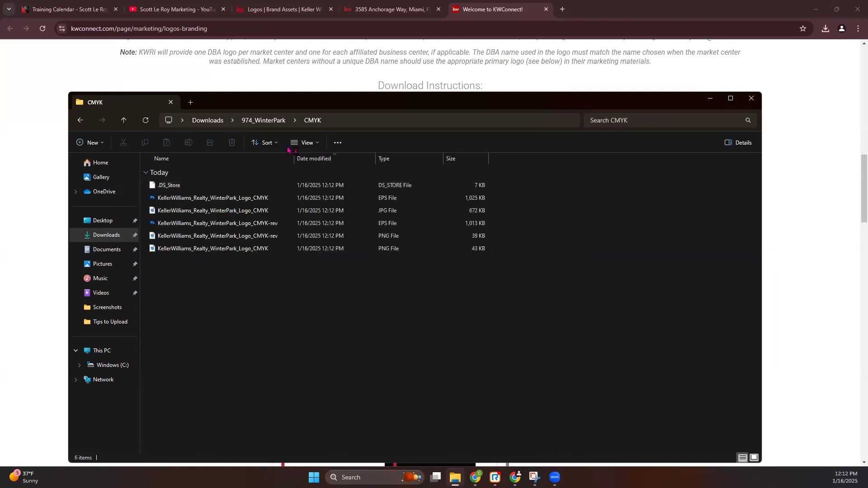
left_click(320, 145)
left_click(317, 166)
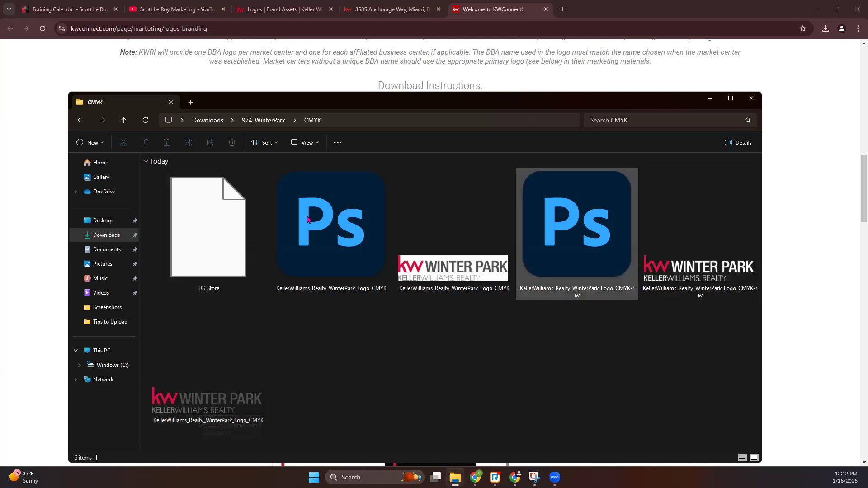
View the Black_White logos as extra large icons, then close File Explorer
left_click(253, 120)
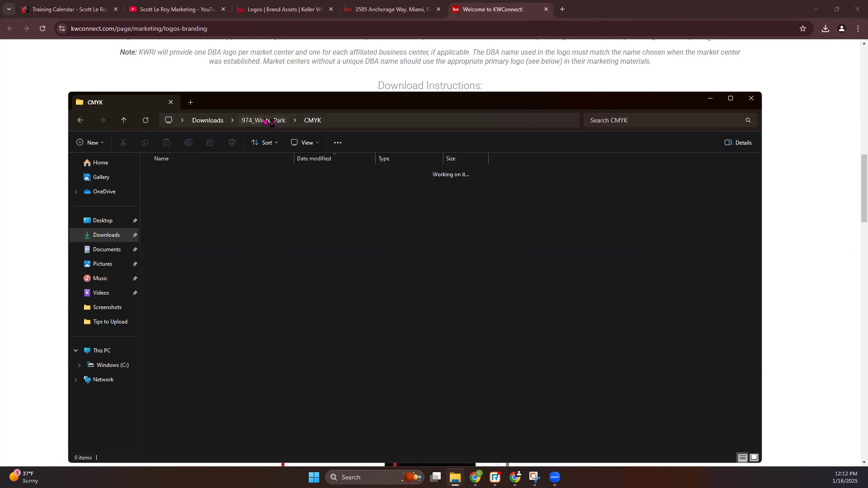
double_click(186, 224)
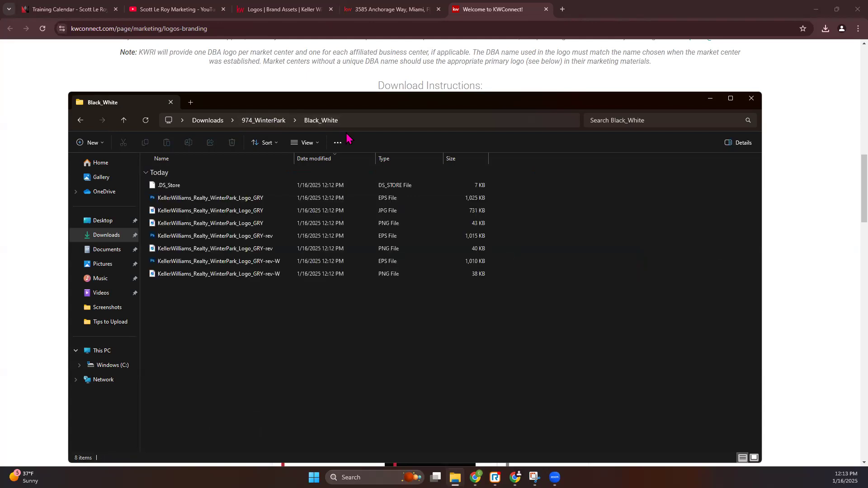
left_click(312, 143)
left_click(318, 167)
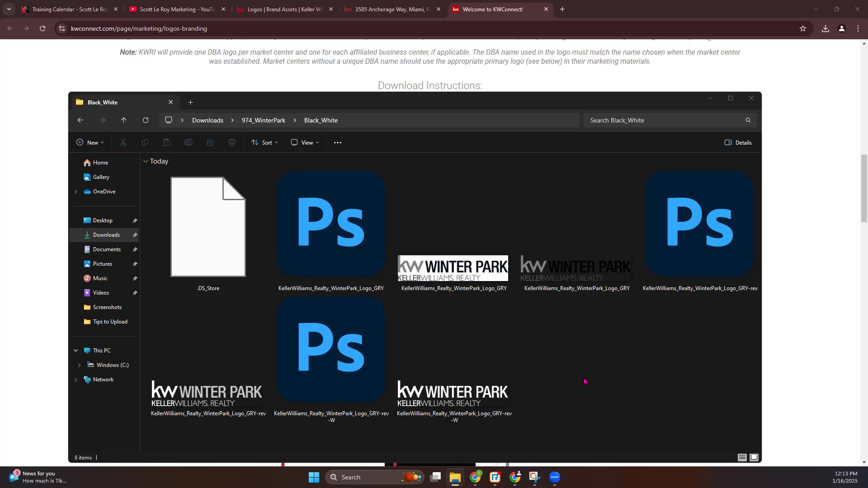
left_click(751, 99)
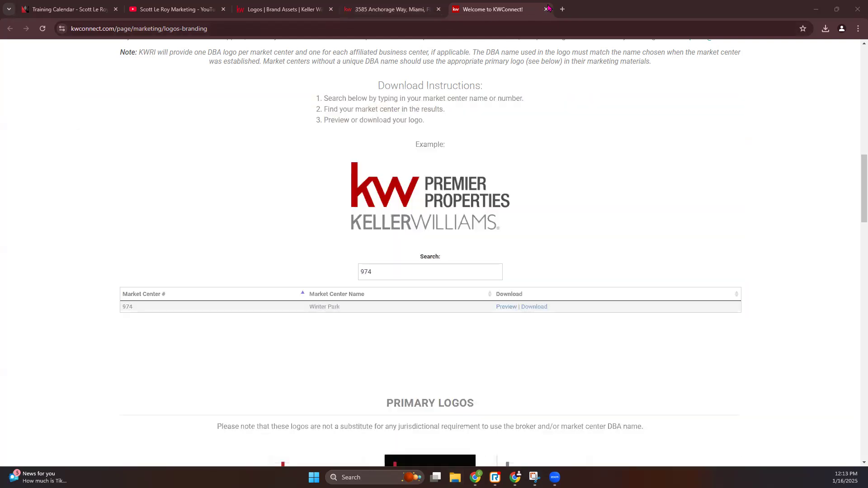
Create a new logo folder named 'Winter Park' and open it
left_click(250, 10)
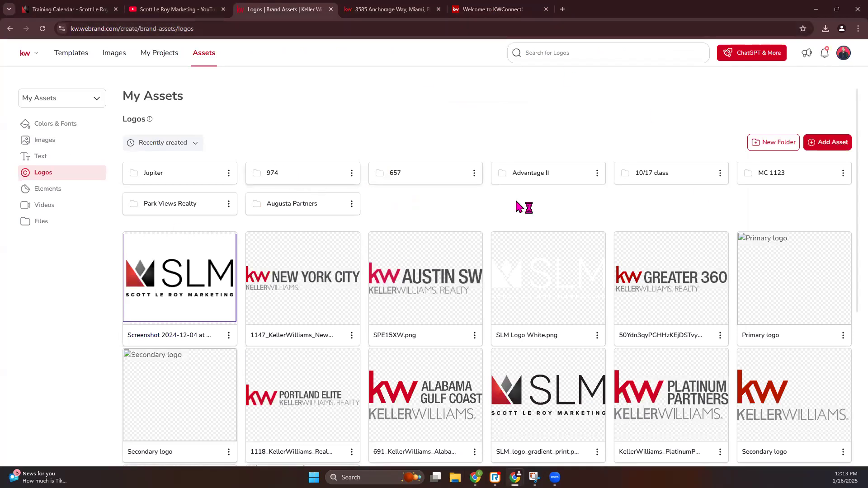
left_click(774, 144)
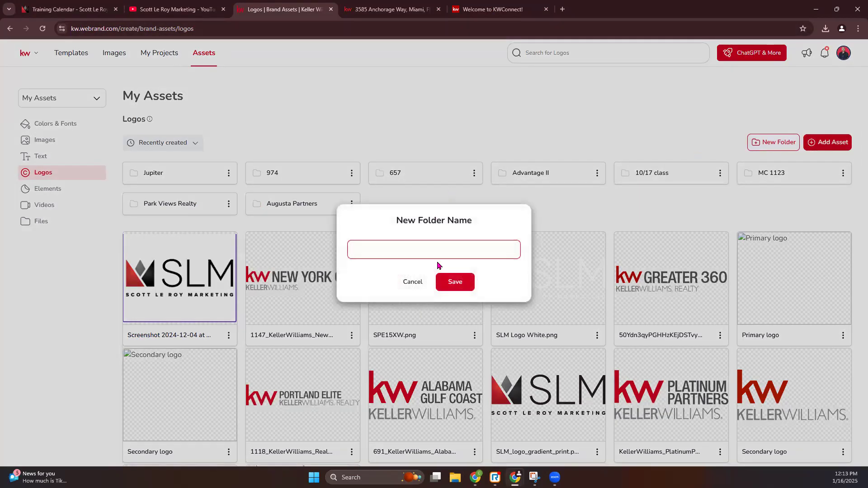
type("Winter Park")
left_click(454, 286)
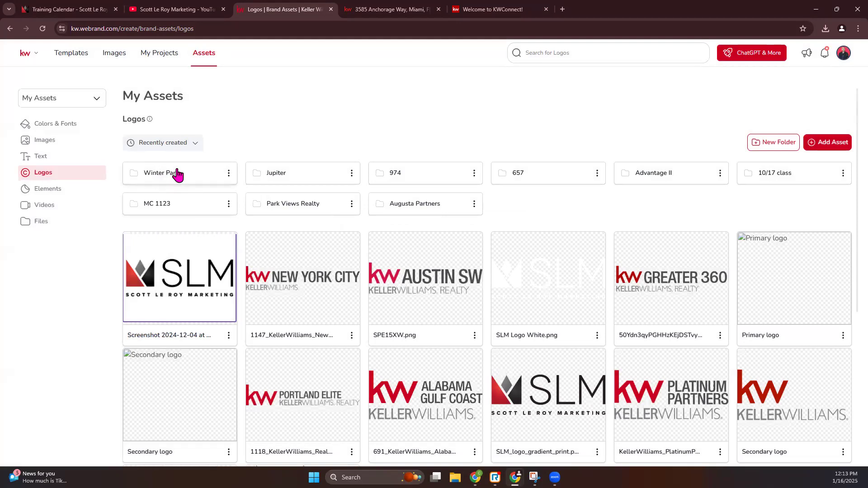
left_click(177, 172)
Add the three CMYK Winter Park logo images from this computer
left_click(828, 142)
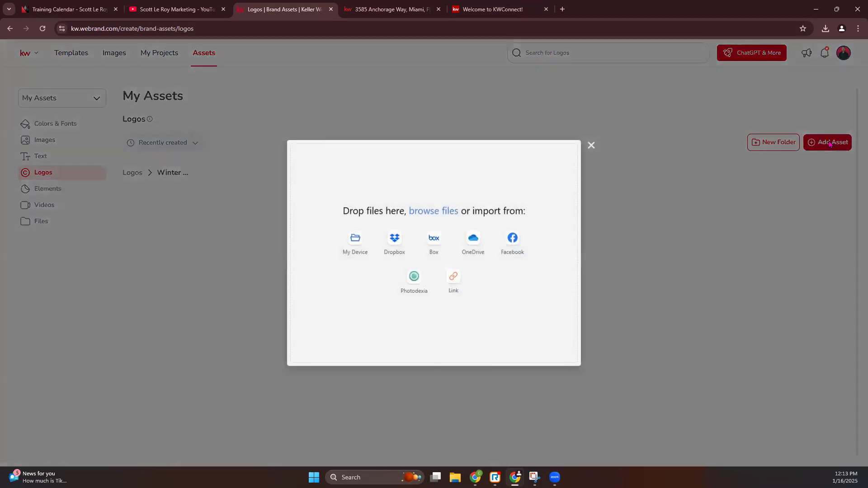
left_click(357, 246)
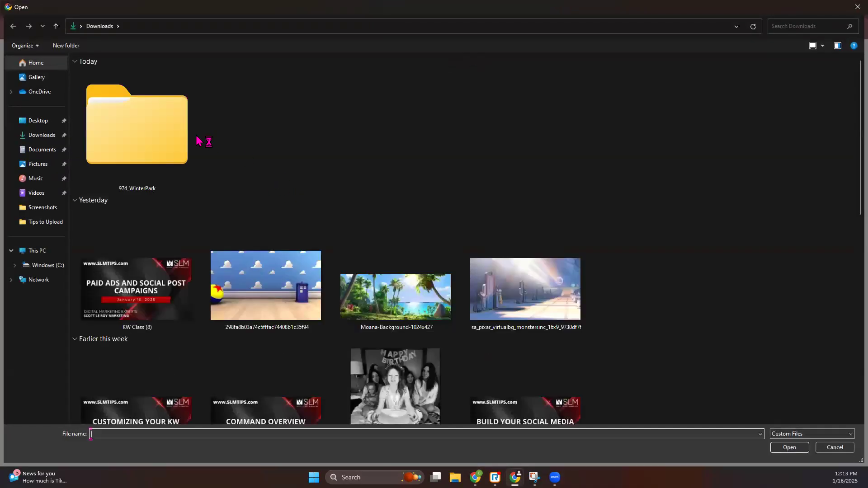
double_click(142, 151)
double_click(109, 85)
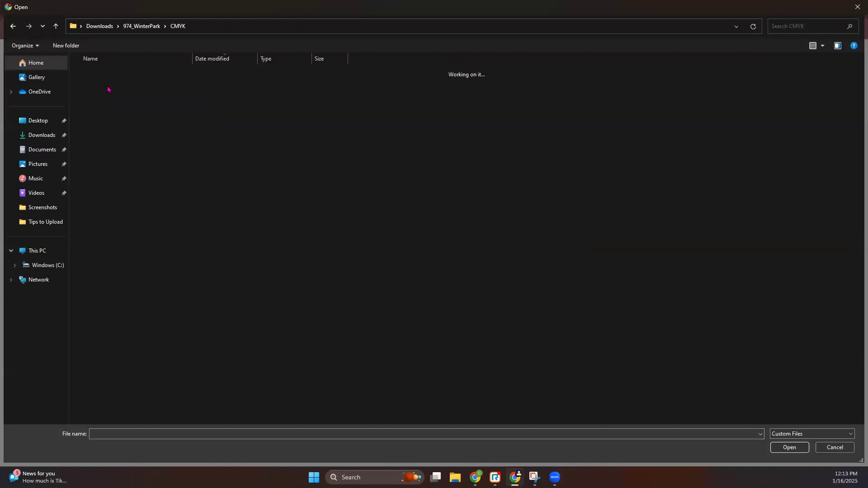
left_click_drag(149, 141, 141, 85)
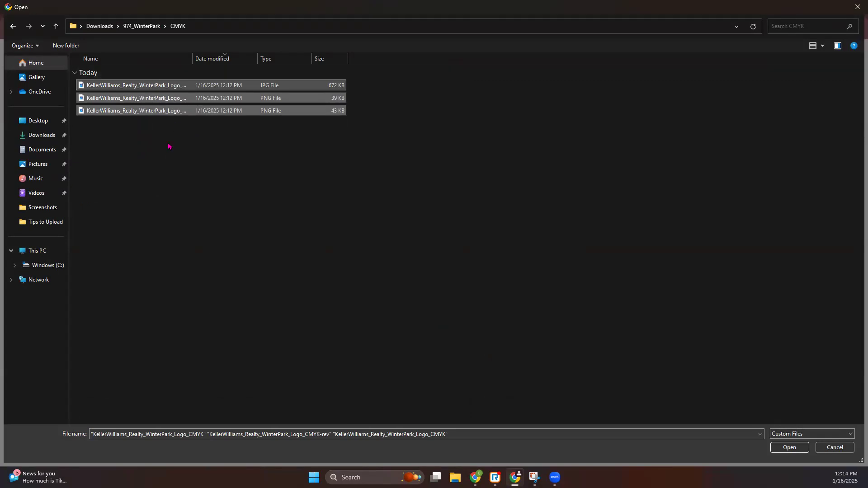
left_click(795, 450)
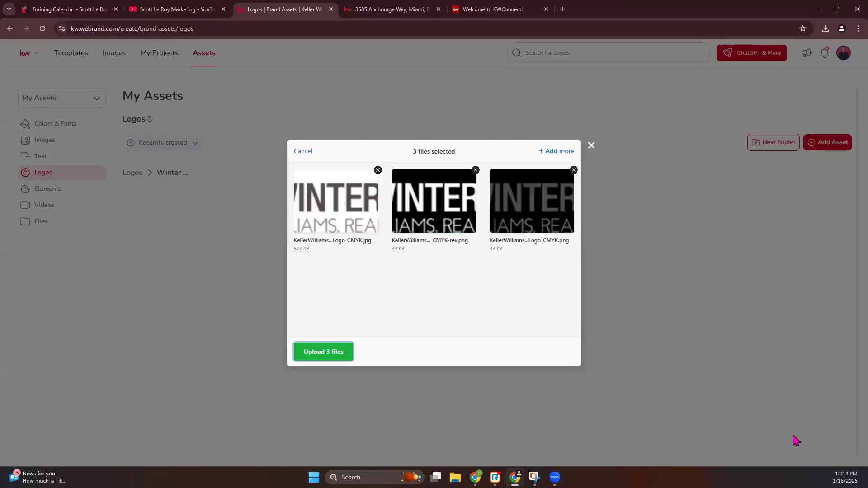
Add the four Black_White logo images and upload all seven files
left_click(558, 153)
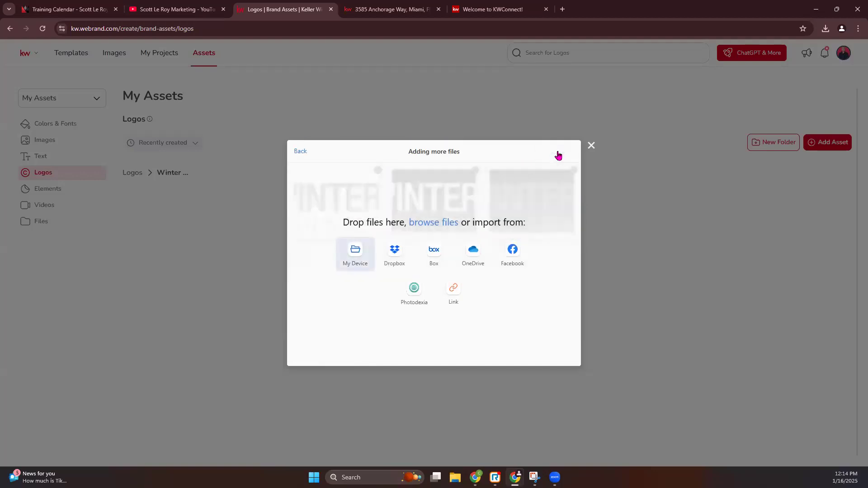
left_click(365, 262)
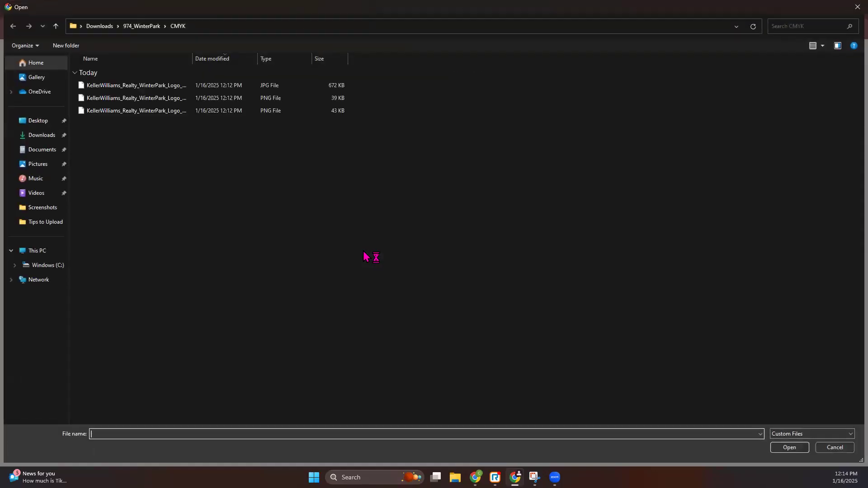
left_click(142, 28)
double_click(143, 124)
left_click(153, 123)
left_click(136, 85, "shift")
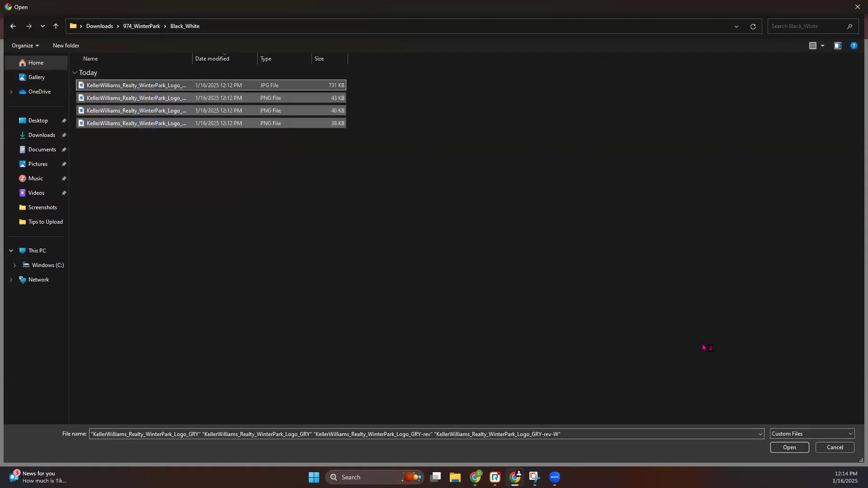
left_click(788, 448)
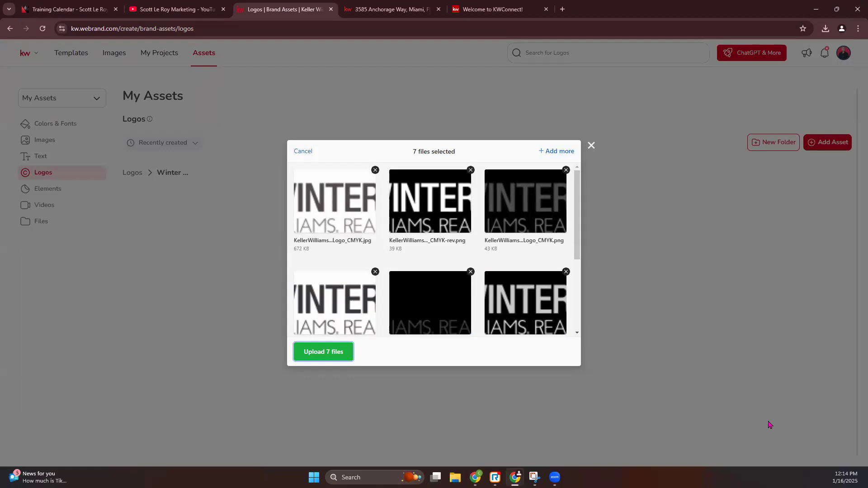
left_click_drag(410, 157, 456, 160)
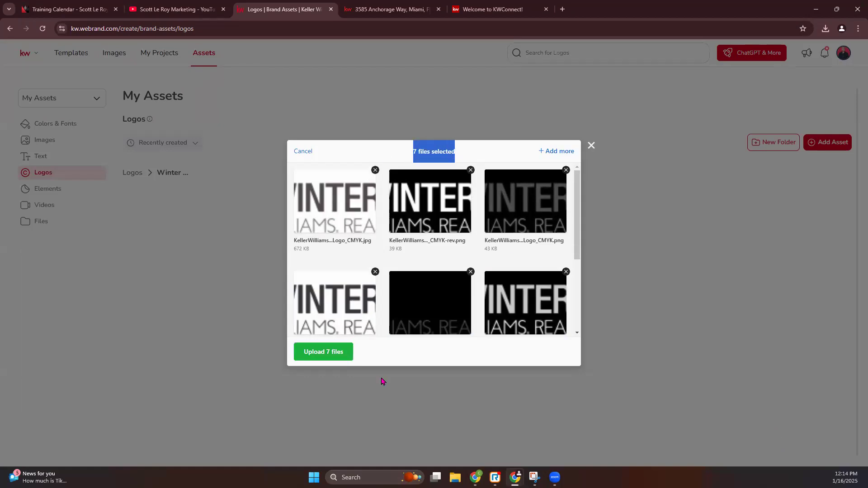
left_click(319, 352)
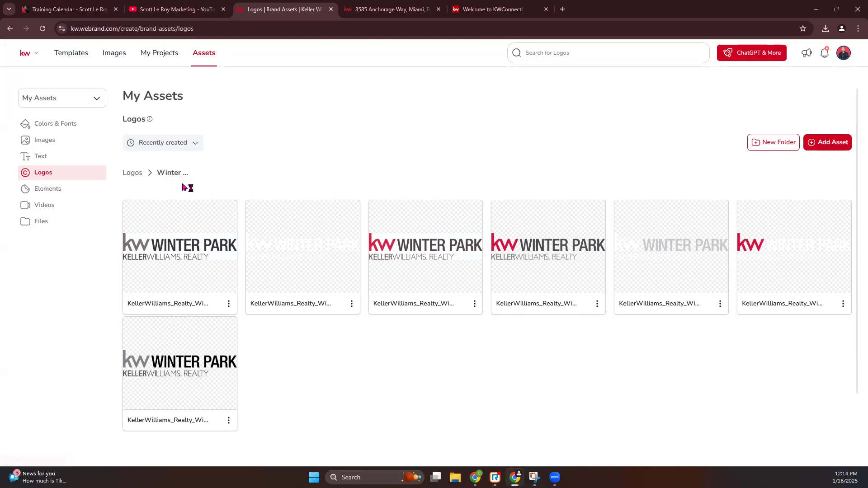
Browse the Elements, Videos and Files assets, then return the tab to agent.kw.com/command
left_click(131, 173)
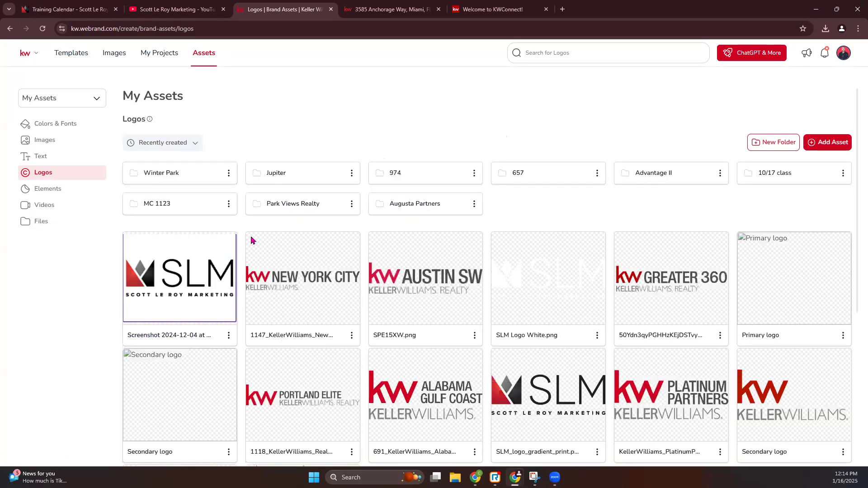
left_click(51, 192)
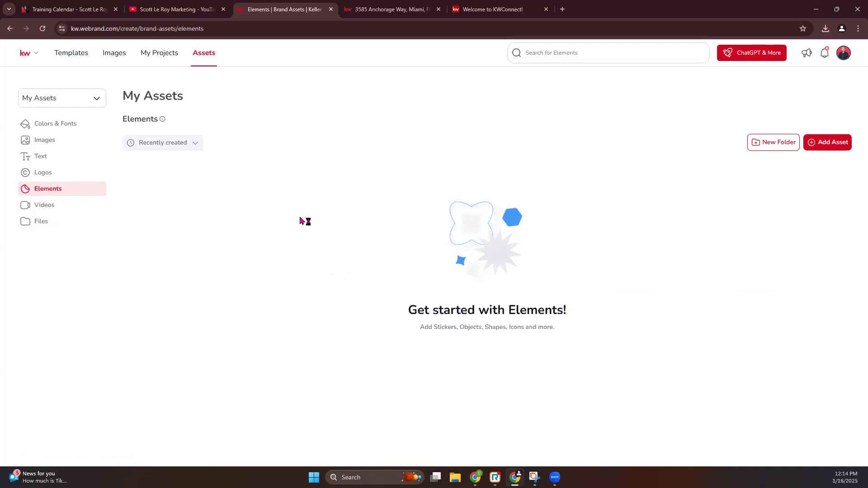
left_click(51, 208)
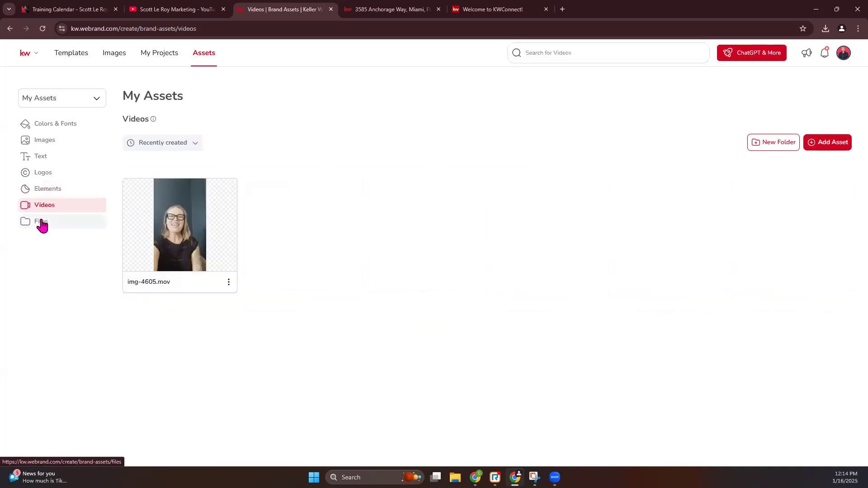
left_click(40, 225)
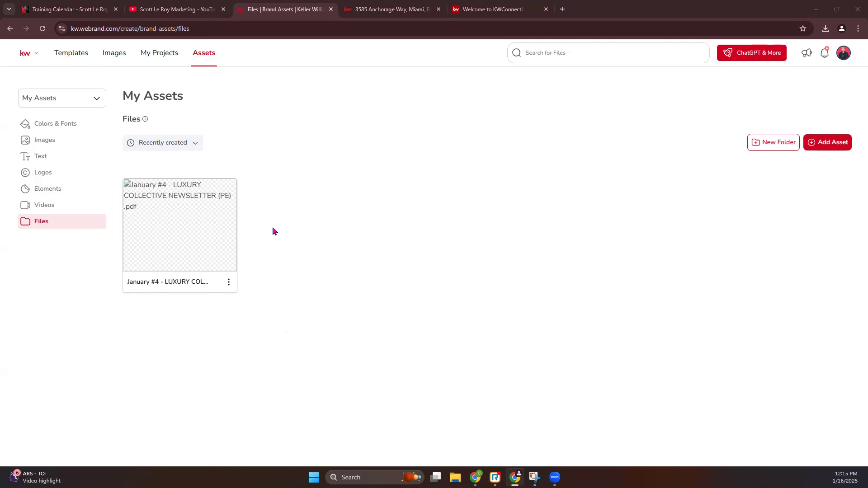
left_click(192, 29)
key("Return")
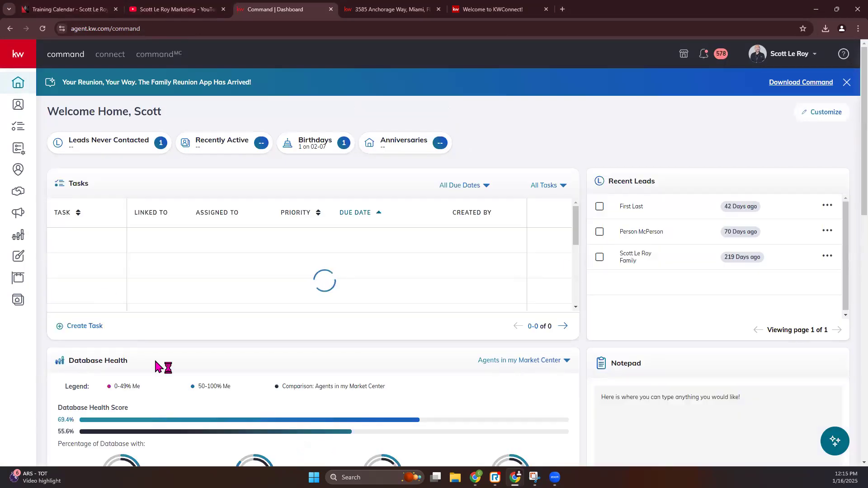
From the Command Designs list, create a new Print design
left_click(19, 258)
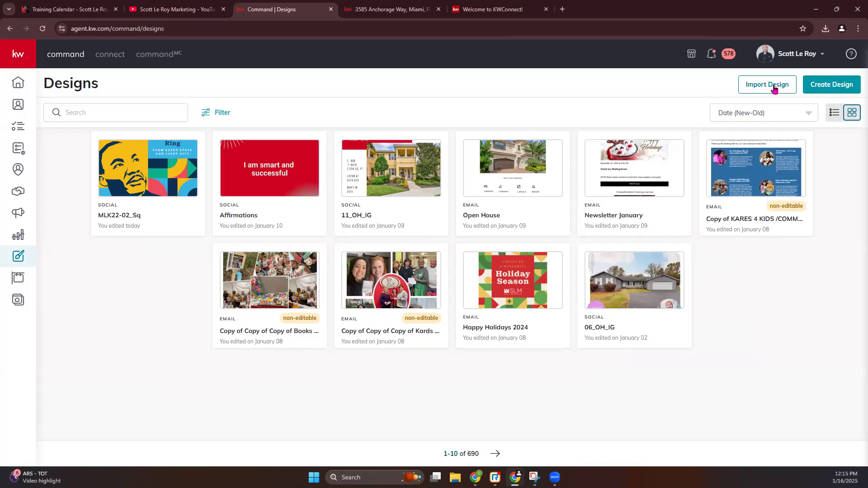
left_click(831, 85)
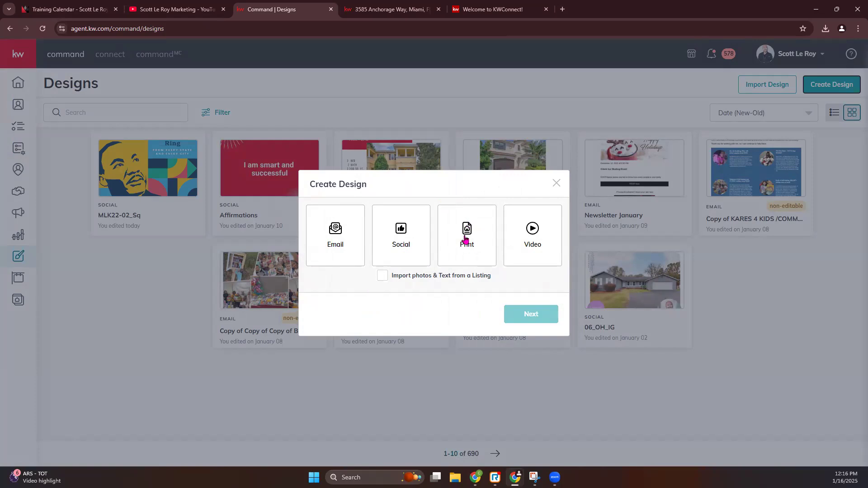
left_click(463, 235)
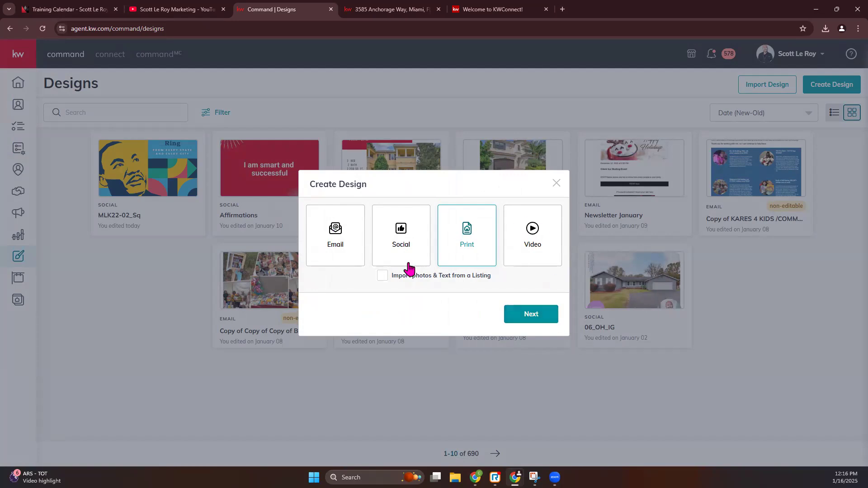
left_click(535, 316)
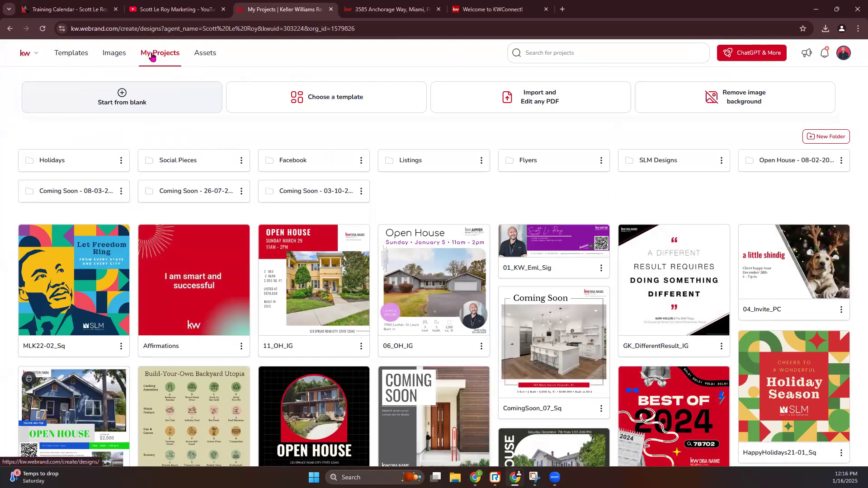
Browse the Templates gallery, collapsing 2024 Wrapped and viewing Holiday > January and February
left_click(61, 53)
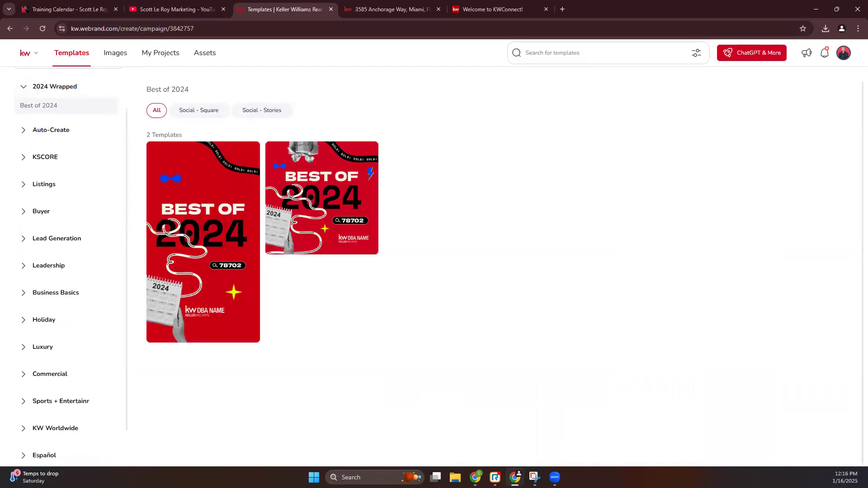
left_click(22, 88)
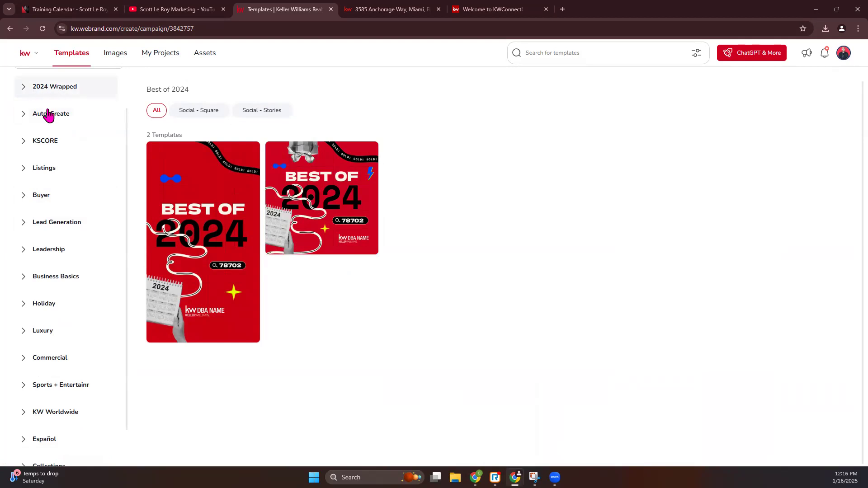
scroll(53, 201, "down", 1)
left_click(25, 278)
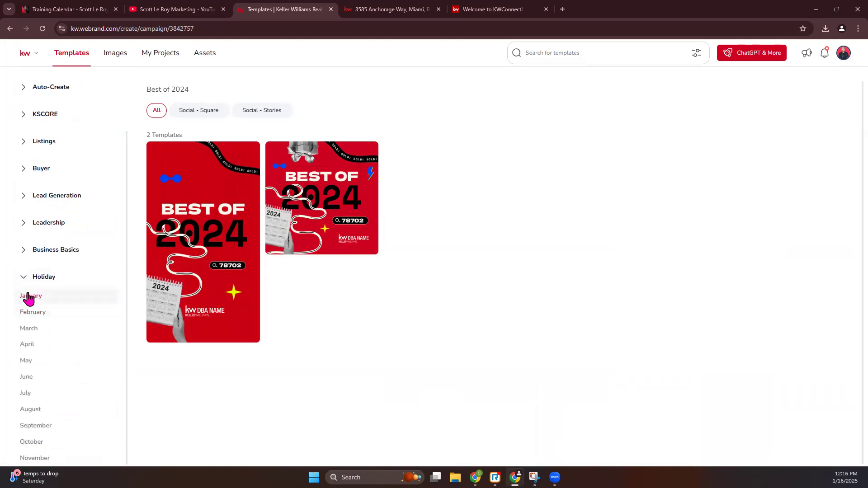
left_click(28, 297)
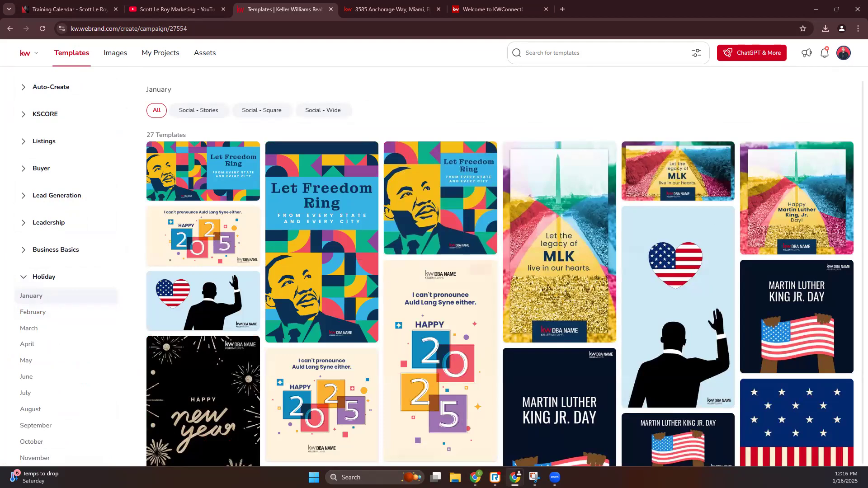
scroll(388, 285, "down", 1)
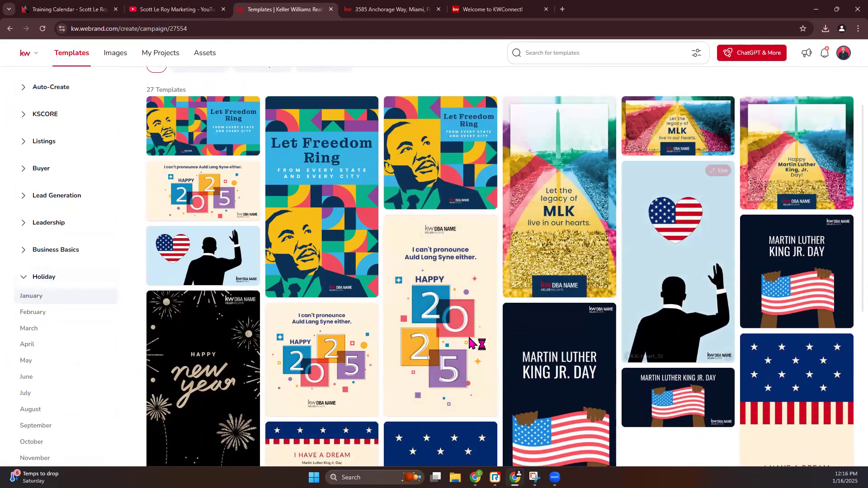
scroll(441, 309, "down", 6)
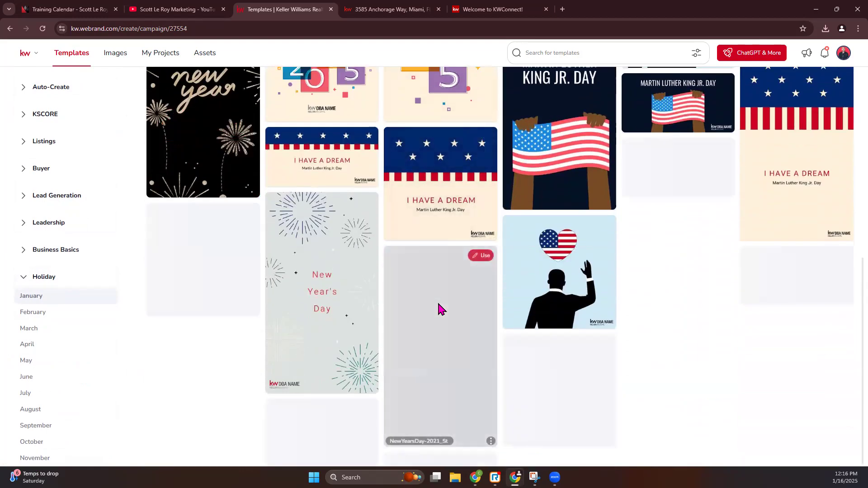
left_click(31, 312)
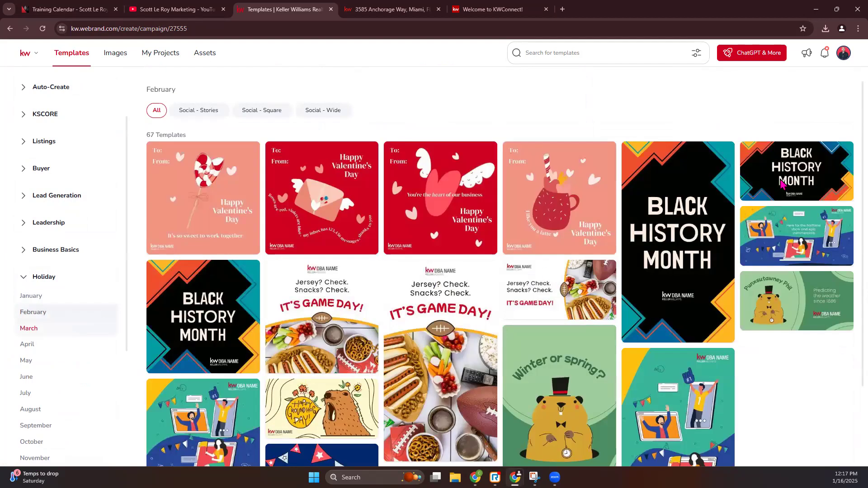
scroll(607, 319, "down", 4)
scroll(607, 319, "down", 1)
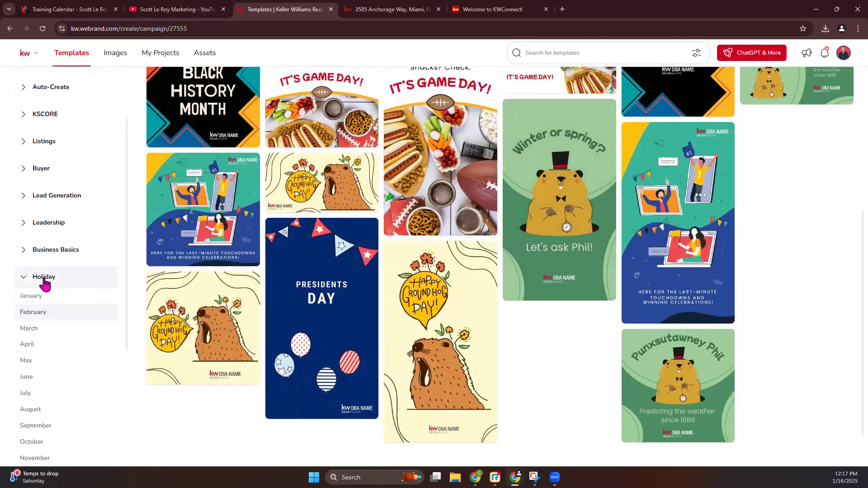
scroll(380, 287, "up", 1)
scroll(380, 287, "up", 4)
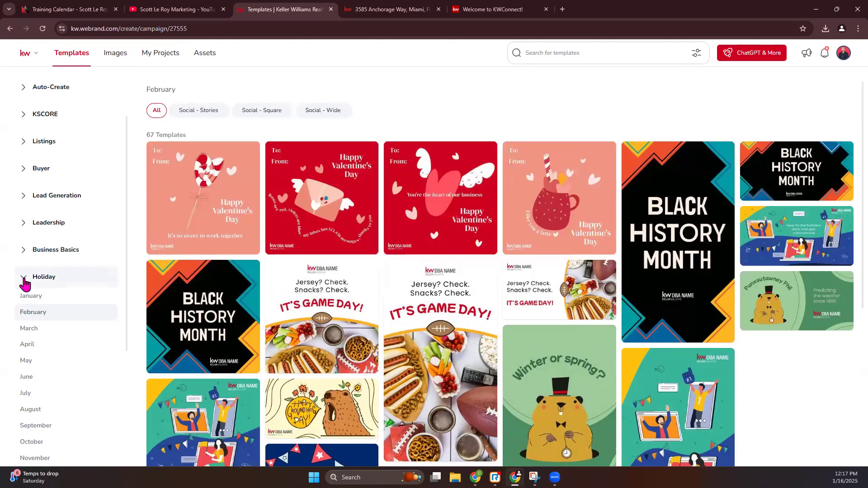
Collapse Holiday and show the Listings > Open House templates
left_click(24, 279)
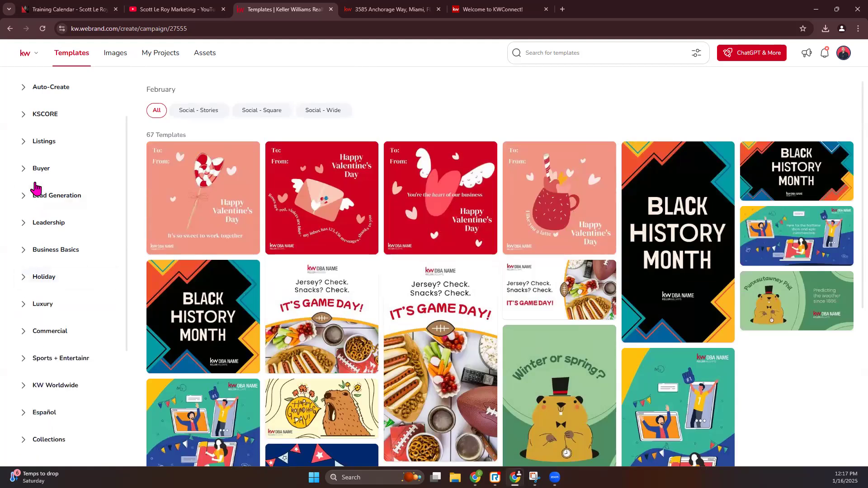
left_click(24, 142)
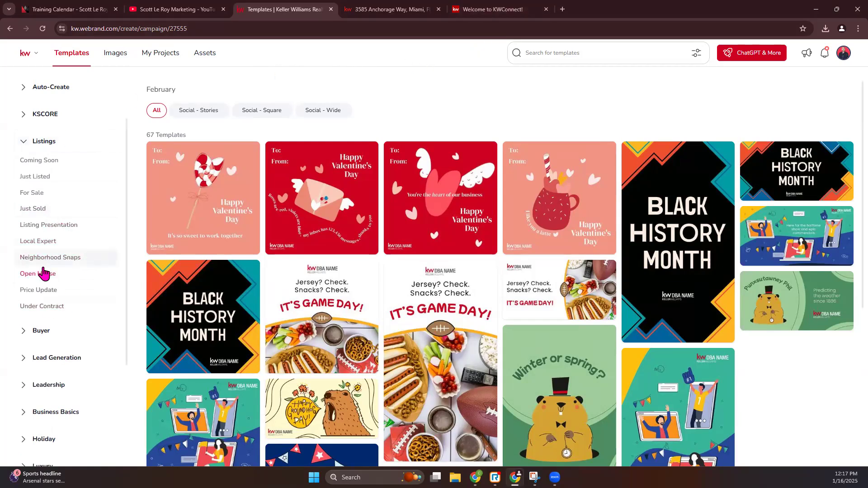
left_click(42, 275)
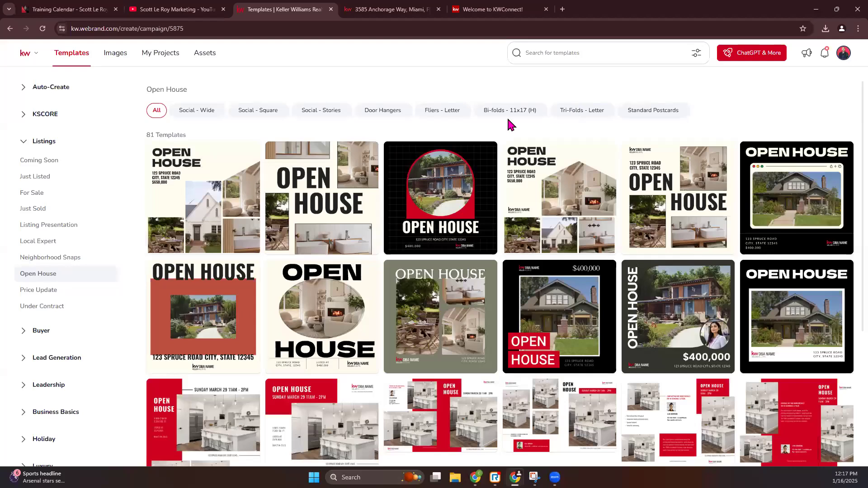
Filter Open House templates to Fliers - Letter and start a design from 02_OH_FL
left_click(653, 117)
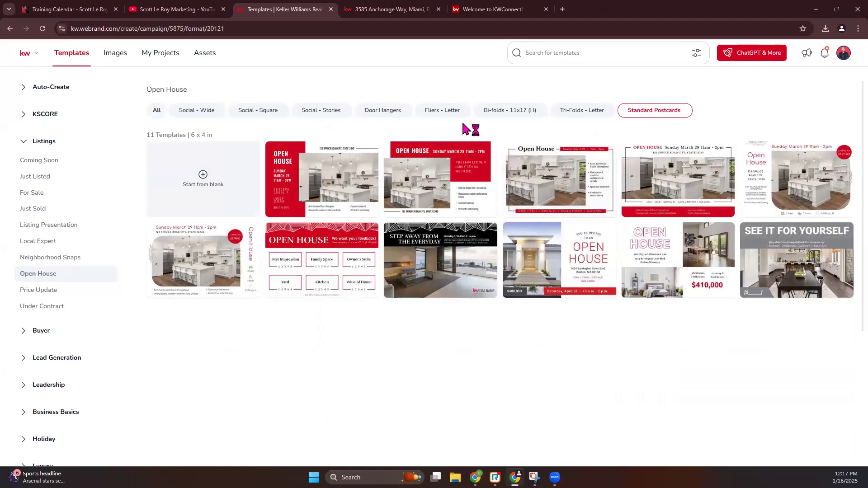
left_click(443, 112)
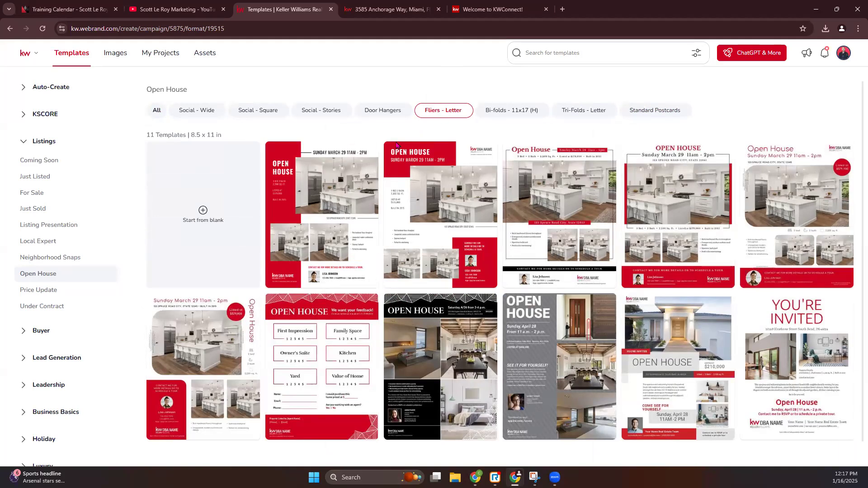
scroll(585, 354, "down", 1)
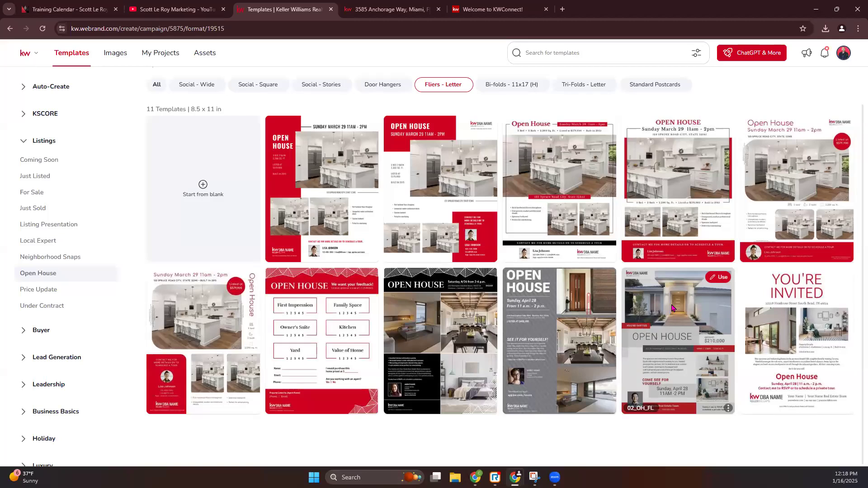
left_click(716, 281)
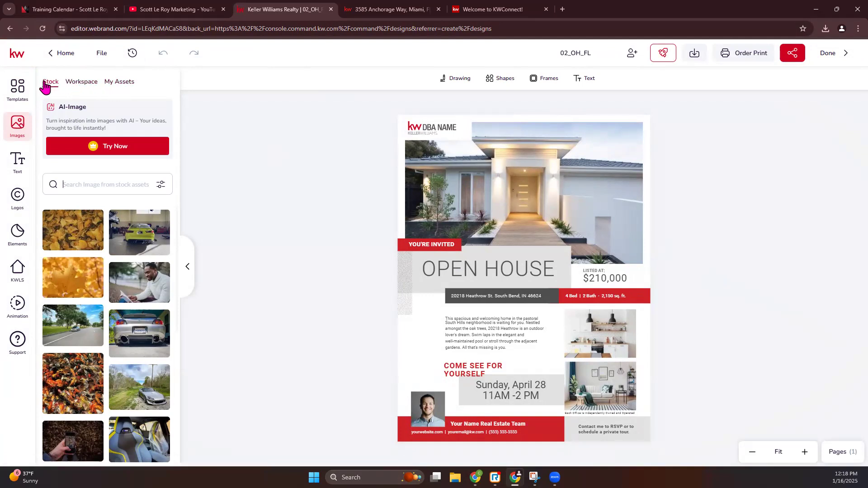
Browse the Workspace image folders including Holidays, check My Assets images, then bring up the Text options
mouse_move(81, 248)
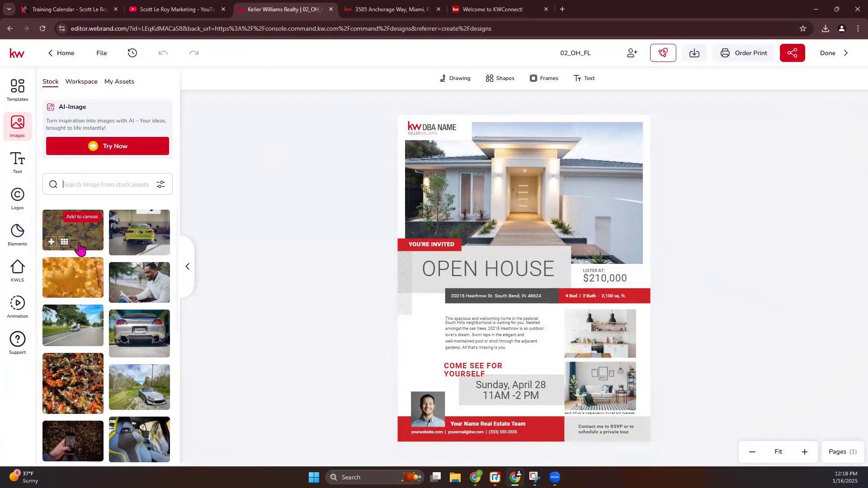
left_click(84, 81)
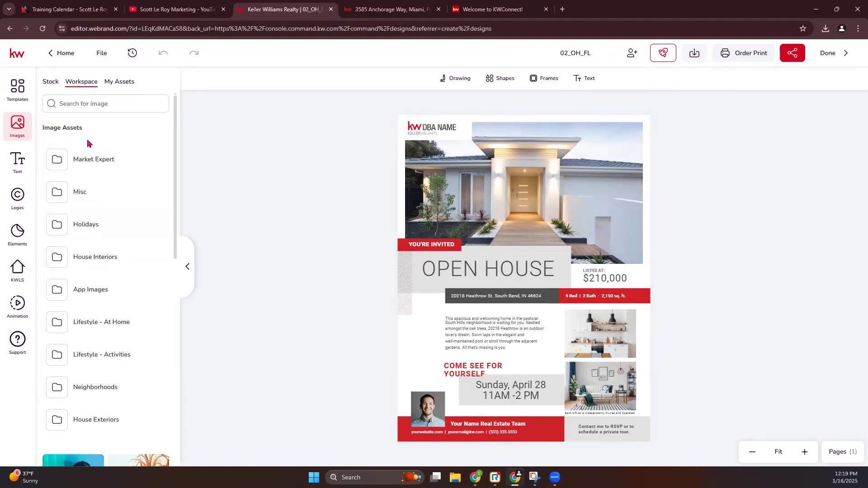
left_click(82, 224)
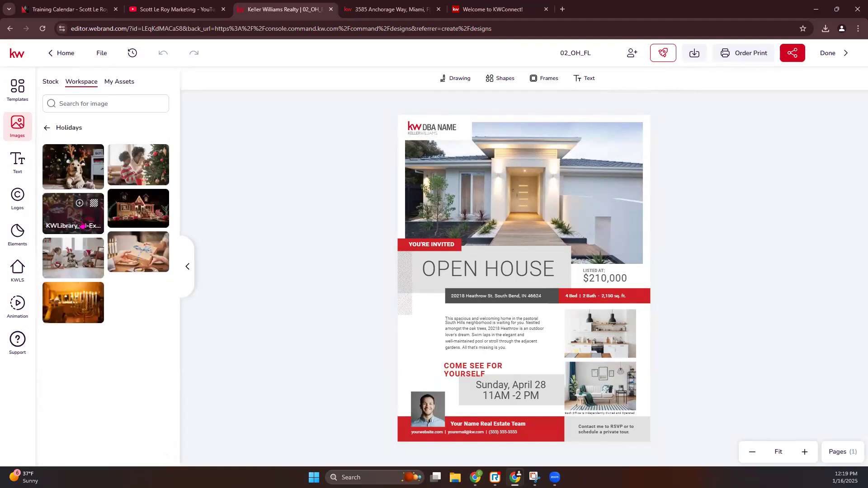
left_click(49, 128)
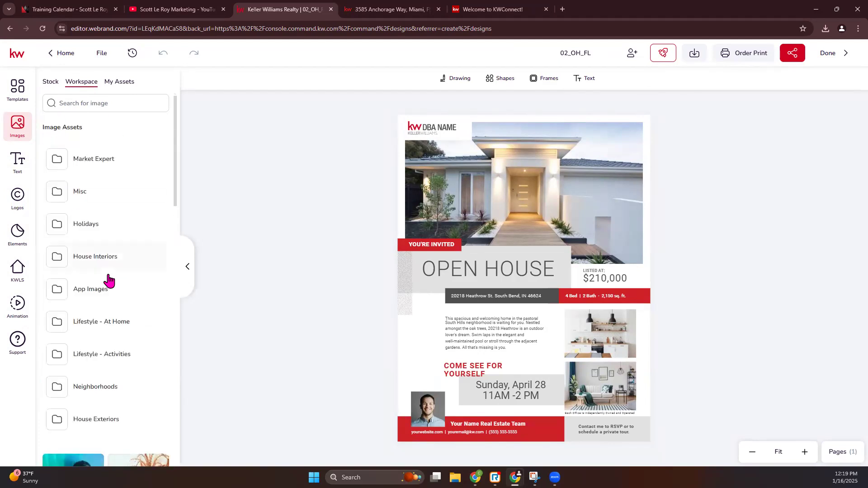
scroll(90, 294, "down", 4)
scroll(94, 294, "down", 4)
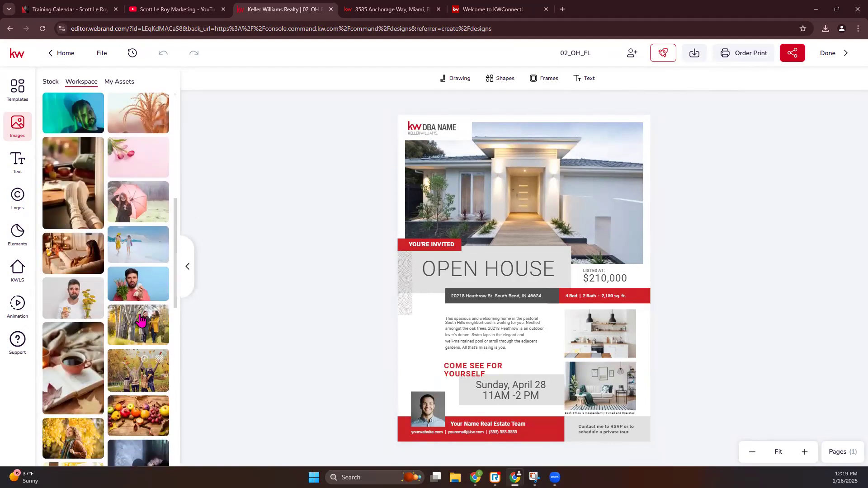
scroll(119, 306, "up", 4)
scroll(117, 305, "up", 4)
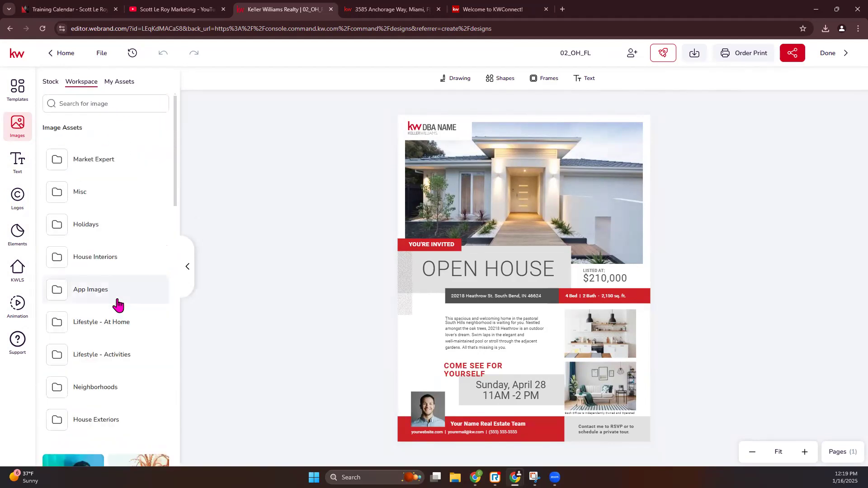
left_click(121, 84)
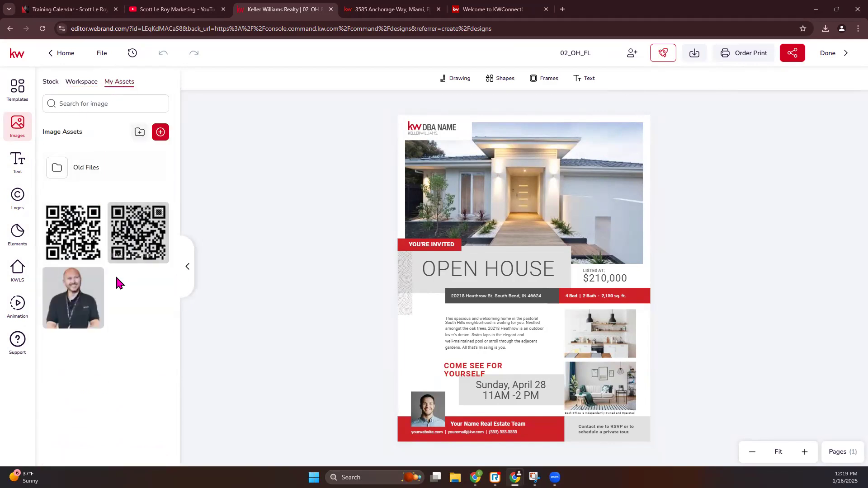
left_click(23, 168)
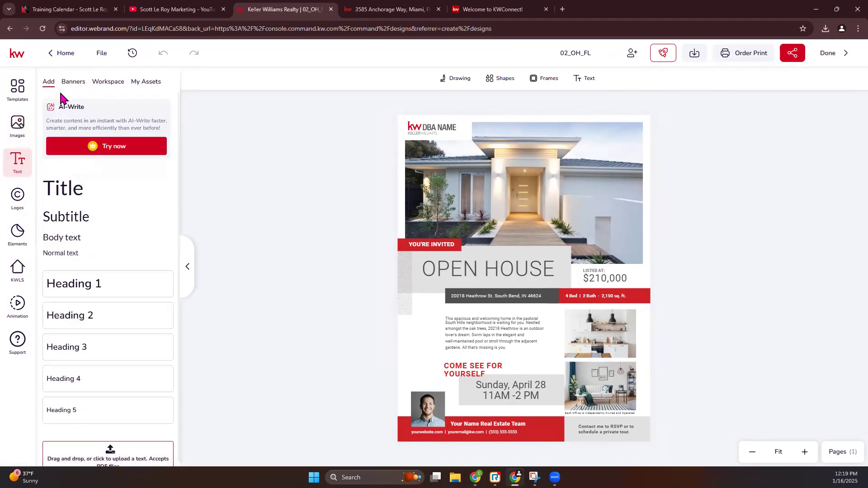
Add a trial Title text block, move it onto the house photo, then delete it
left_click(75, 197)
mouse_move(502, 274)
left_mouse_down()
mouse_move(548, 194)
mouse_move(548, 243)
mouse_move(545, 203)
left_mouse_up()
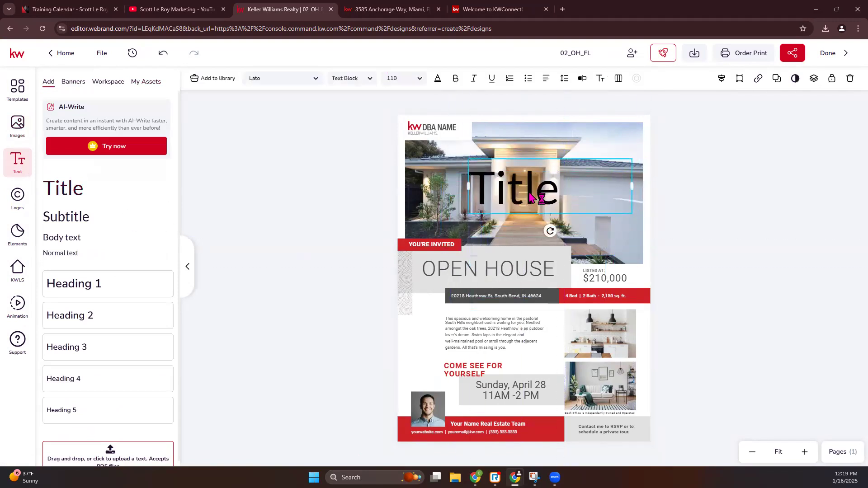
key("Delete")
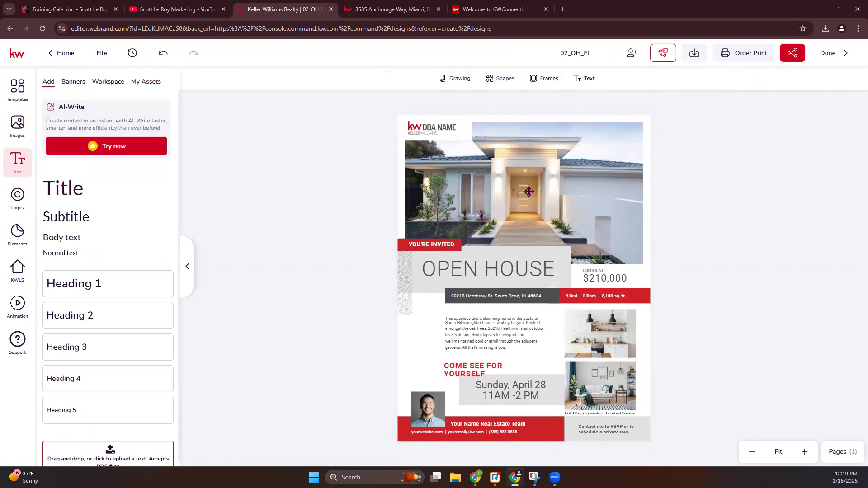
Add the pink quote banner from Banners, reposition it slightly higher, then delete it
left_click(72, 88)
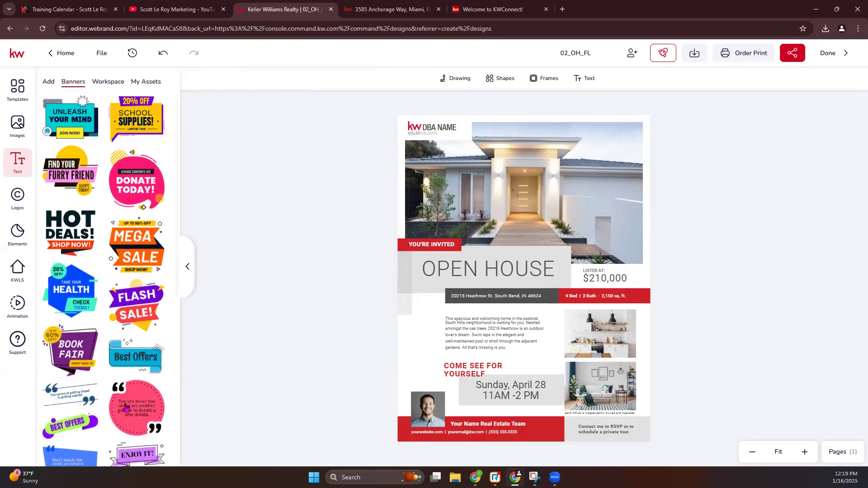
left_click(126, 408)
left_click_drag(561, 265, 537, 259)
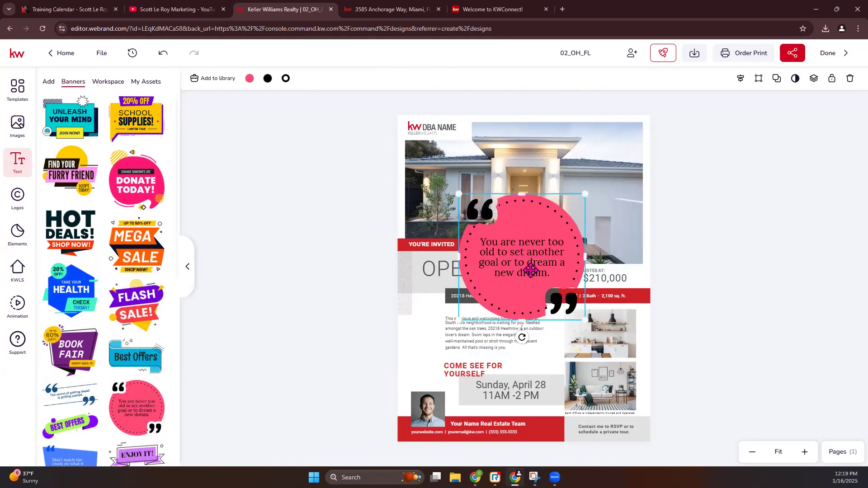
double_click(531, 270)
left_click(544, 252)
key("Delete")
Browse the Workspace and My Assets text assets, then the Logos and Elements libraries
left_click(108, 82)
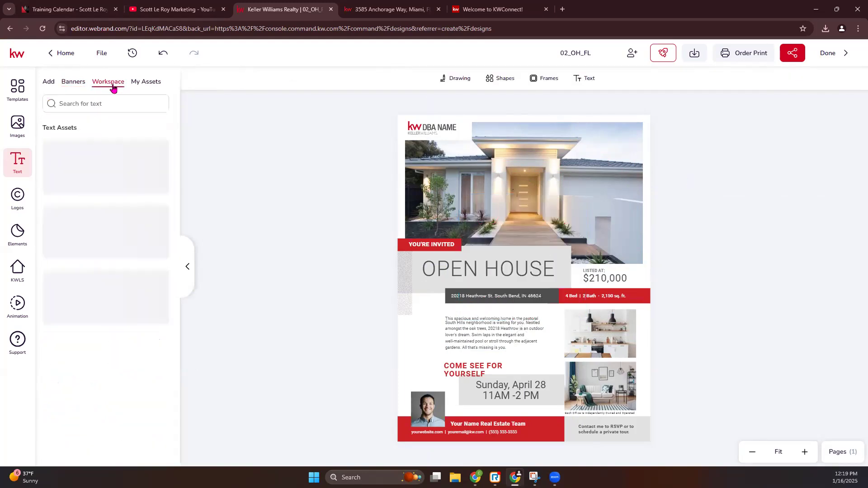
left_click(144, 86)
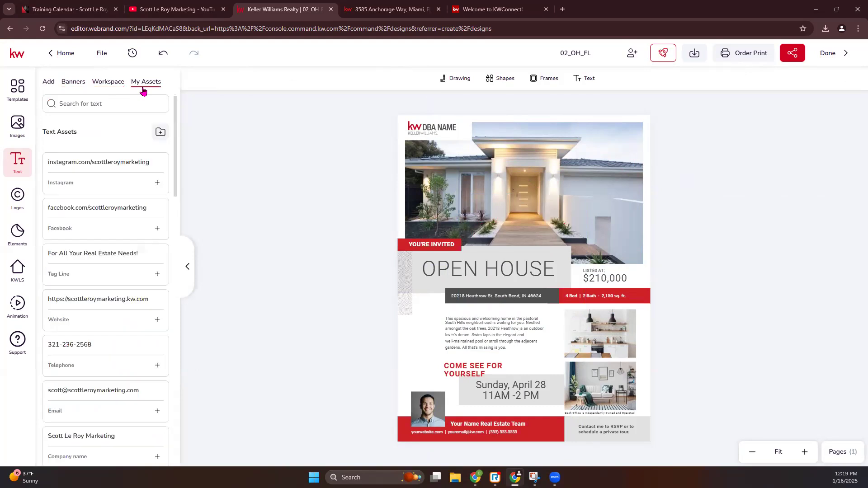
left_click(17, 198)
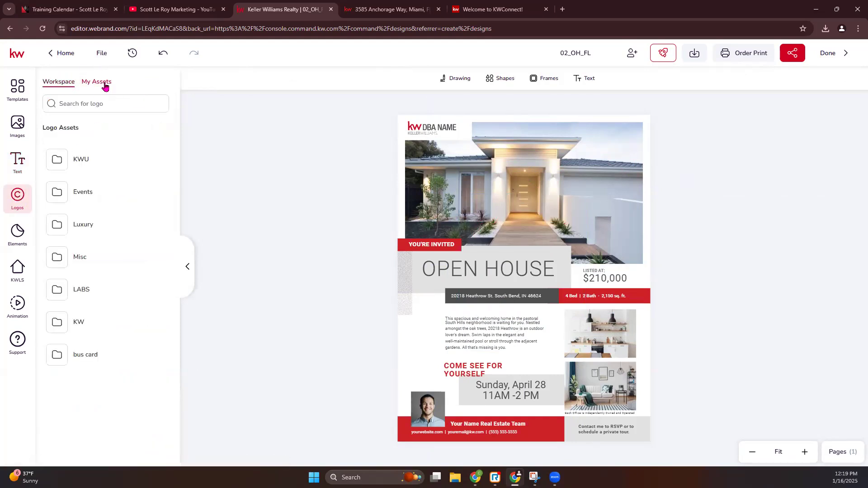
left_click(18, 232)
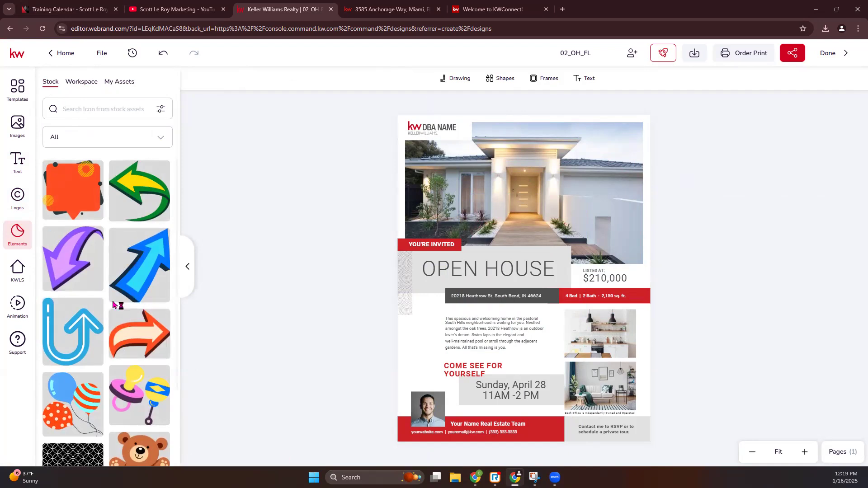
Try the orange arrow graphic over the house photo, delete it, and show the Workspace icons
scroll(137, 366, "down", 1)
left_click(138, 289)
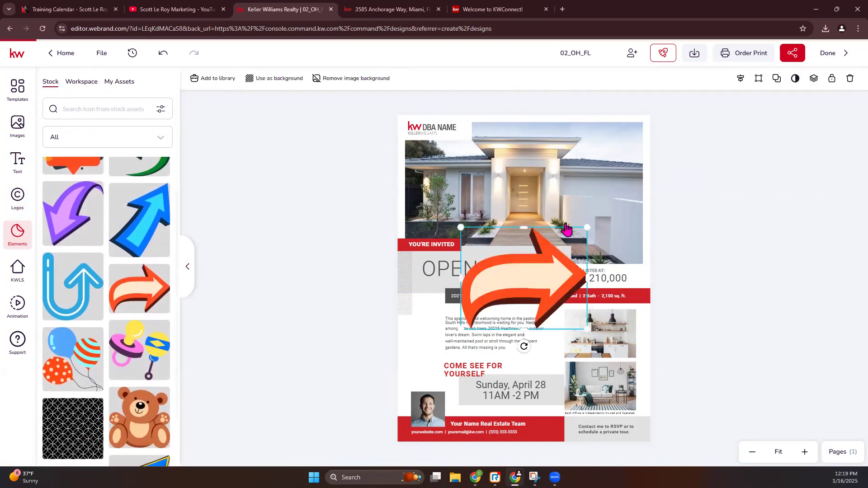
left_click_drag(518, 291, 529, 203)
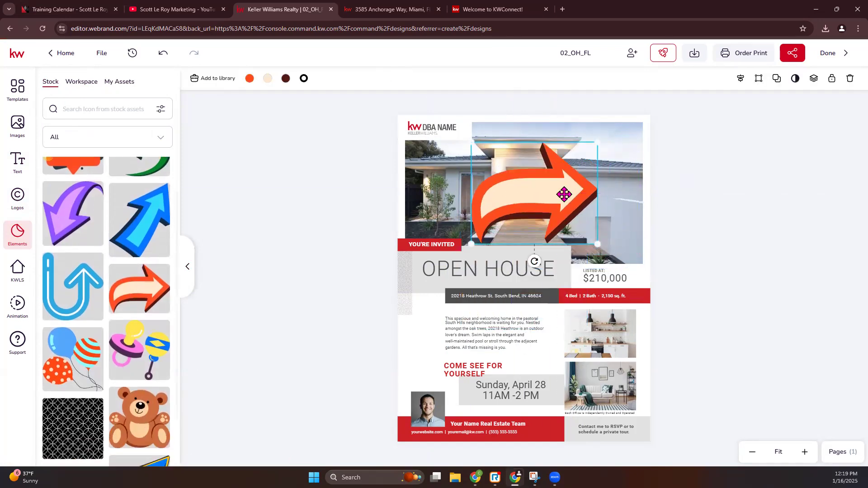
key("Delete")
left_click(83, 84)
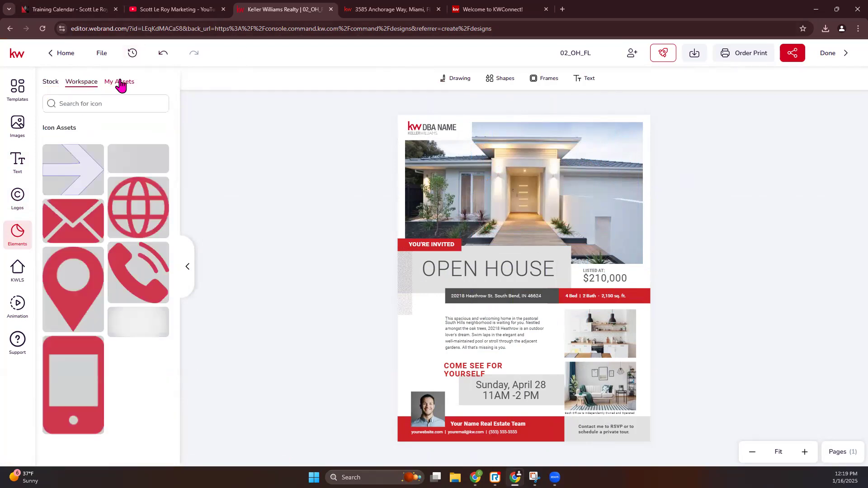
Check the empty My Assets icon folder, then inspect the house photo, description and address blocks
left_click(120, 83)
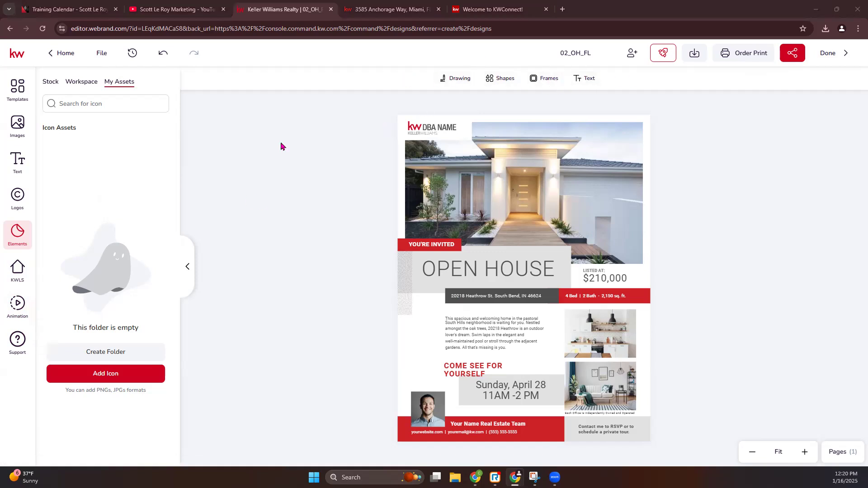
left_click(543, 194)
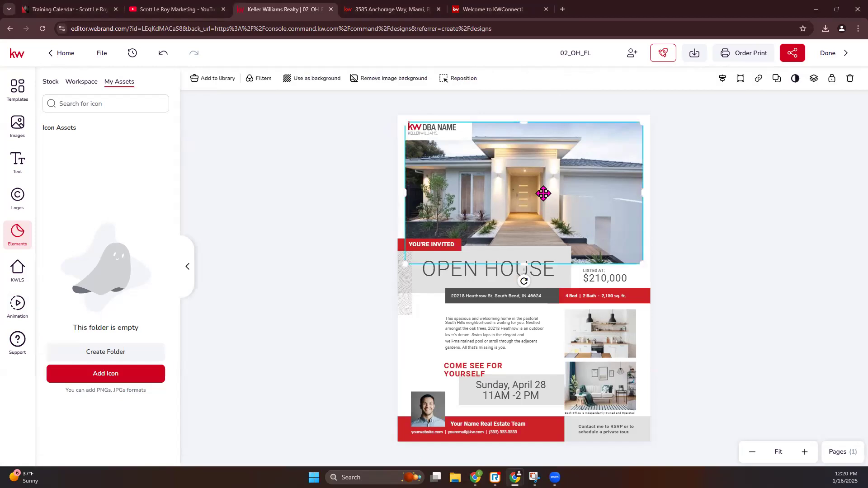
left_click(518, 340)
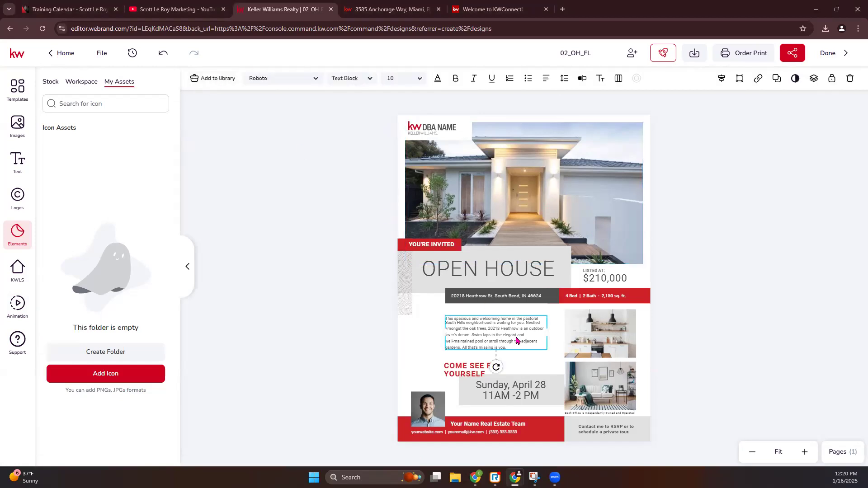
left_click(512, 300)
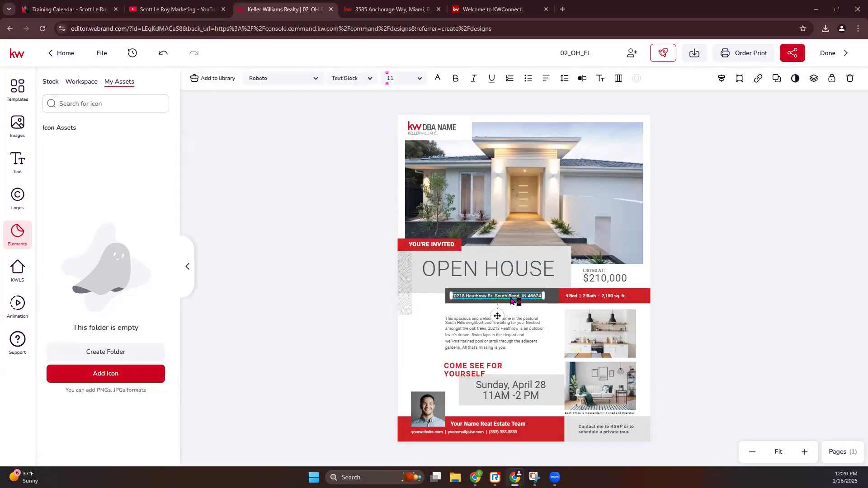
left_click(507, 219)
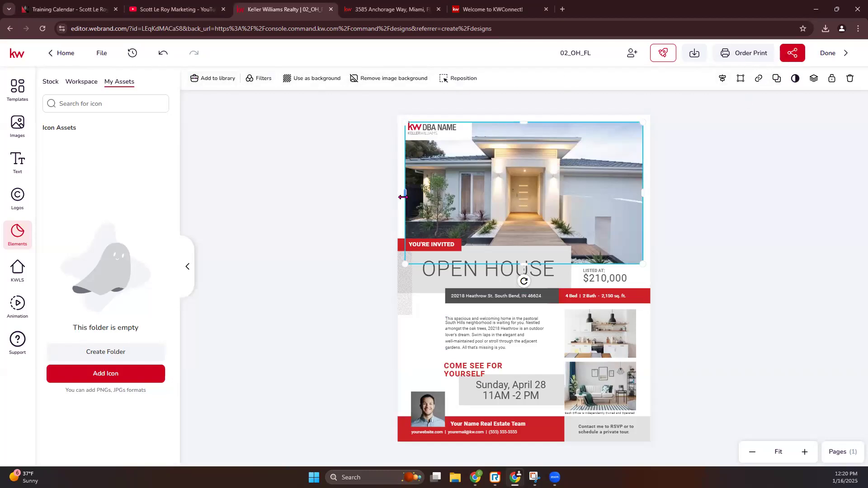
left_click(351, 189)
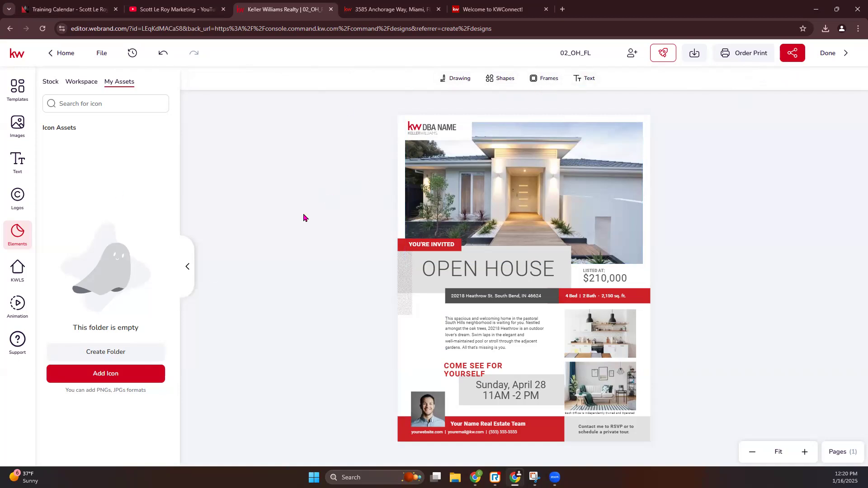
left_click(508, 192)
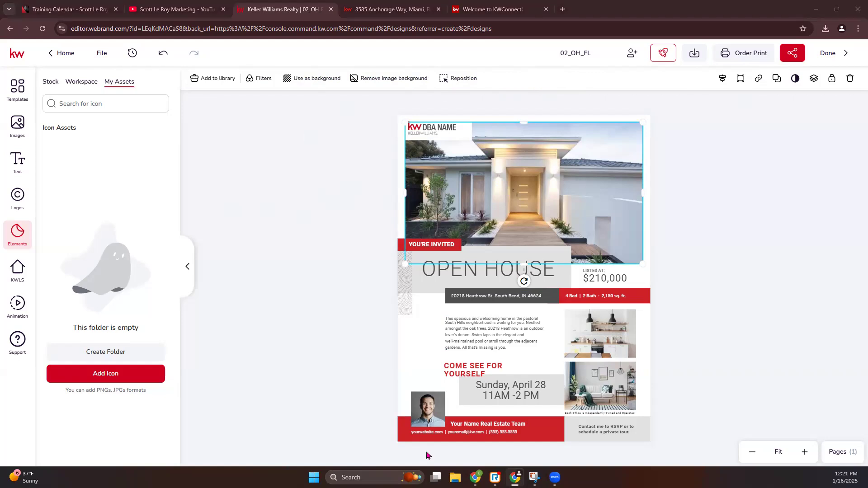
Open KWLS, zoom the flyer in two steps, and select the top-left DBA NAME logo
left_click(10, 273)
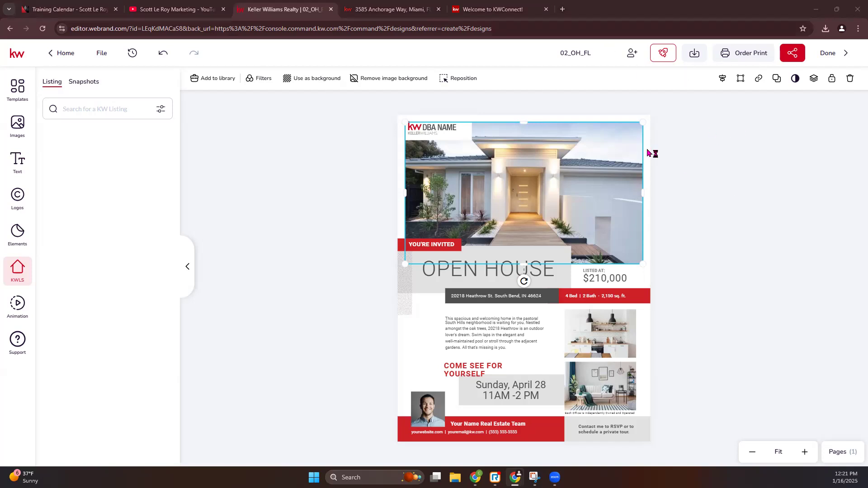
left_click(806, 451)
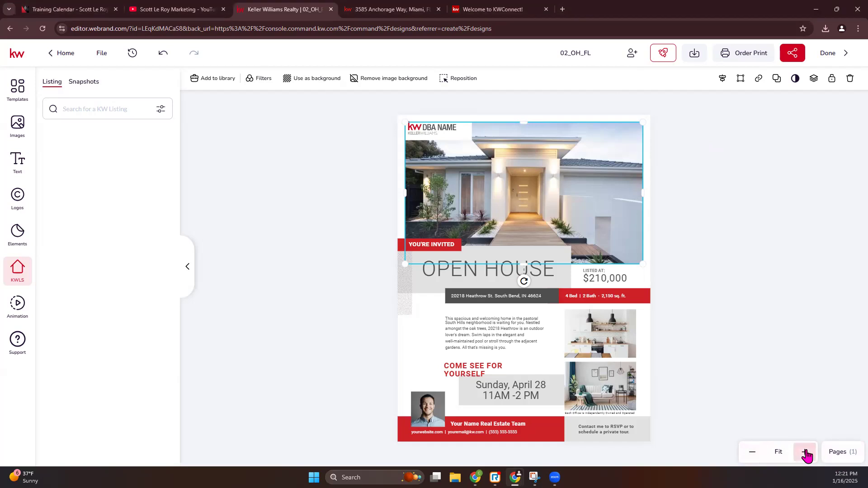
left_click(805, 451)
left_click(805, 452)
scroll(768, 319, "down", 3)
scroll(769, 319, "up", 3)
scroll(764, 319, "down", 2)
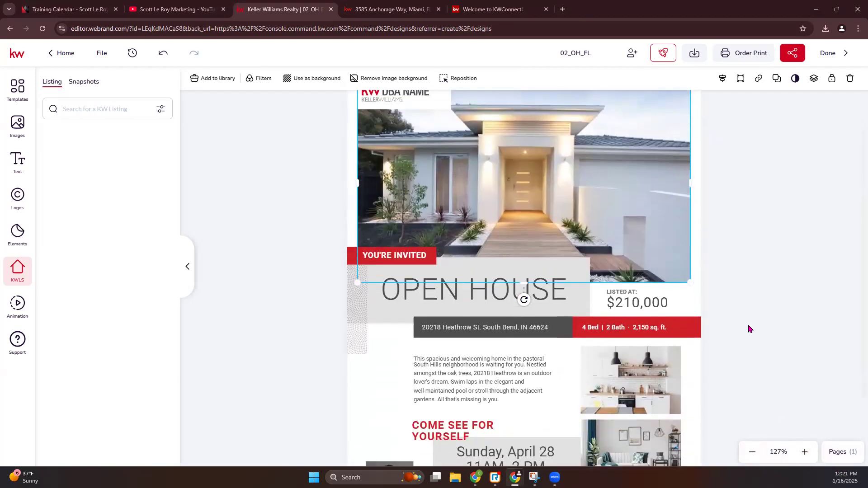
scroll(578, 207, "up", 2)
left_click(402, 142)
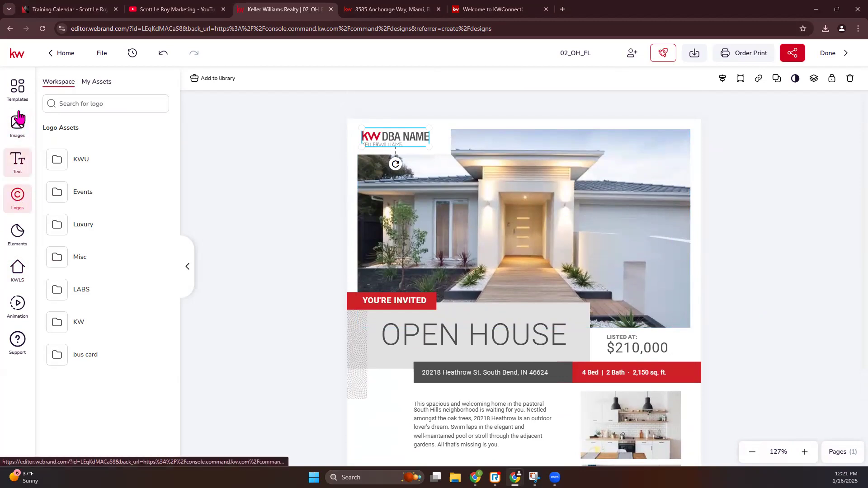
Open the Winter Park logo folder in My Assets and trial-add the red logo, then delete it
left_click(105, 87)
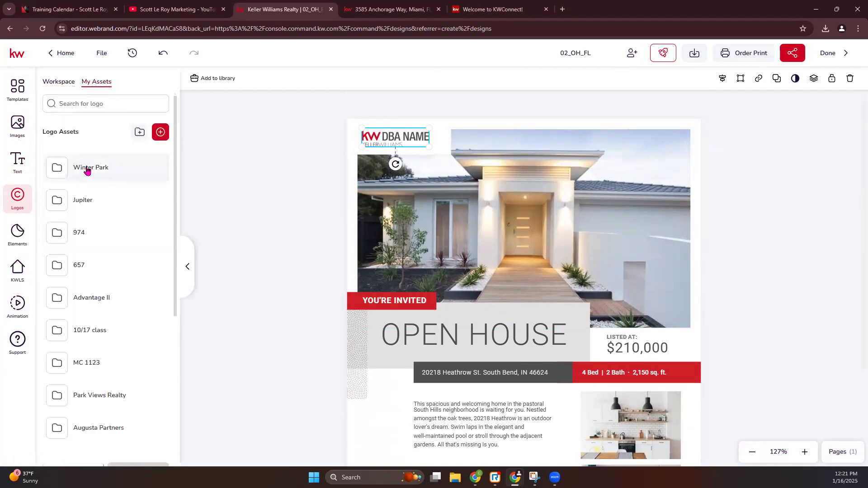
left_click(87, 170)
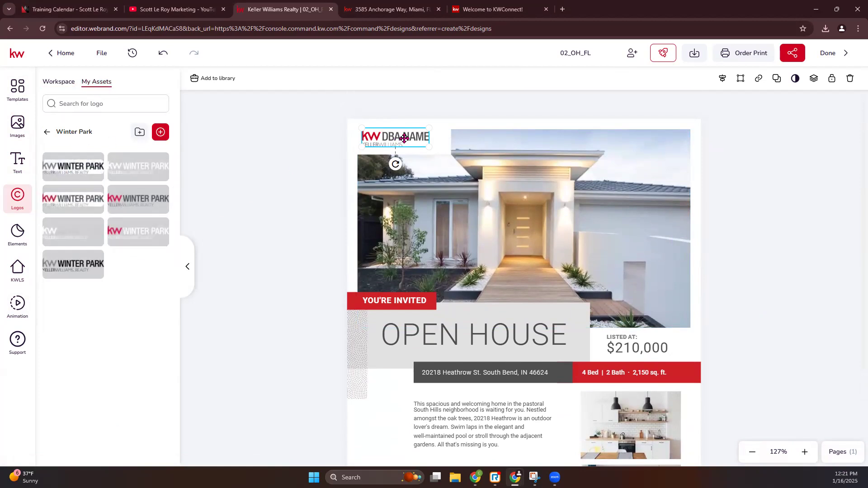
left_click(290, 157)
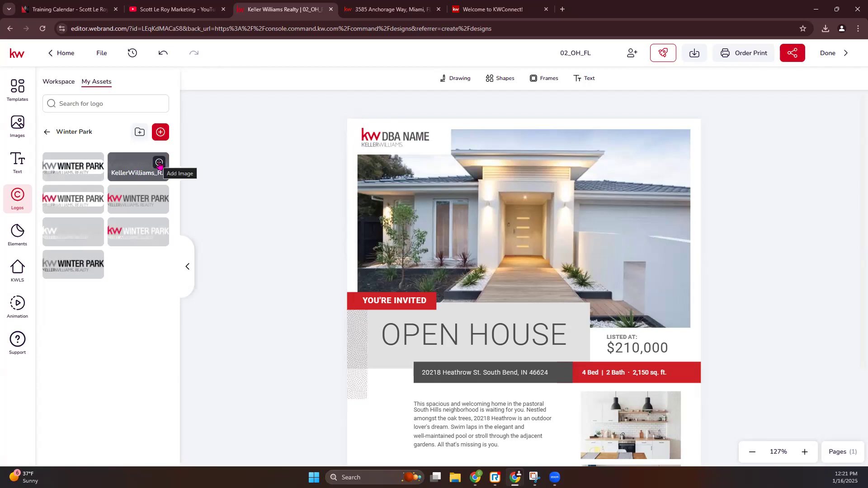
left_click(159, 196)
left_click_drag(536, 361, 529, 221)
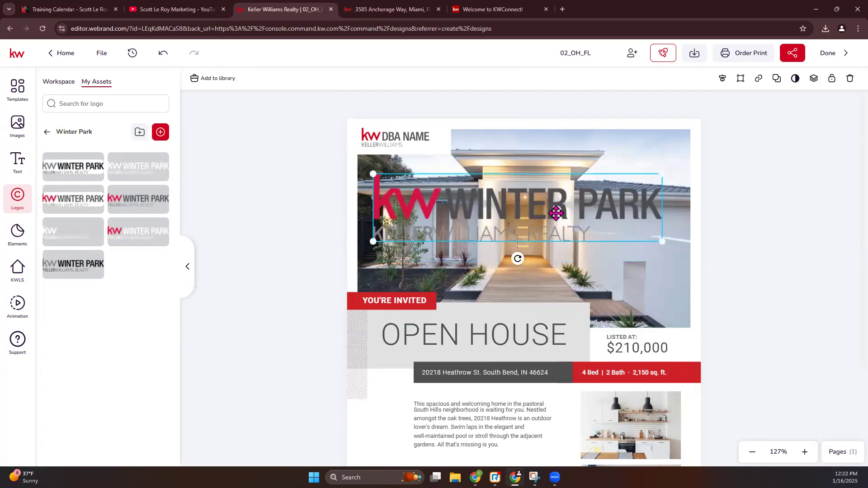
key("Delete")
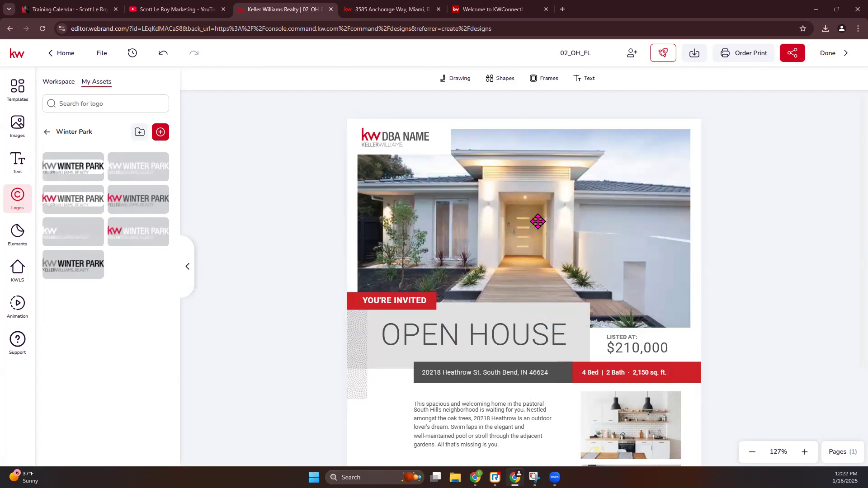
Swap the DBA NAME placeholder for the KW Winter Park logo, aligned with the photo's left edge
left_click(406, 139)
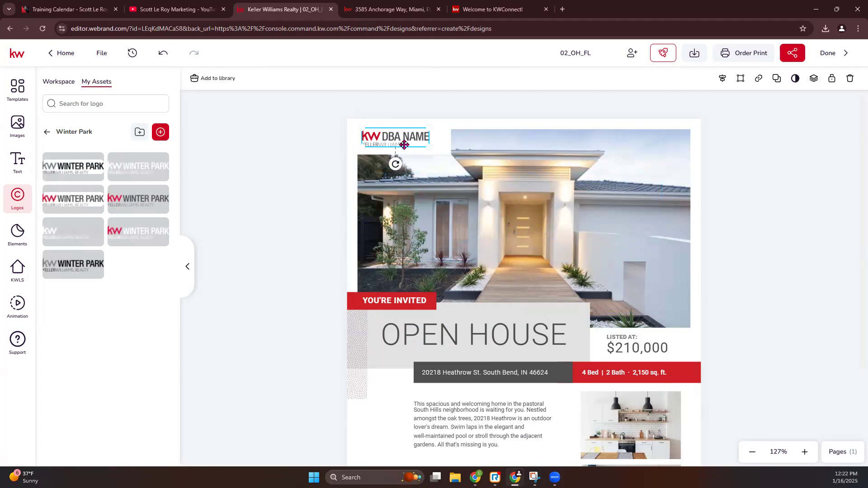
mouse_move(149, 199)
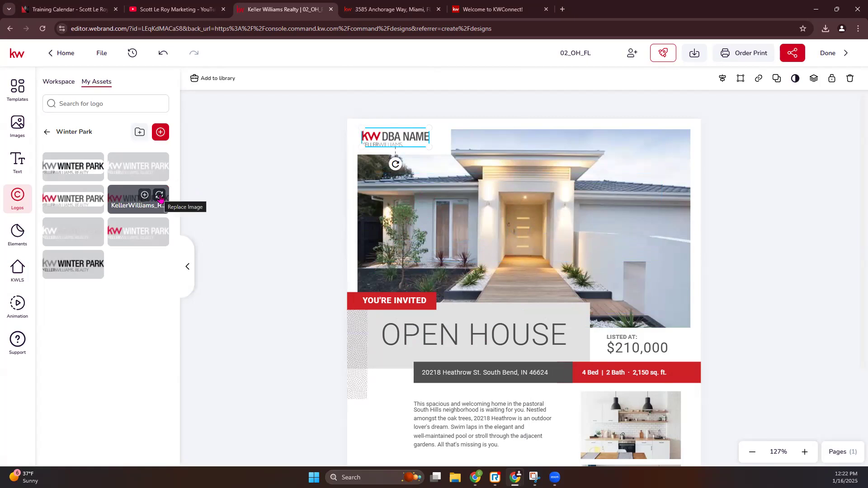
left_click(160, 195)
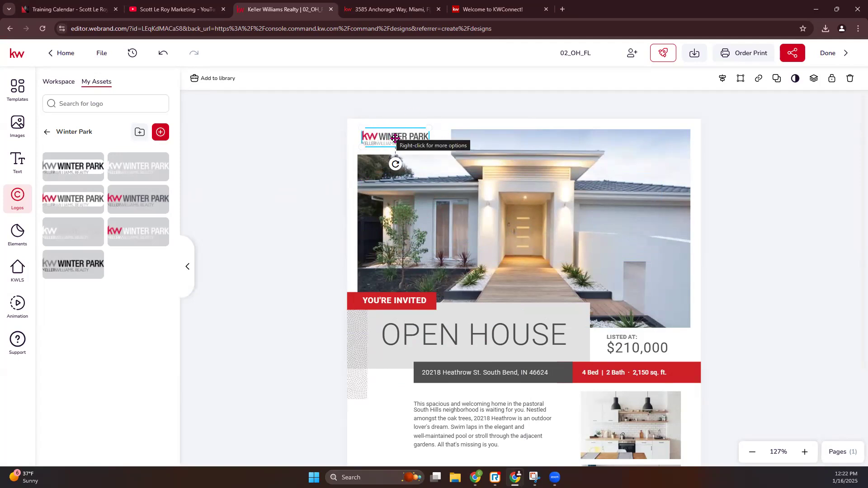
mouse_move(446, 149)
left_mouse_down()
mouse_move(421, 143)
mouse_move(447, 151)
left_mouse_up()
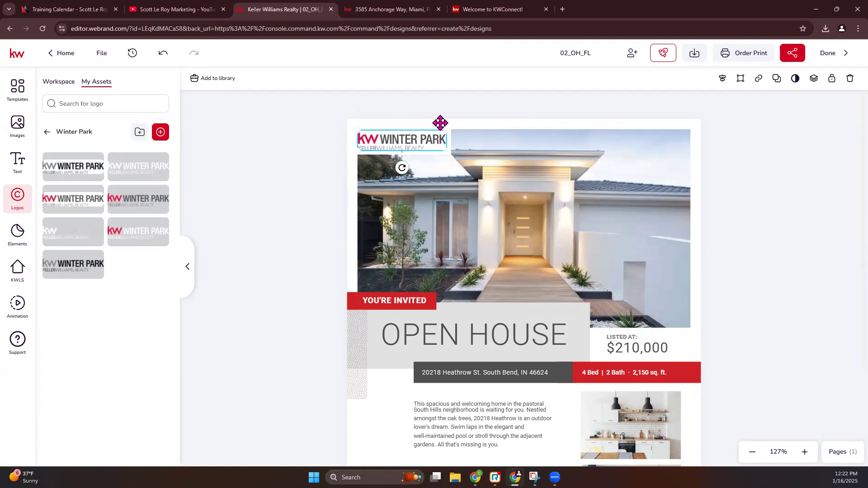
left_click(339, 152)
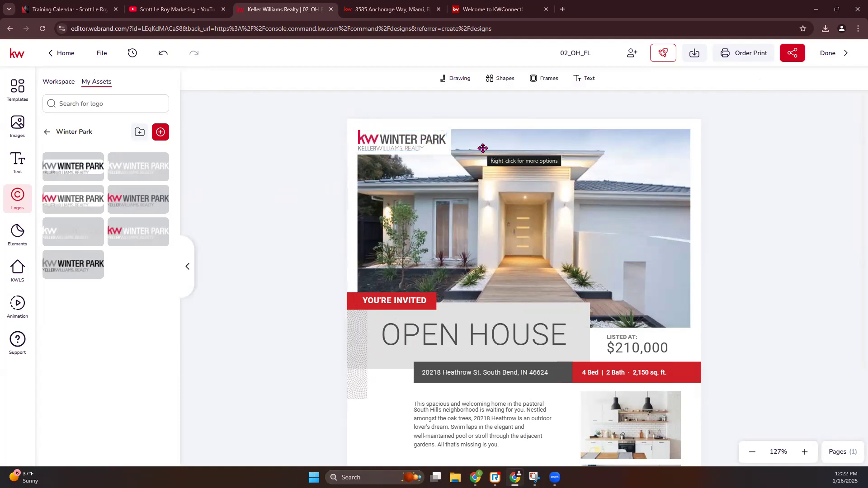
scroll(493, 172, "down", 1)
left_click(541, 159)
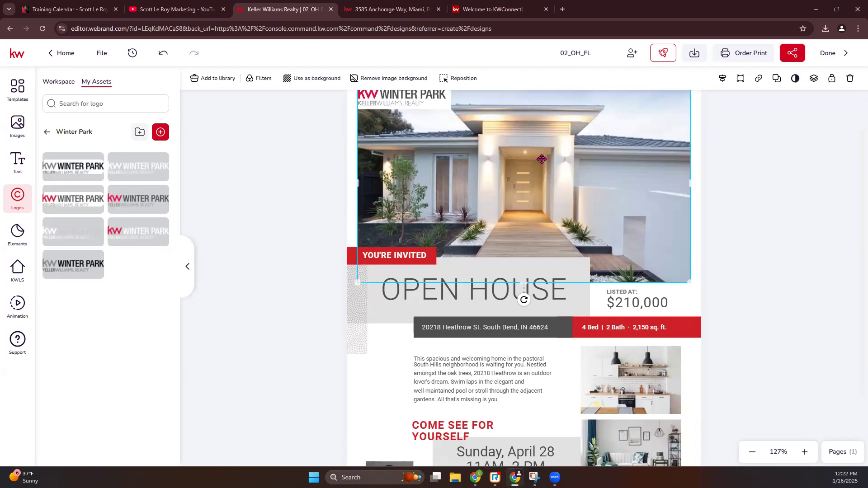
scroll(534, 168, "up", 1)
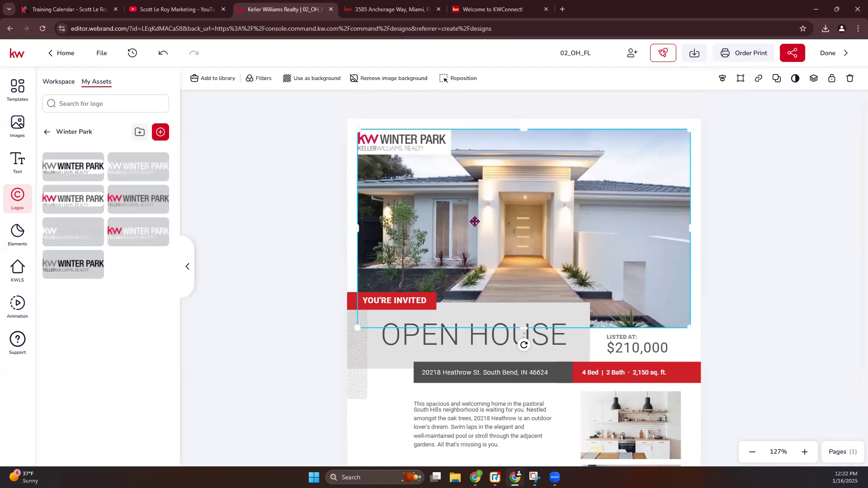
left_click(19, 274)
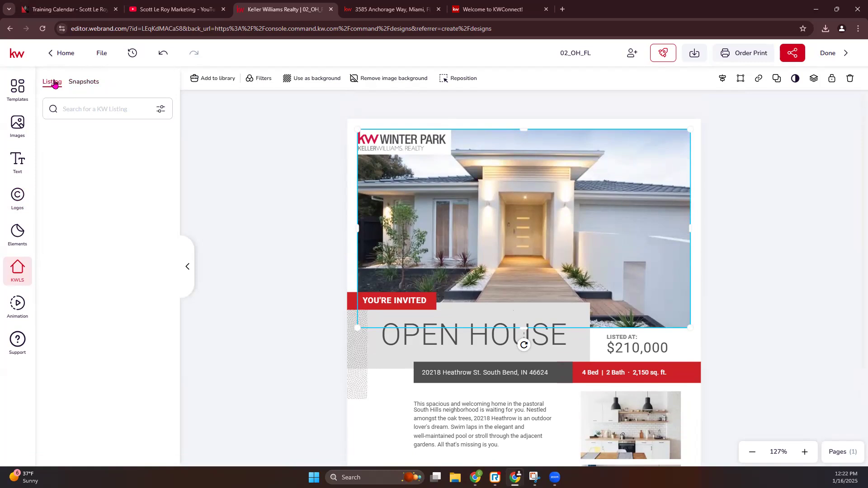
left_click(384, 9)
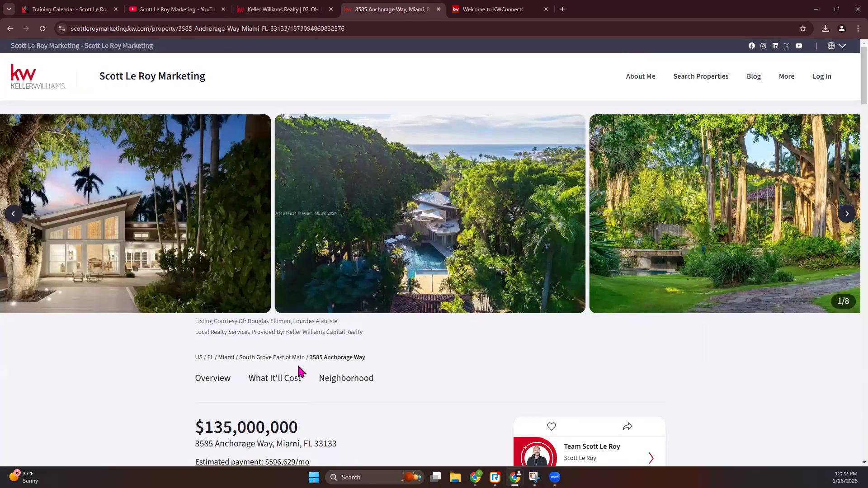
scroll(297, 366, "down", 2)
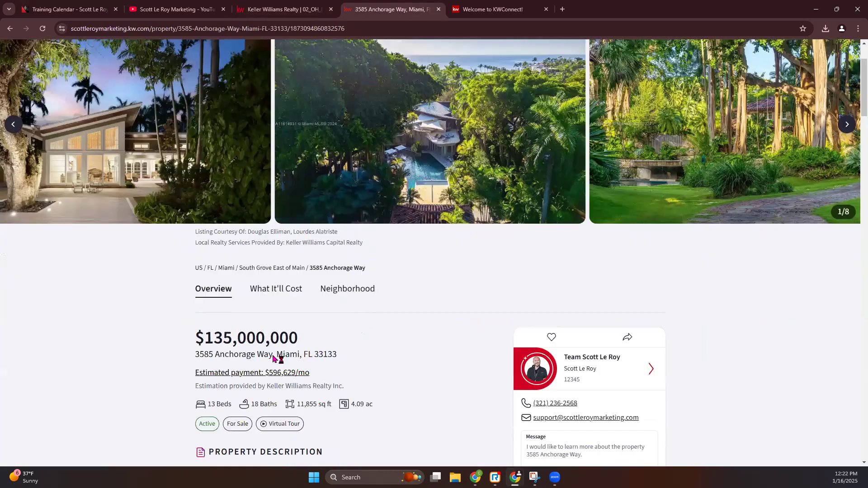
left_click_drag(190, 362, 273, 357)
key("ctrl+c")
left_click(278, 9)
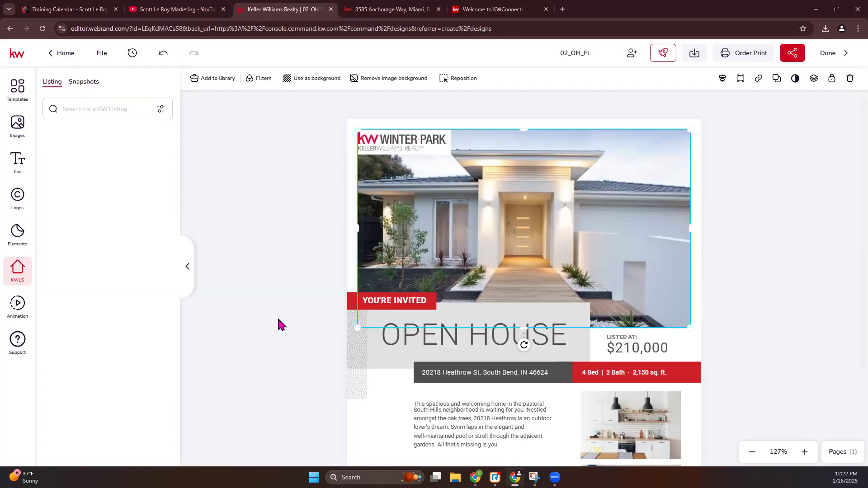
left_click(82, 111)
key("ctrl+v")
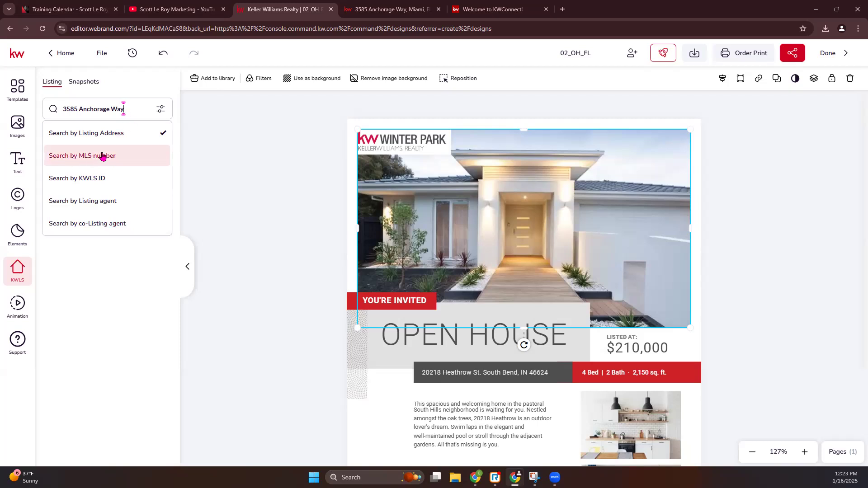
key("Return")
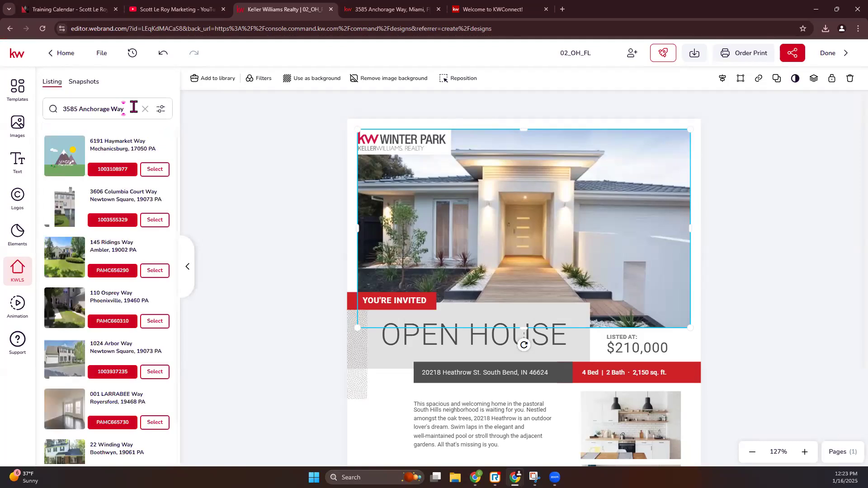
scroll(109, 233, "down", 3)
scroll(109, 234, "down", 7)
scroll(110, 234, "down", 4)
scroll(110, 234, "up", 4)
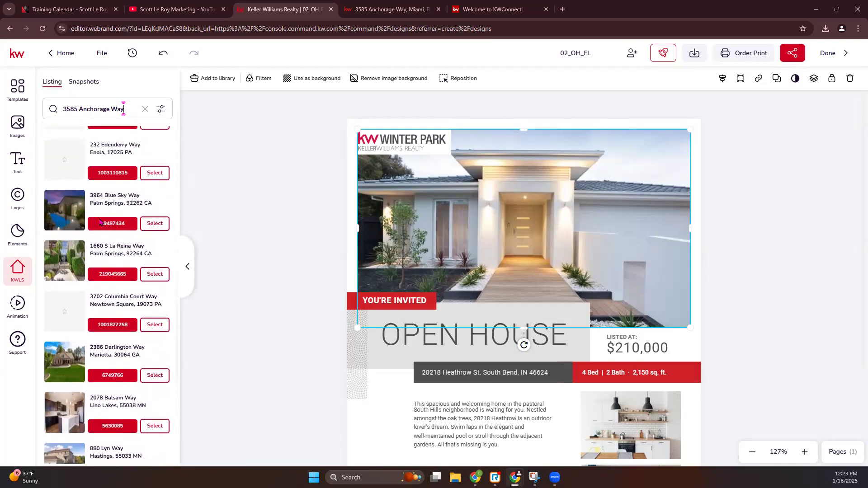
left_click(154, 224)
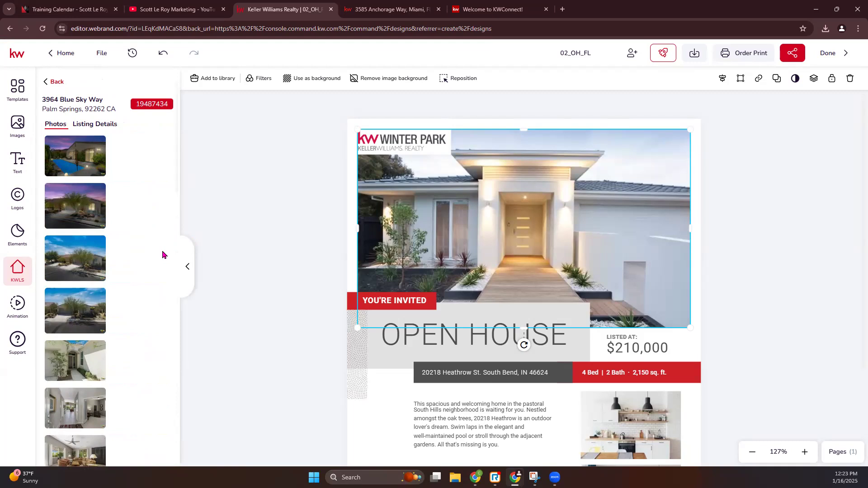
Replace the main flyer photo with the listing's dusk pool shot and shift it up in its frame
left_click(104, 127)
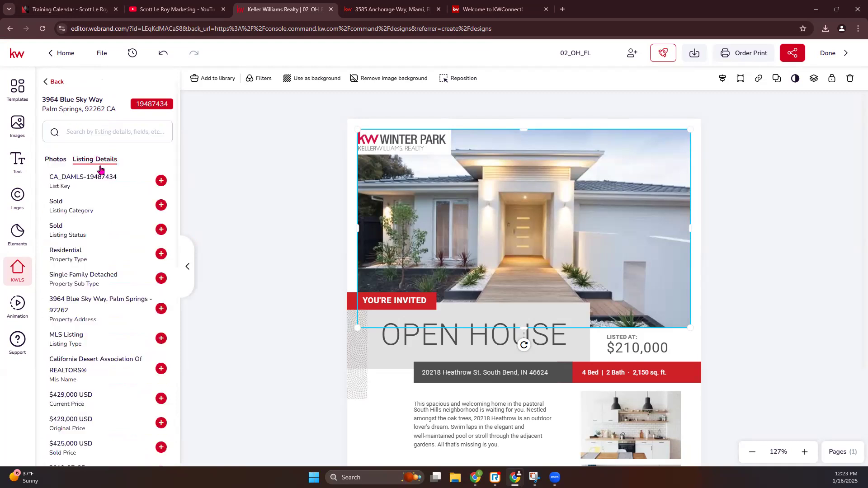
scroll(84, 345, "down", 1)
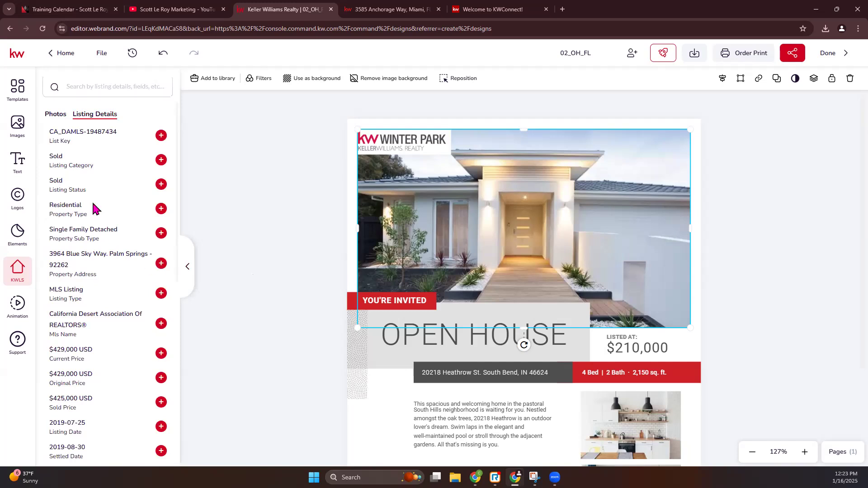
left_click(54, 158)
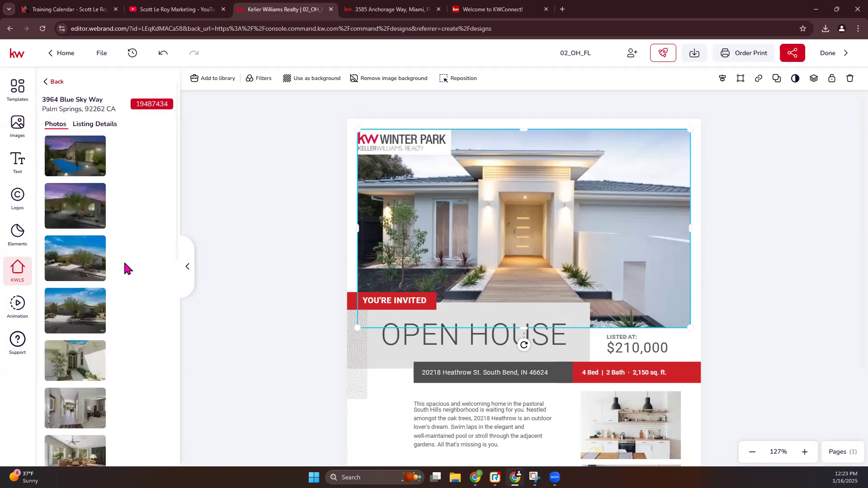
left_click(64, 351)
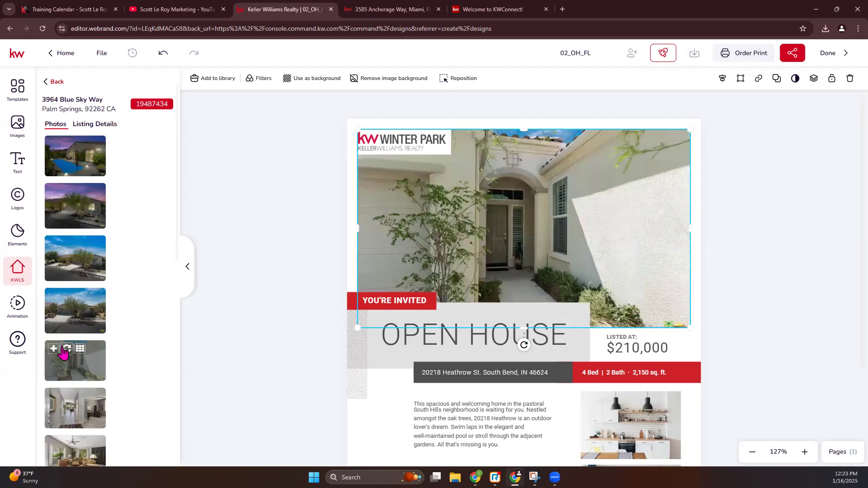
left_click(67, 144)
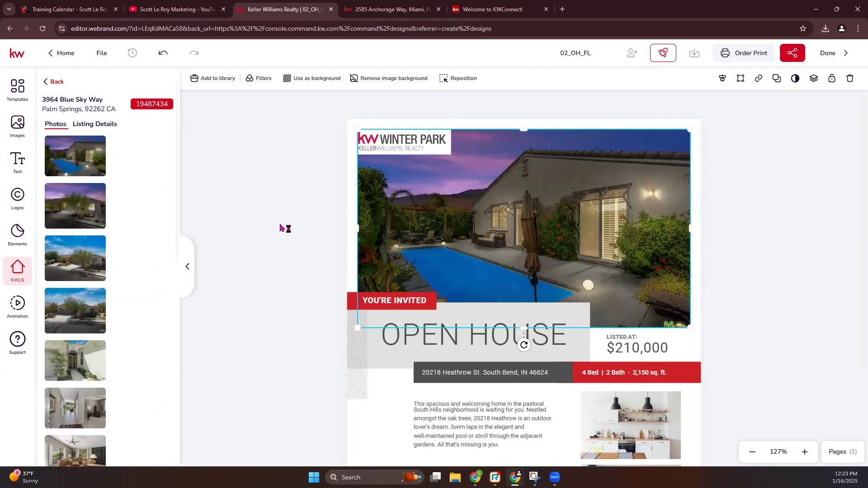
mouse_move(67, 145)
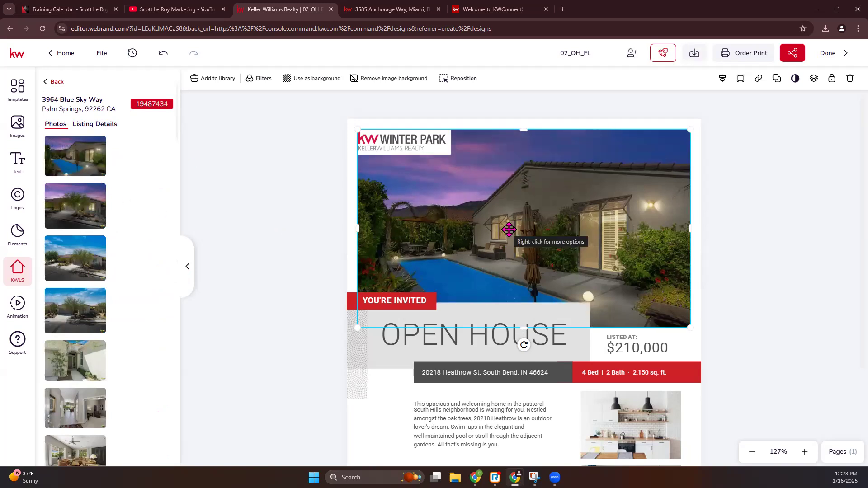
double_click(477, 244)
mouse_move(450, 244)
left_mouse_down()
mouse_move(455, 219)
mouse_move(452, 235)
left_mouse_up()
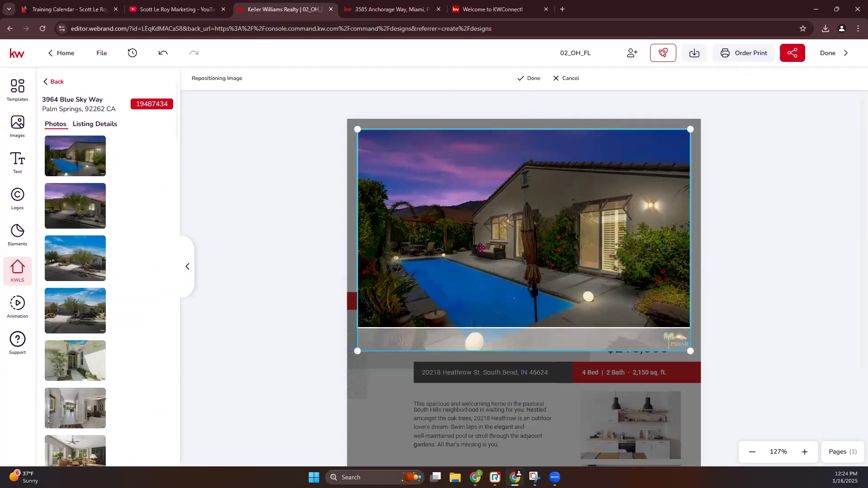
left_click(530, 78)
Replace the kitchen side photo with a living-room shot, undoing a trial dark-kitchen swap
scroll(526, 286, "down", 2)
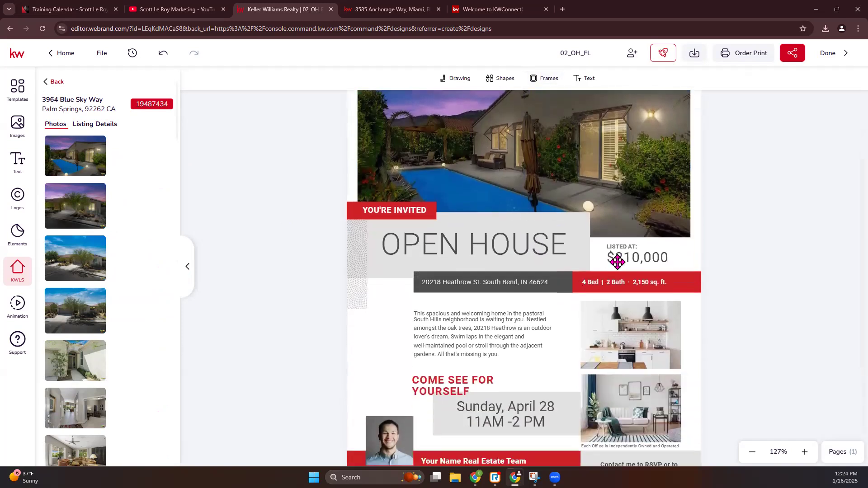
left_click(635, 257)
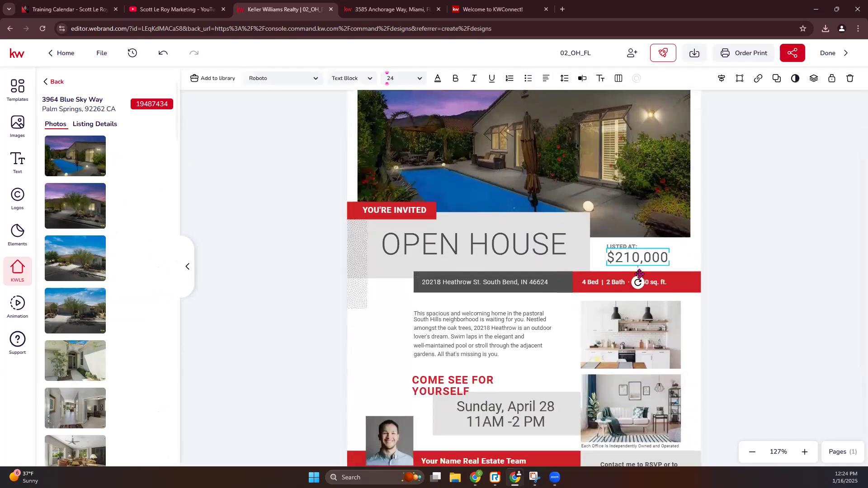
left_click(632, 340)
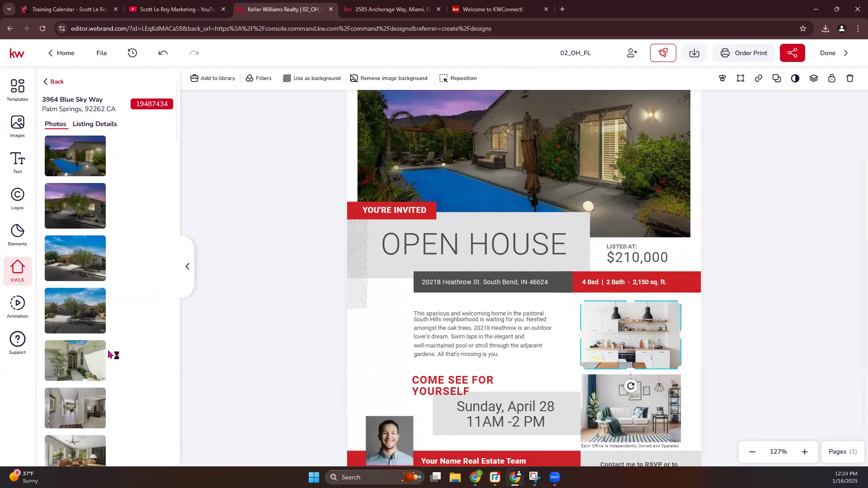
scroll(109, 355, "down", 3)
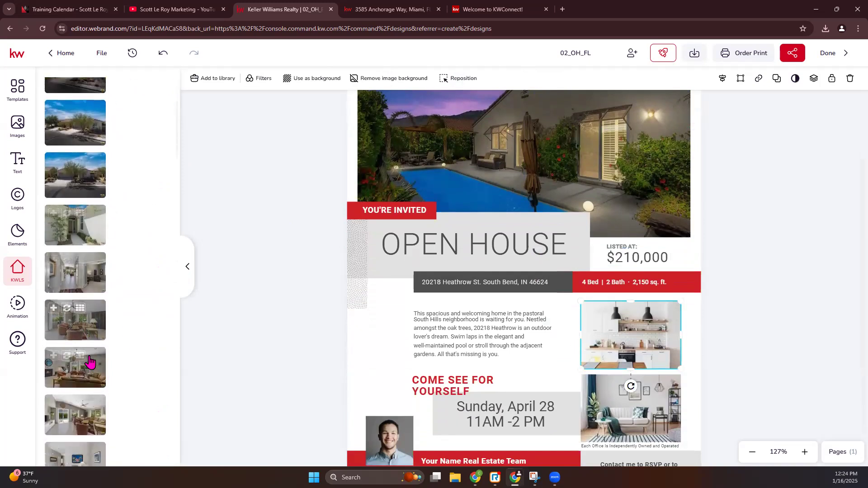
left_click(67, 312)
scroll(679, 383, "down", 1)
scroll(75, 368, "down", 5)
mouse_move(75, 206)
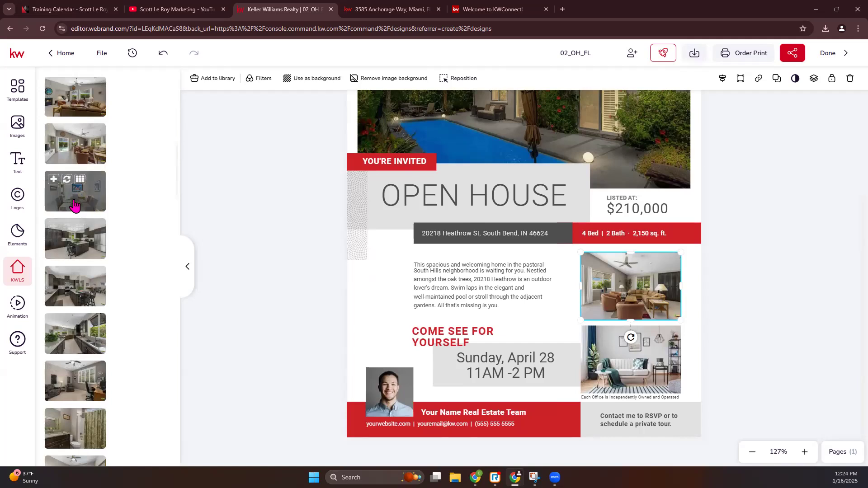
left_click(67, 228)
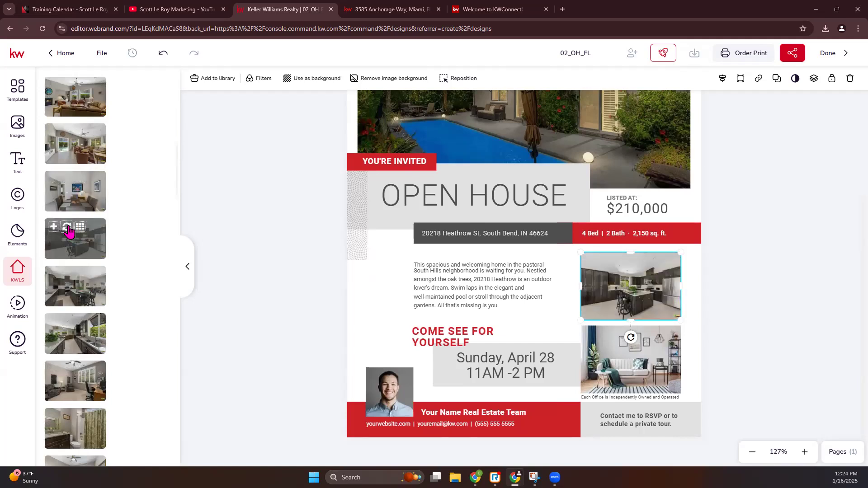
left_click(163, 53)
Fill the side photos with a living-room shot and a kitchen shot
scroll(79, 217, "up", 4)
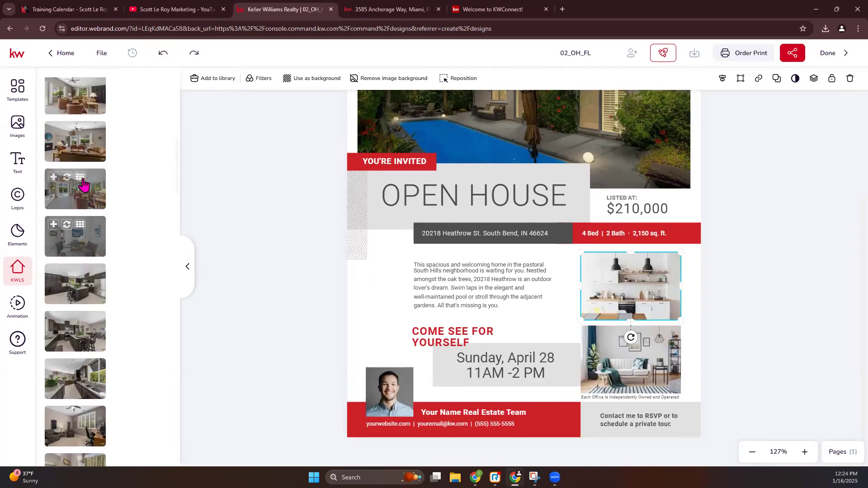
left_click(83, 239)
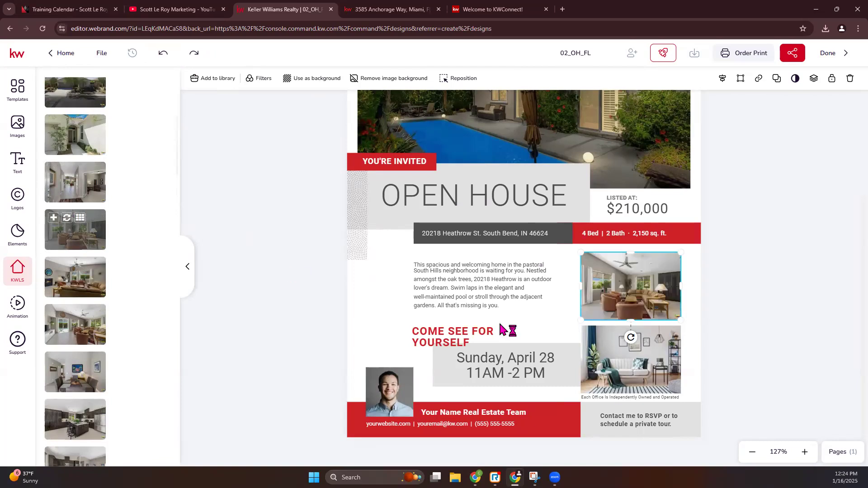
scroll(63, 389, "down", 1)
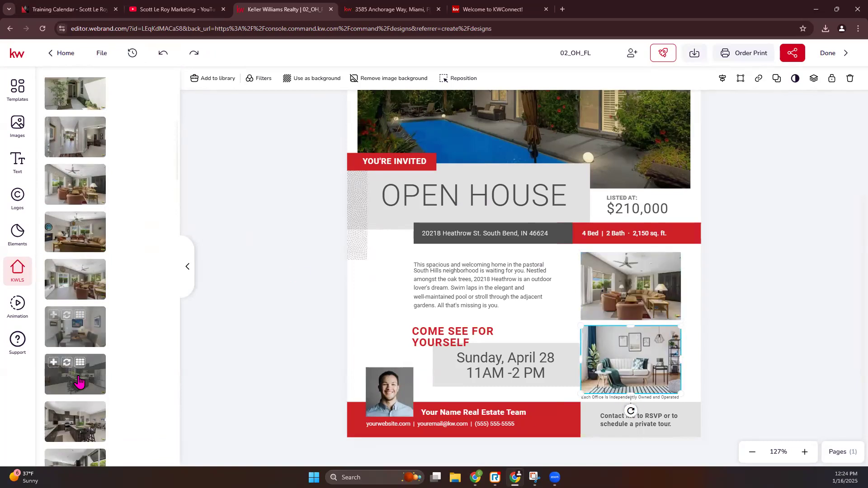
left_click(65, 412)
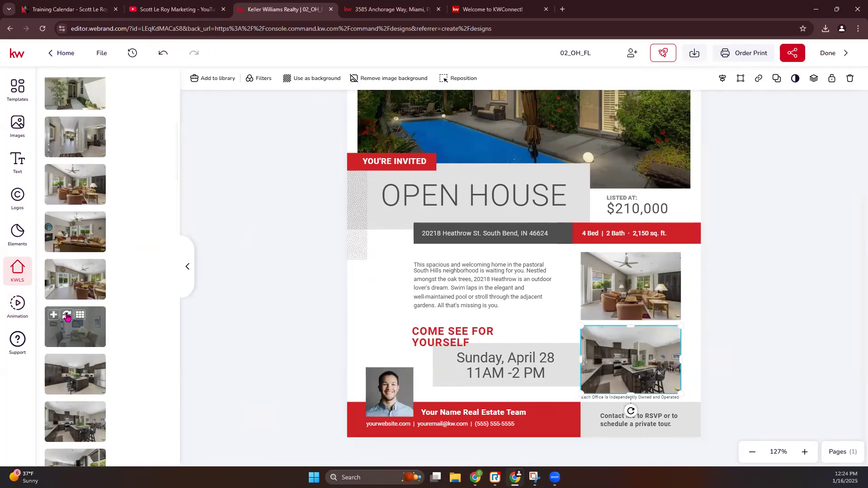
left_click(254, 285)
scroll(578, 285, "up", 4)
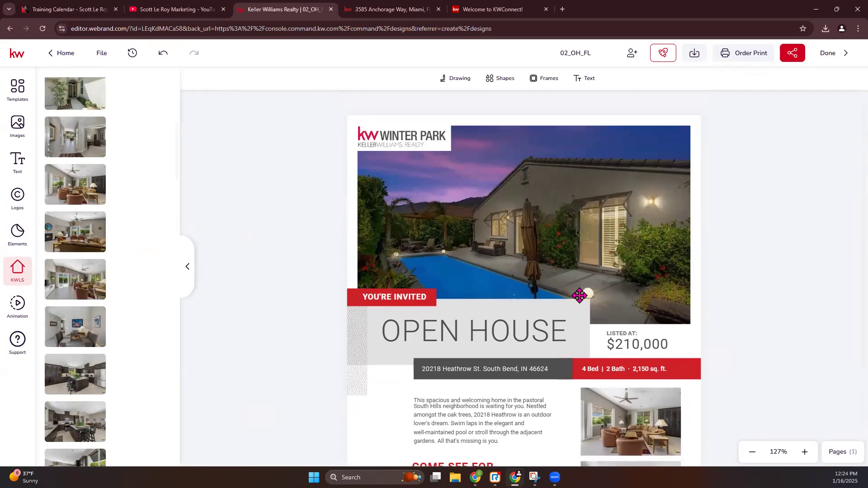
Replace the $210,000 price with the listing's Current Price, $429,000, removing the ' USD' suffix
left_click(635, 345)
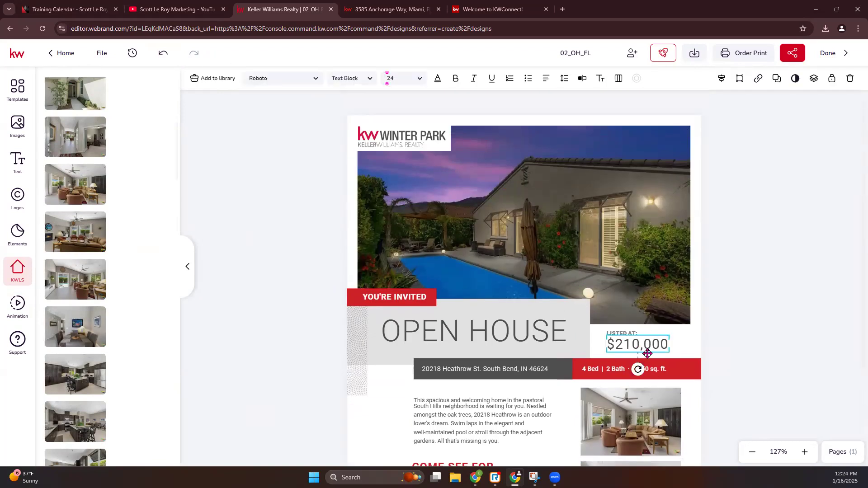
scroll(153, 128, "up", 6)
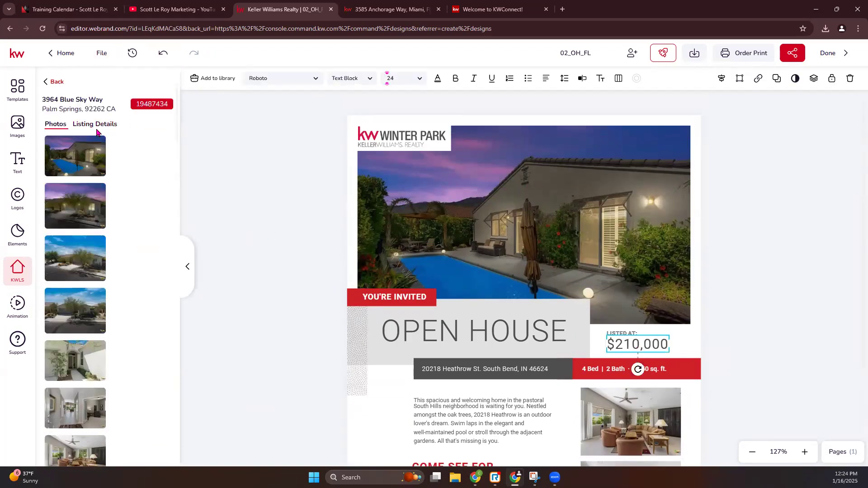
left_click(99, 127)
scroll(140, 236, "down", 1)
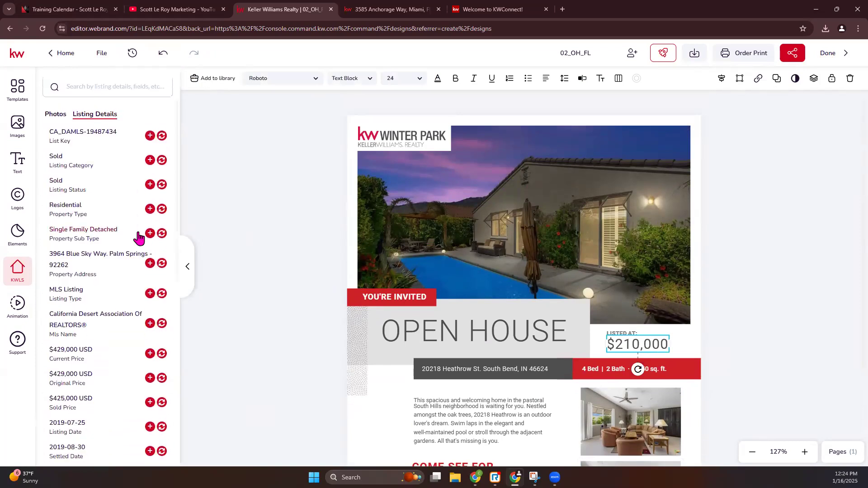
scroll(136, 235, "down", 1)
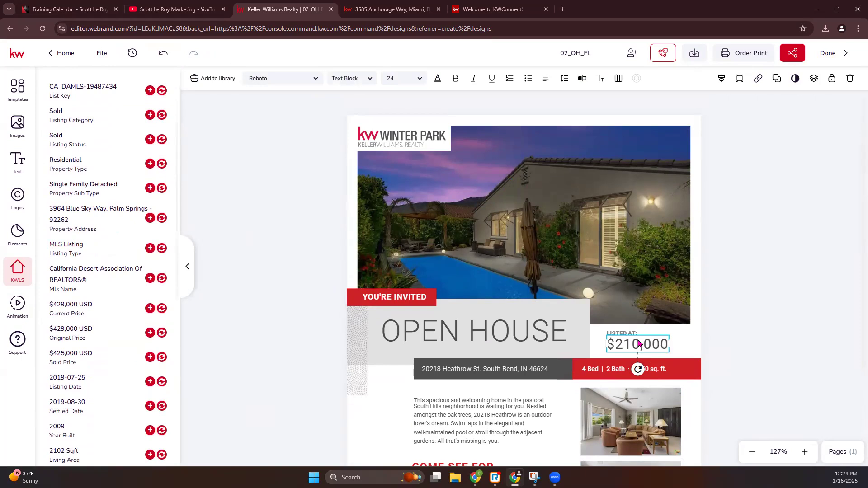
left_click(74, 306)
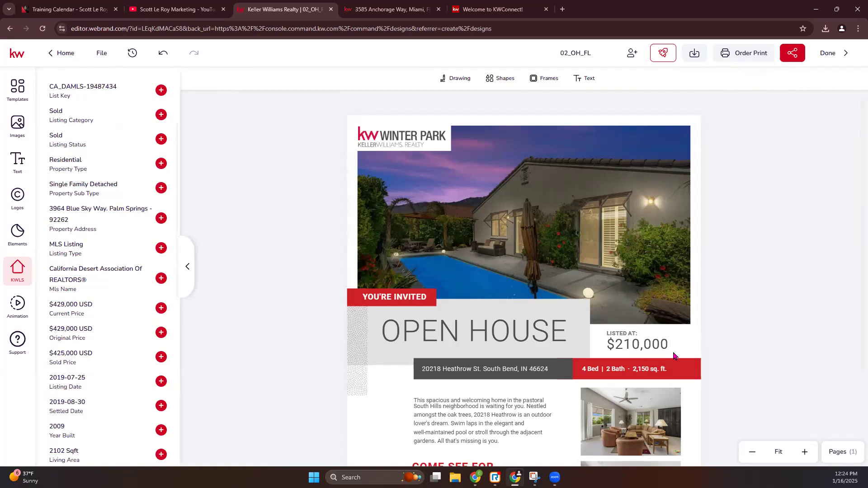
double_click(656, 346)
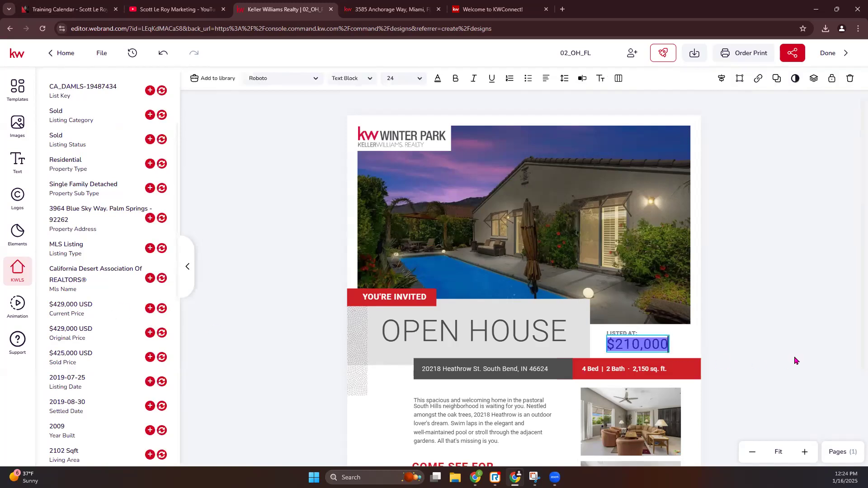
left_click(632, 347)
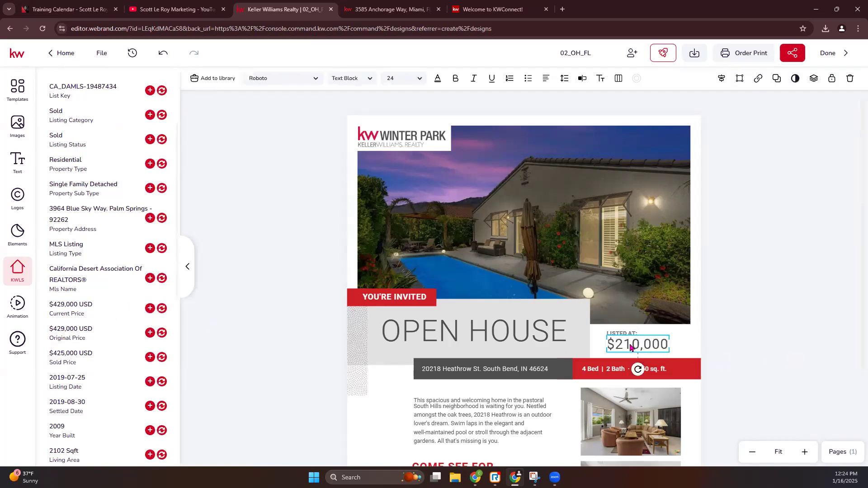
left_click(163, 309)
left_click(640, 349)
key("BackSpace")
key("BackSpace")
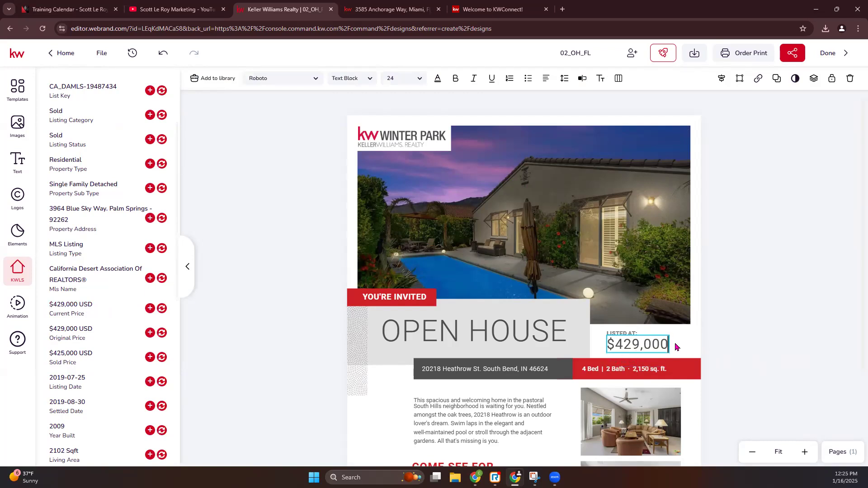
scroll(659, 342, "down", 1)
left_click(473, 324)
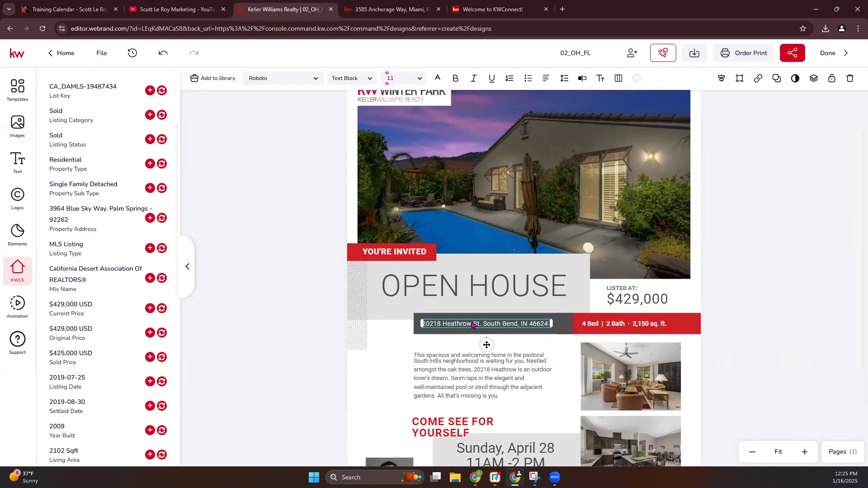
left_click(162, 219)
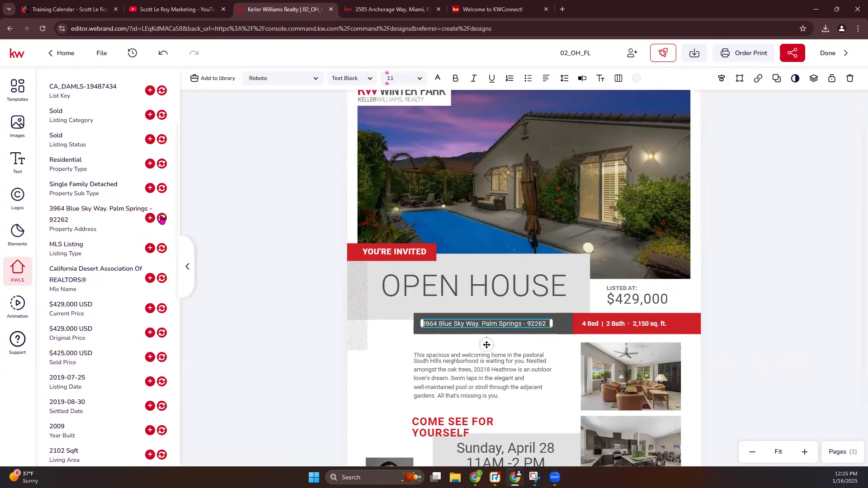
left_click(525, 325)
left_click_drag(525, 323, 549, 324)
key("BackSpace")
Edit the specs box to read 3 Bed and 2,102 sq. ft., undoing a trial Bedrooms insert
left_click(595, 327)
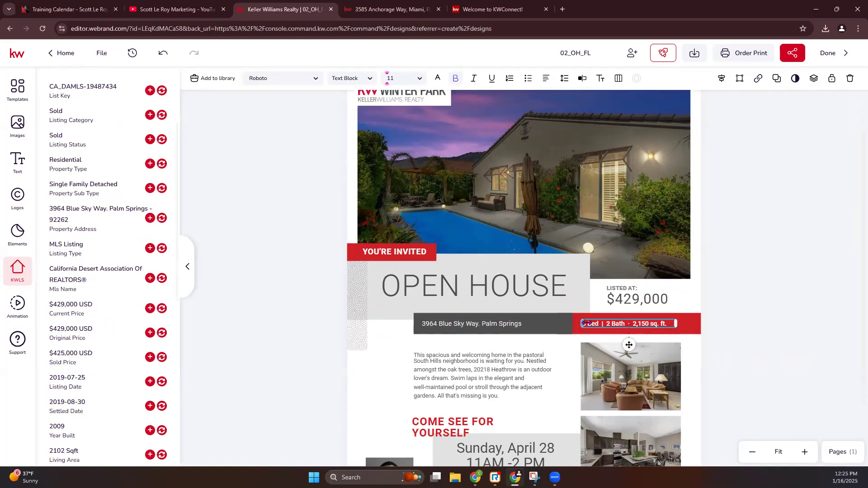
scroll(86, 362, "down", 5)
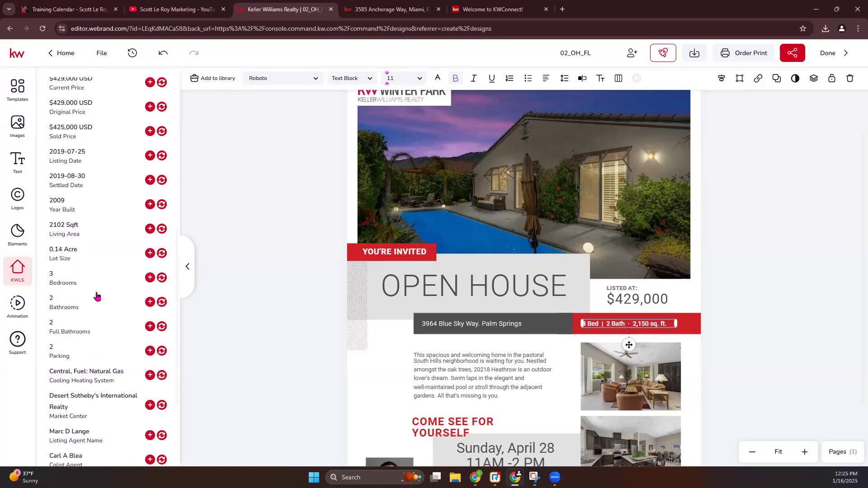
left_click(162, 278)
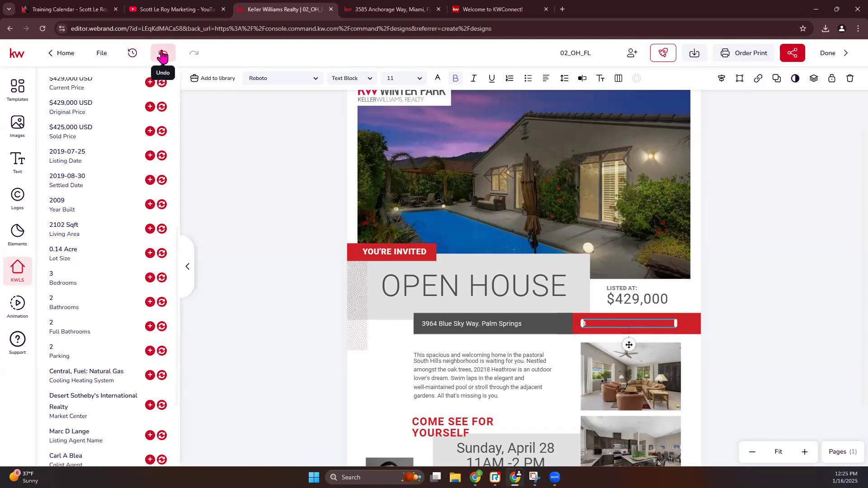
left_click(163, 53)
left_click(597, 326)
left_click(585, 324)
key("BackSpace")
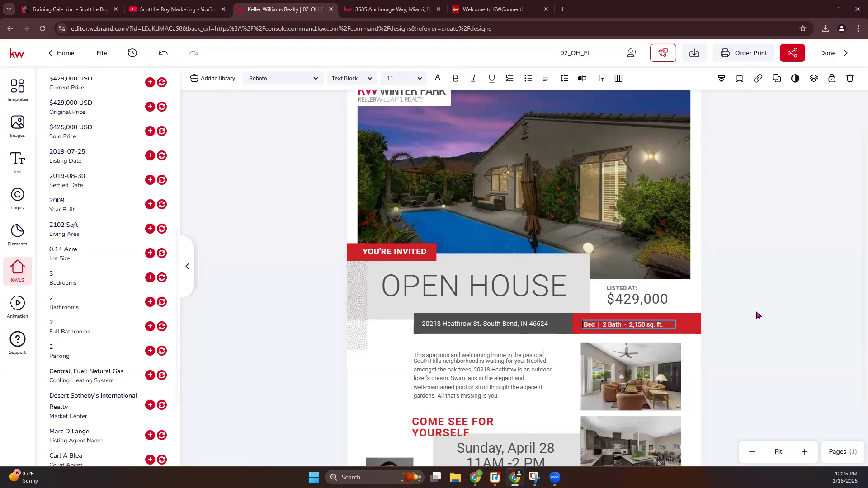
type("3")
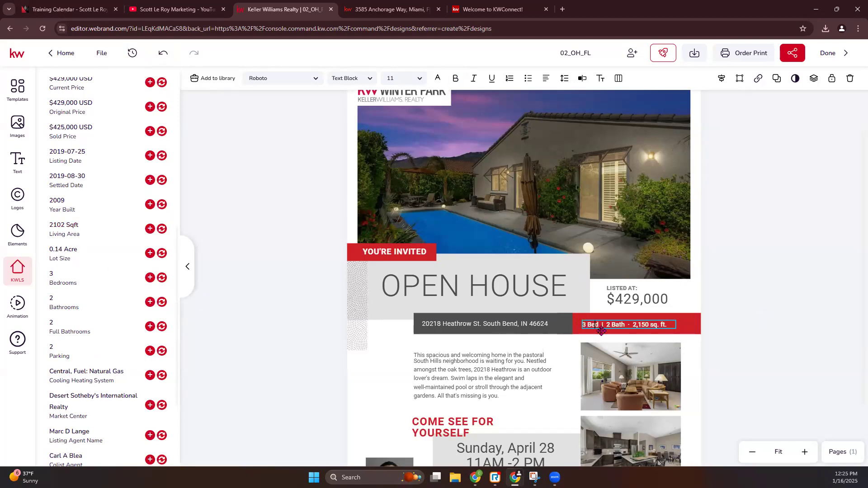
key("BackSpace")
type("2")
key("Escape")
Refill the address from Property Address and select its 92262 zip code
left_click(483, 328)
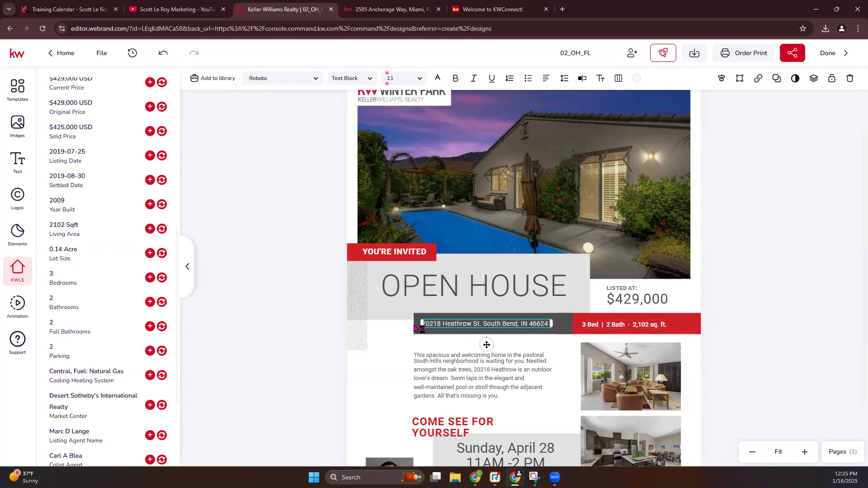
scroll(92, 262, "up", 4)
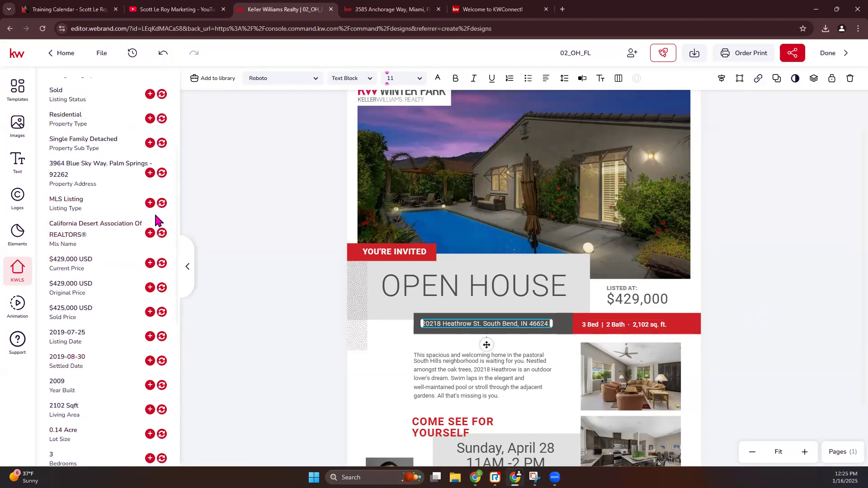
left_click(161, 174)
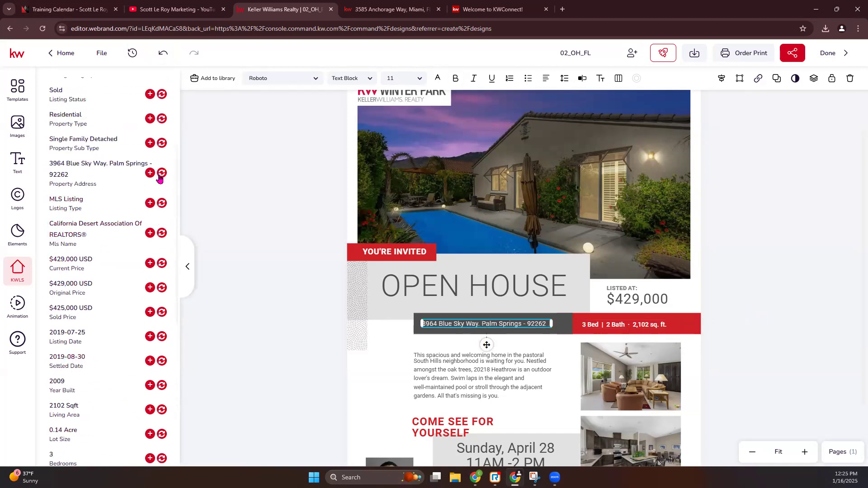
double_click(545, 324)
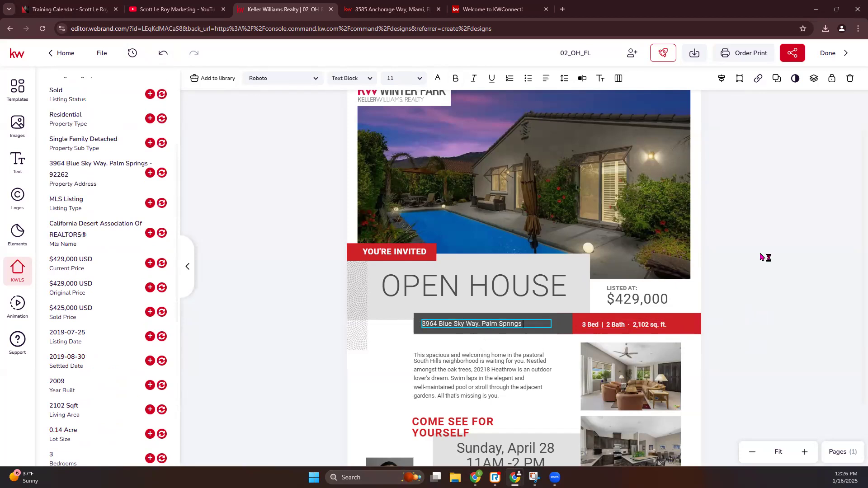
Replace the description paragraph with the listing's Property Description text
left_click(468, 370)
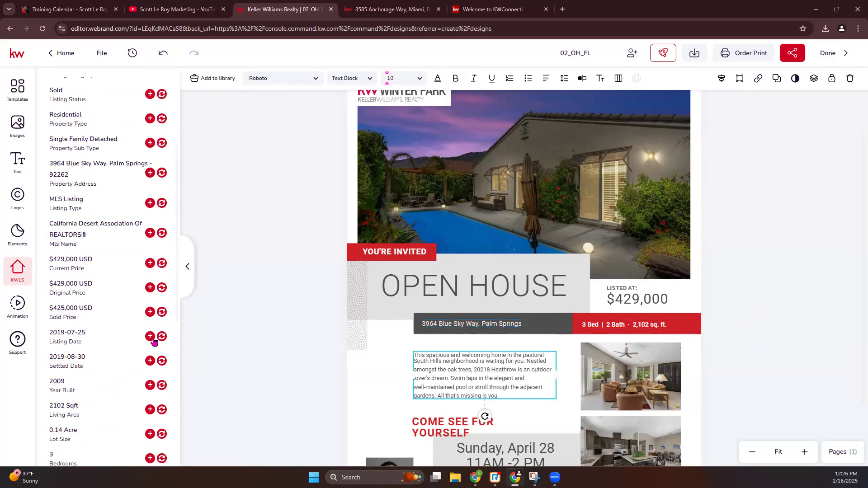
scroll(149, 344, "down", 7)
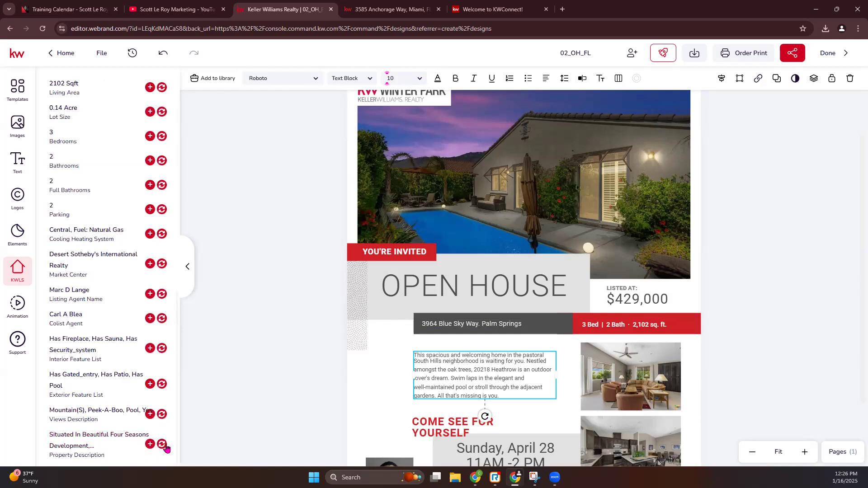
left_click(162, 445)
scroll(781, 337, "down", 3)
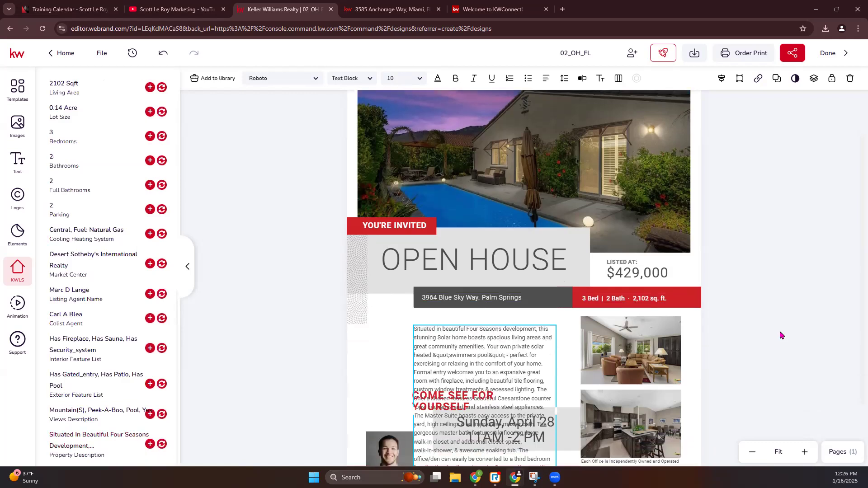
Move the description block up and widen it on both sides so the text is shorter
mouse_move(506, 312)
left_mouse_down()
mouse_move(513, 291)
mouse_move(514, 303)
mouse_move(506, 300)
left_mouse_up()
left_click_drag(414, 335, 369, 336)
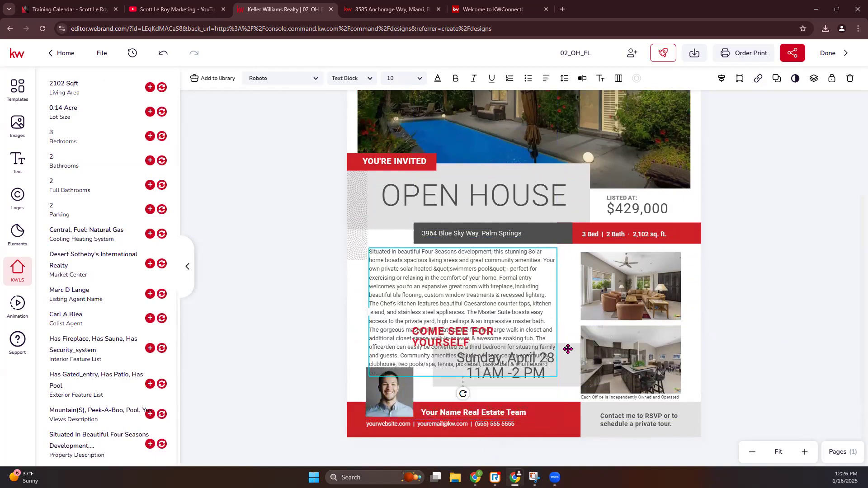
left_click_drag(557, 312, 580, 312)
left_click(738, 332)
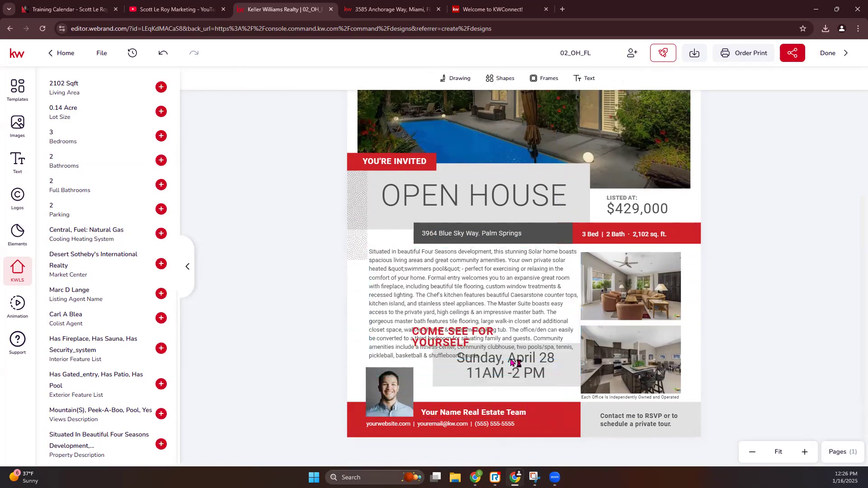
Move the Sunday, April 28 / 11AM-2 PM date box and the COME SEE FOR YOURSELF heading lower
left_click(491, 374)
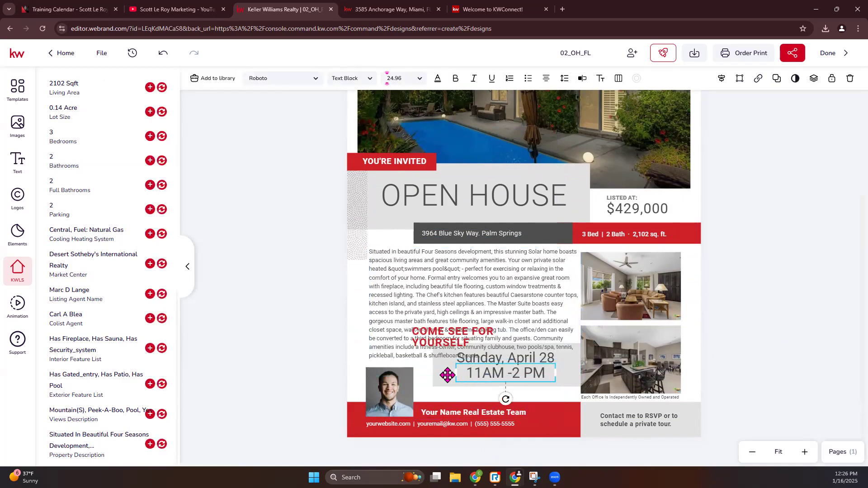
left_click(542, 360, "shift")
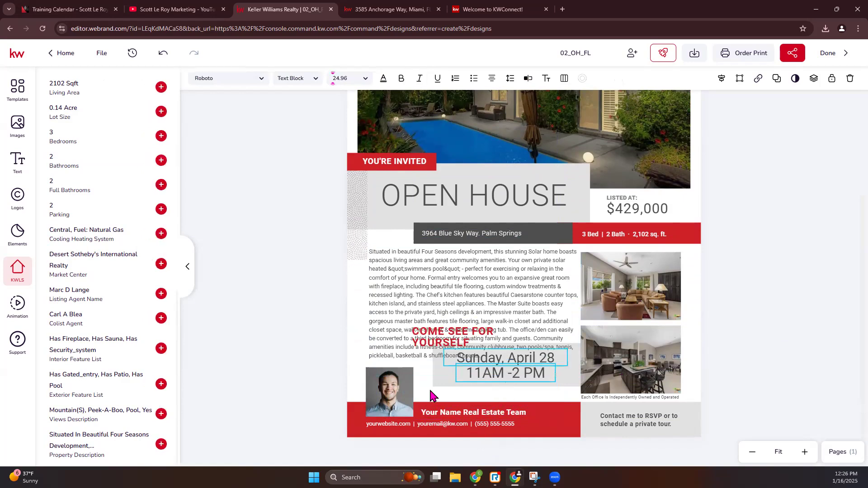
left_click(447, 380, "shift")
left_click_drag(447, 380, 446, 401)
left_click_drag(449, 348, 450, 376)
left_click(451, 375)
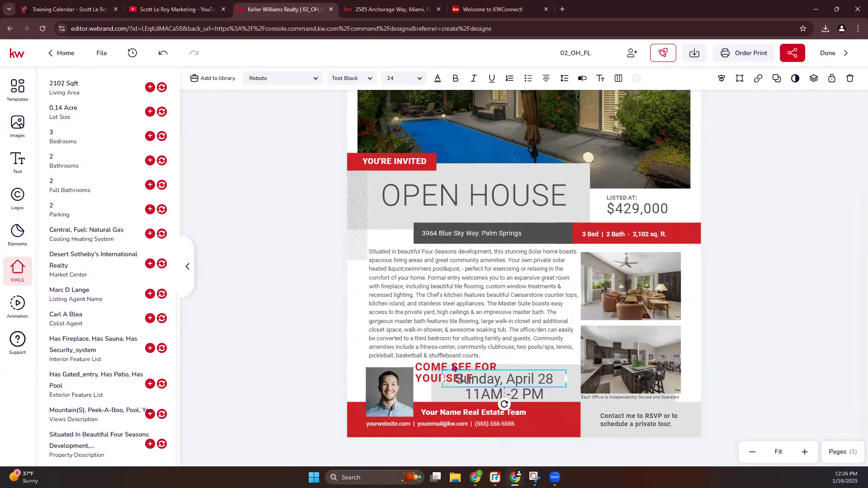
Widen the COME SEE FOR YOURSELF heading to fit one line and set it to 18 pt
left_click(425, 373)
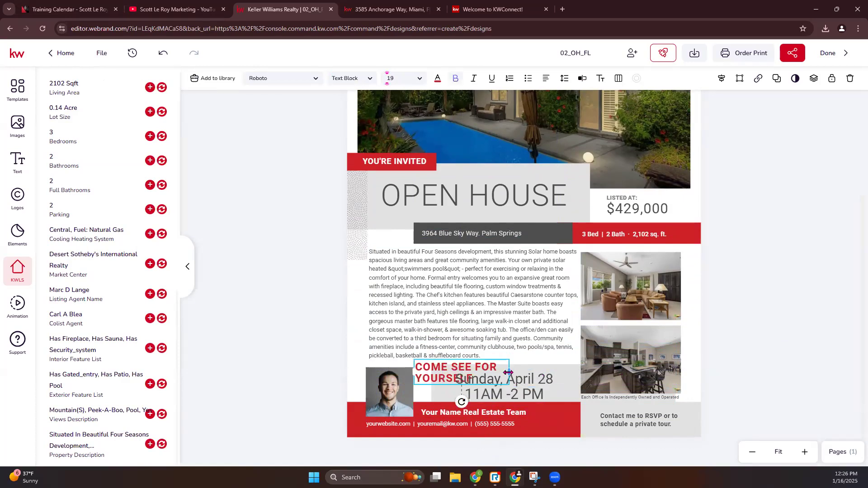
left_click_drag(560, 370, 569, 370)
left_click(520, 393)
left_click(511, 370)
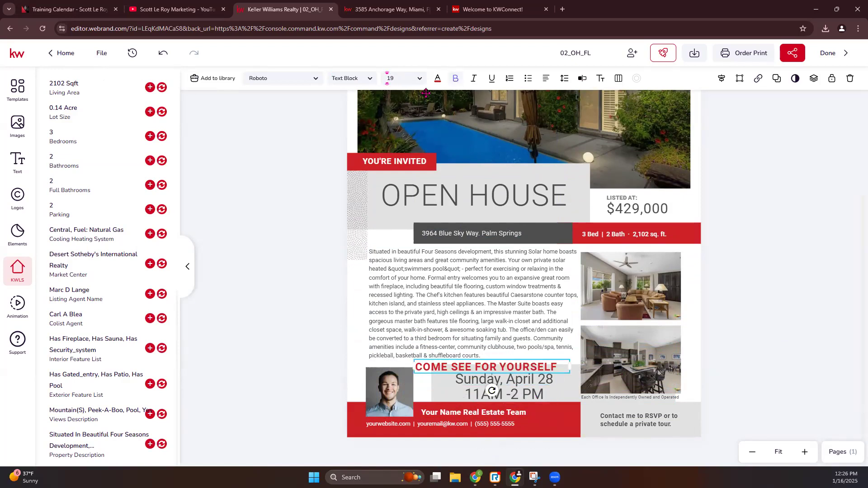
left_click(413, 78)
left_click(400, 178)
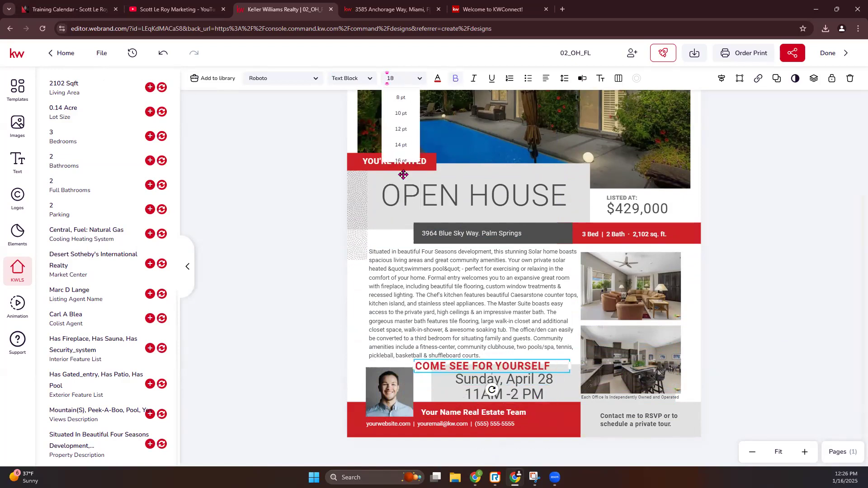
left_click(827, 364)
left_click(525, 366)
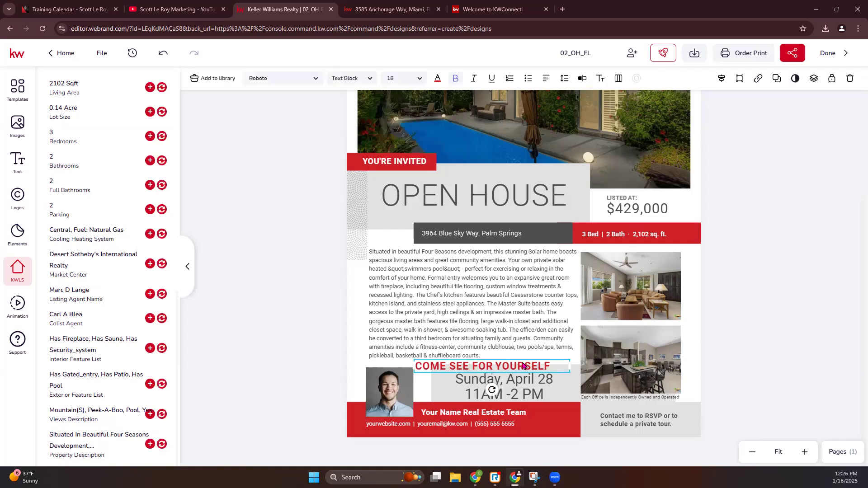
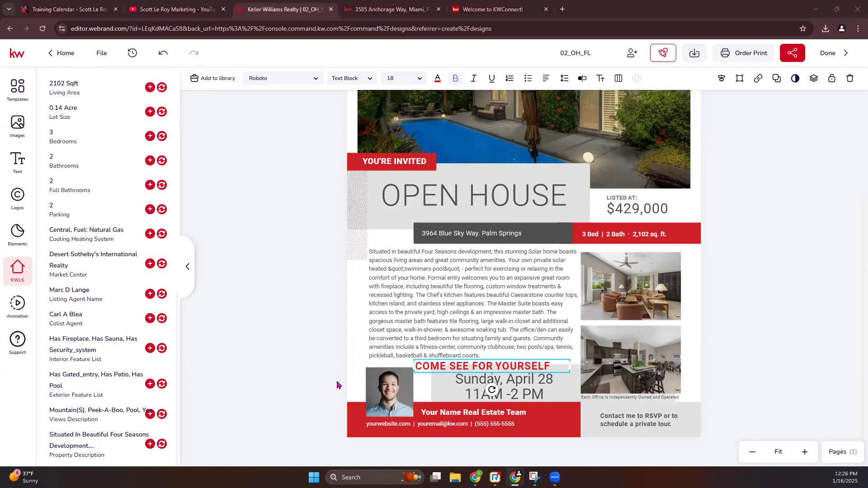
Replace the placeholder headshot with the agent's photo from Images > My Assets
left_click(387, 382)
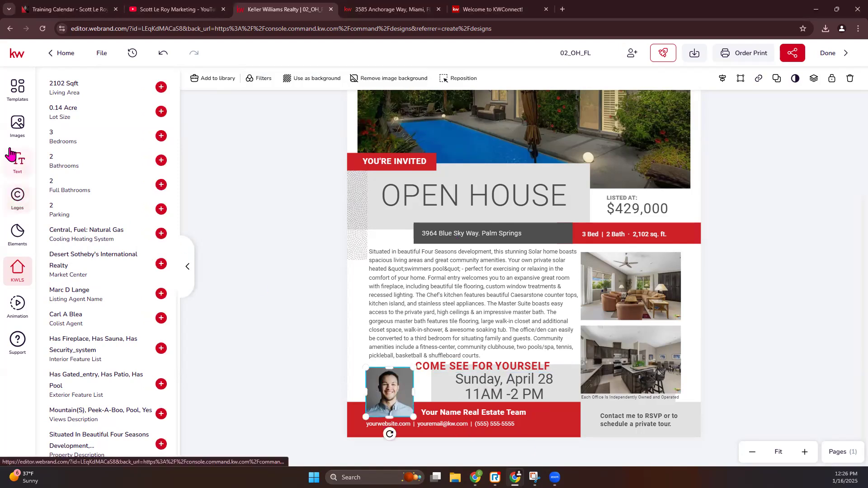
left_click(18, 131)
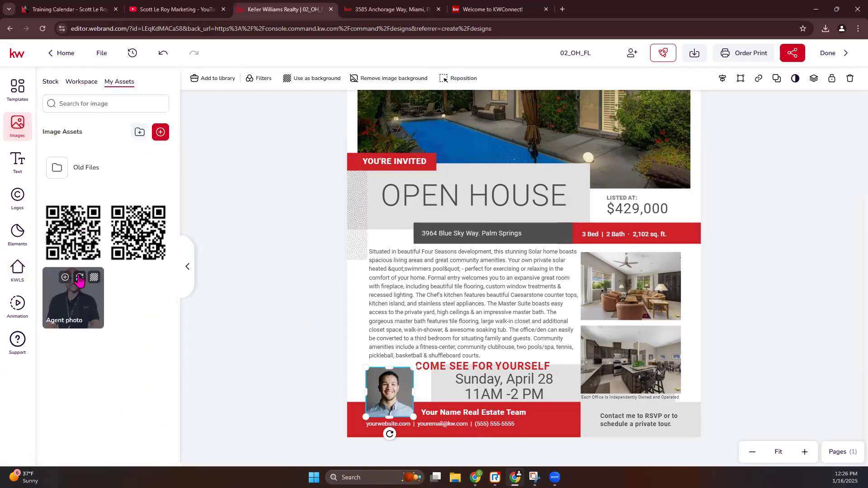
left_click(79, 278)
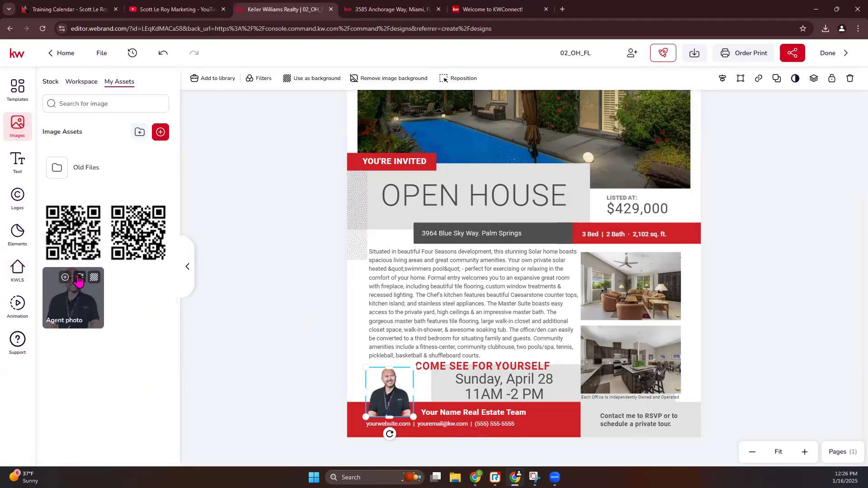
Try editing the Your Name Real Estate Team placeholder directly on the canvas
left_click(461, 418)
left_click(471, 414)
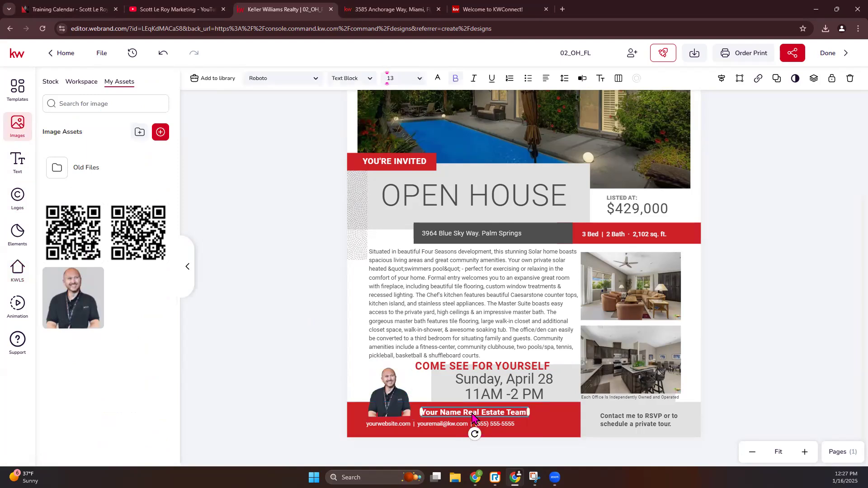
double_click(437, 409)
left_click(436, 409)
left_click(204, 398)
double_click(468, 414)
left_click_drag(440, 415, 450, 415)
left_click(428, 414)
left_click(279, 405)
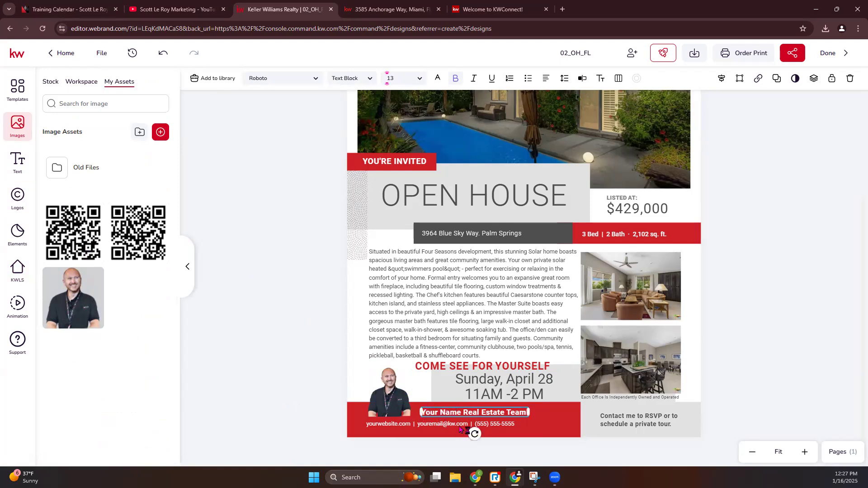
Replace Your Name Real Estate Team with the agent's name in the text editor and save
left_click(584, 81)
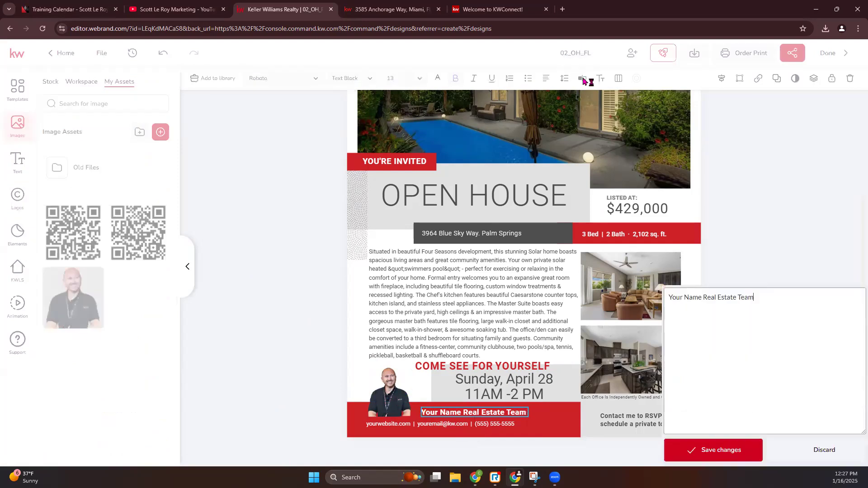
left_click_drag(767, 83, 667, 82)
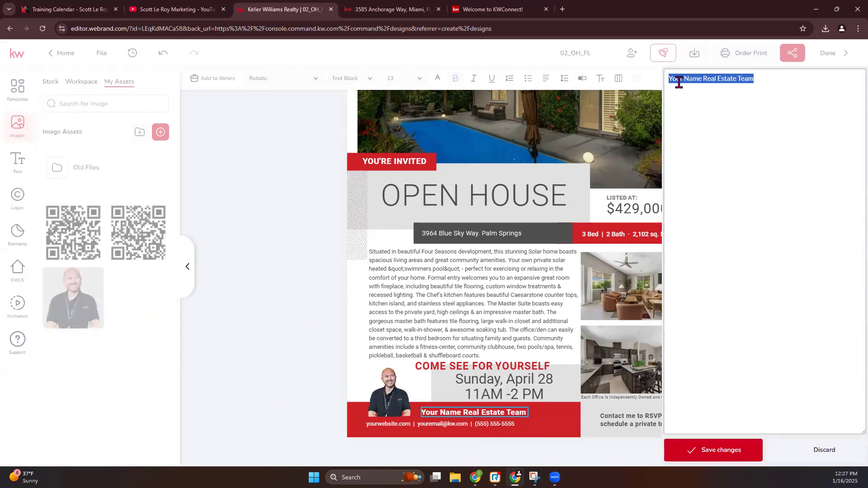
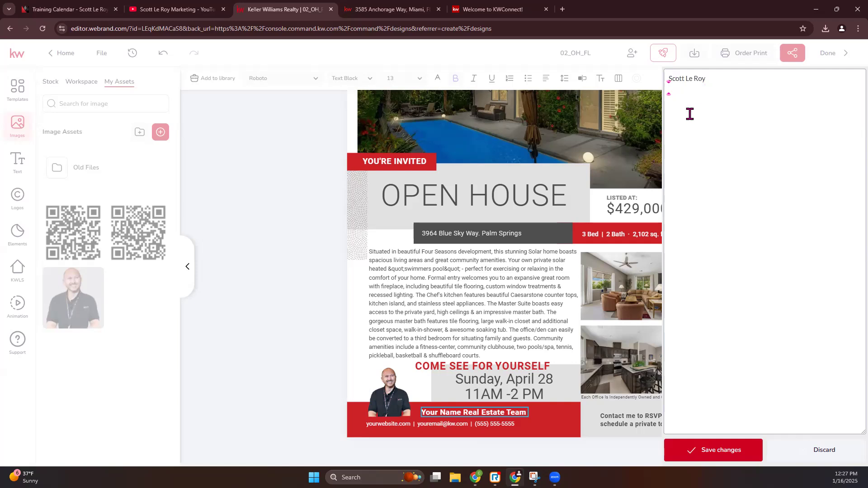
left_click(713, 454)
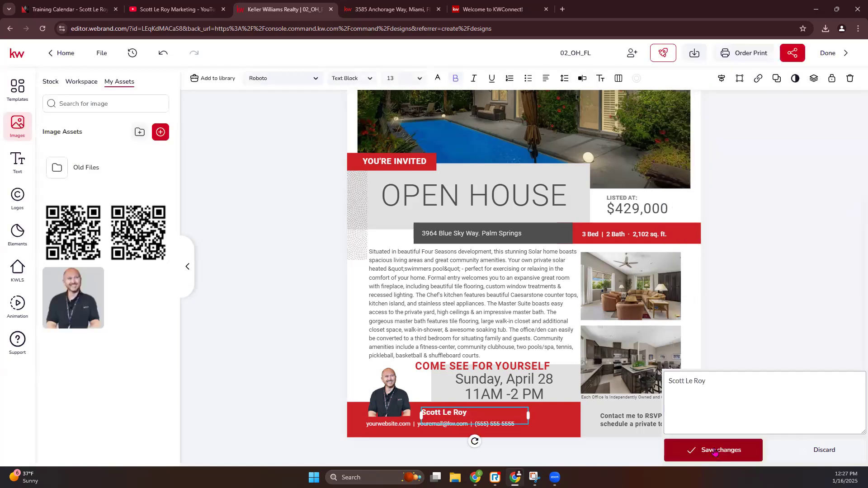
left_click(524, 457)
left_click(421, 429)
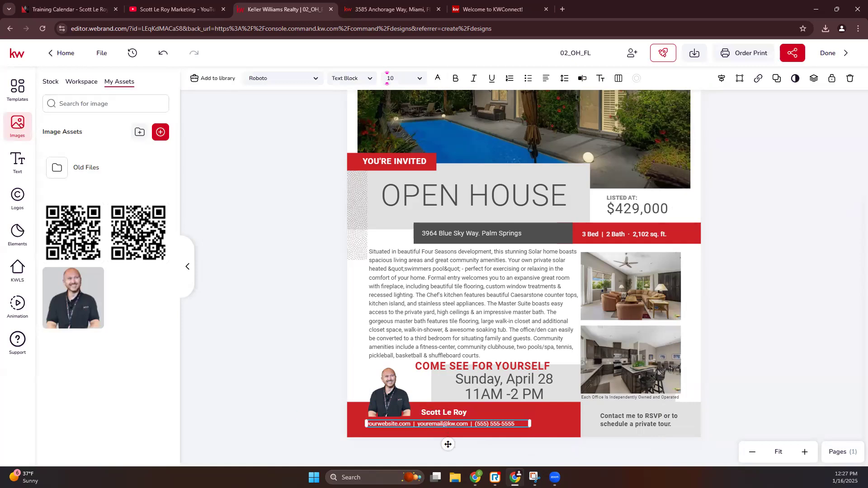
Replace yourwebsite and youremail@kw with the agent's website and support e-mail, and save
left_click(17, 162)
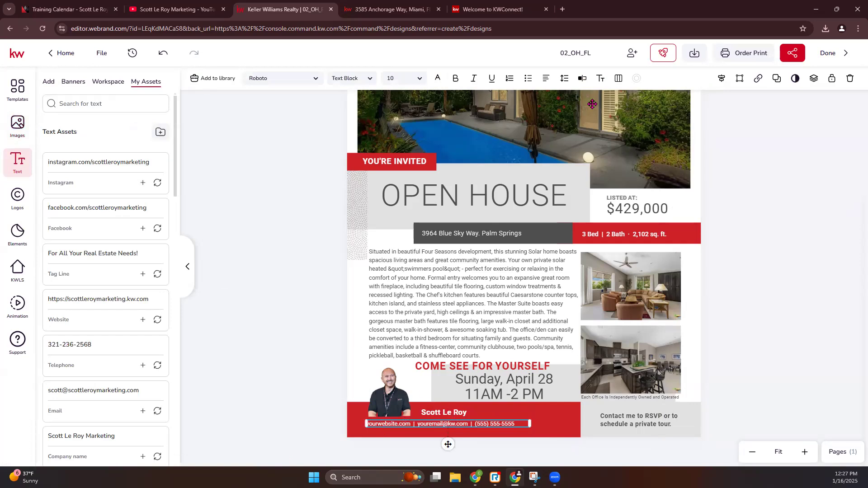
left_click(582, 78)
left_click_drag(706, 78, 628, 81)
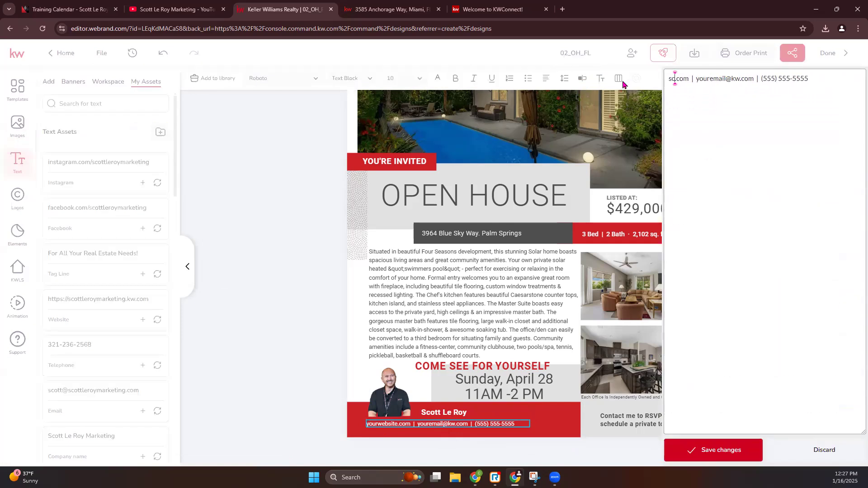
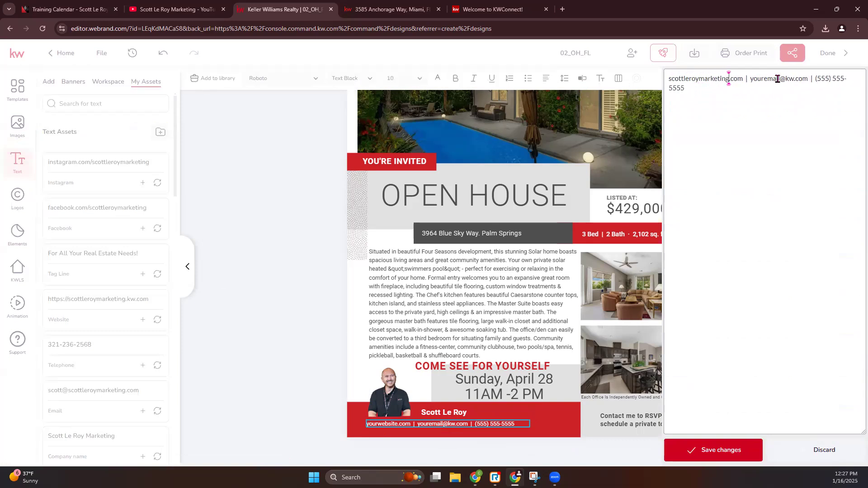
left_click_drag(794, 80, 750, 82)
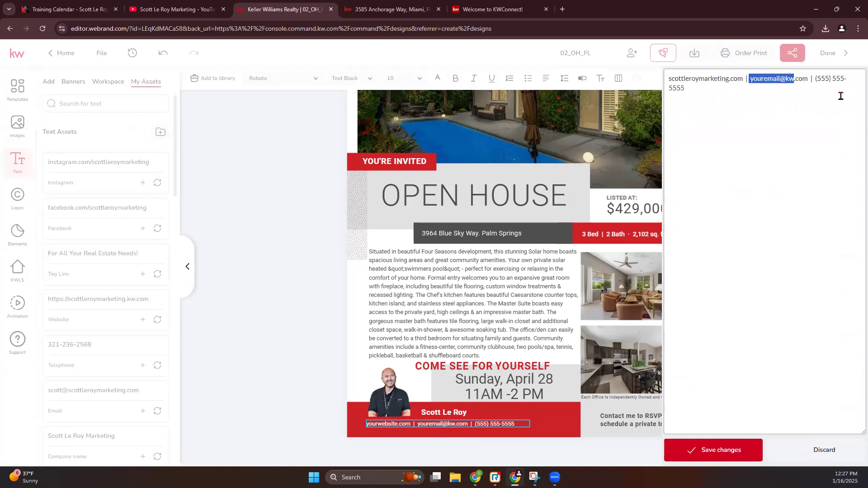
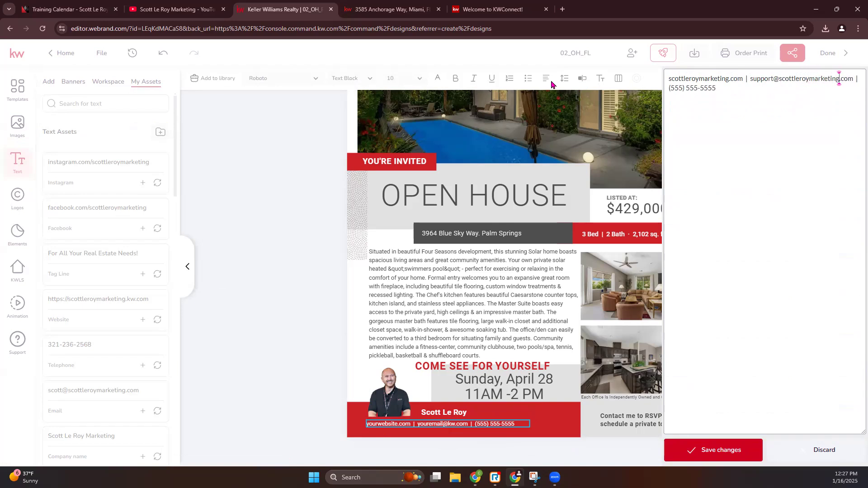
left_click(721, 451)
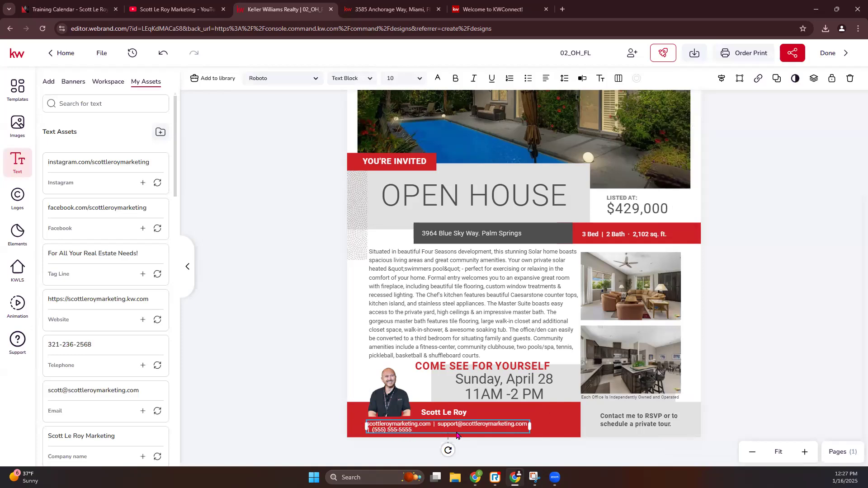
Widen the contact line box on both sides so it fits one line
left_click_drag(367, 426, 360, 426)
left_click_drag(534, 427, 580, 425)
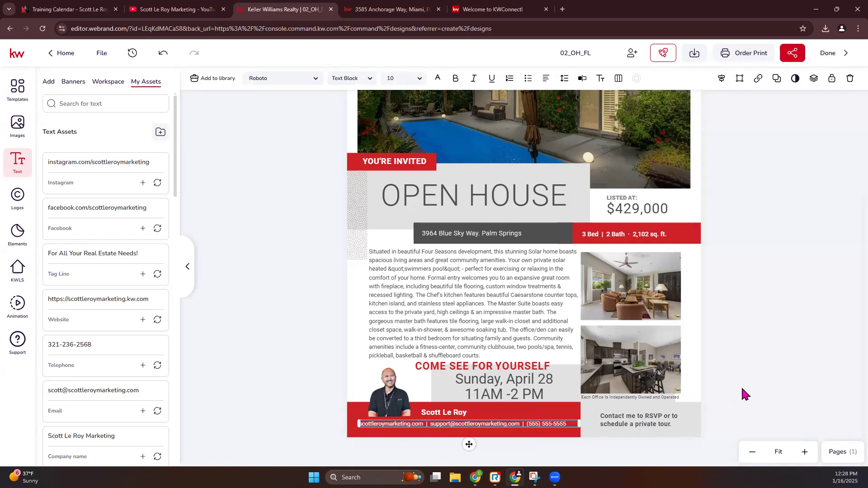
left_click(747, 390)
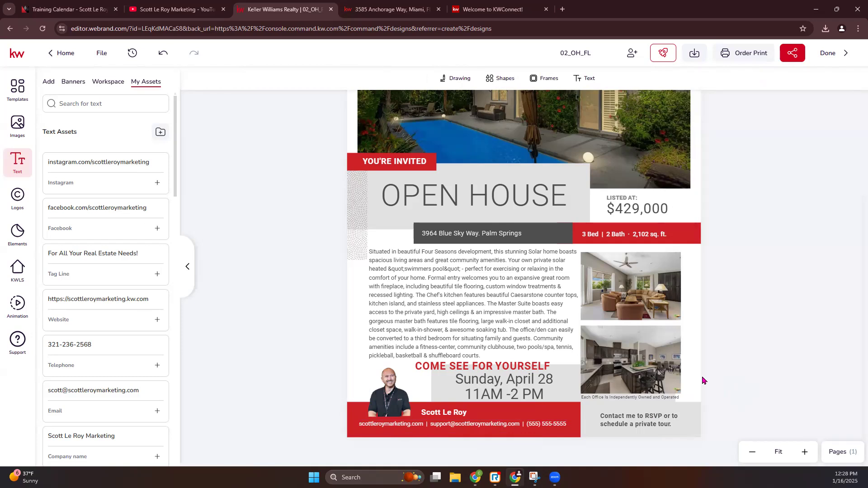
Delete the RSVP note from the flyer
scroll(703, 380, "up", 2)
scroll(704, 380, "down", 2)
left_click(632, 416)
key("Delete")
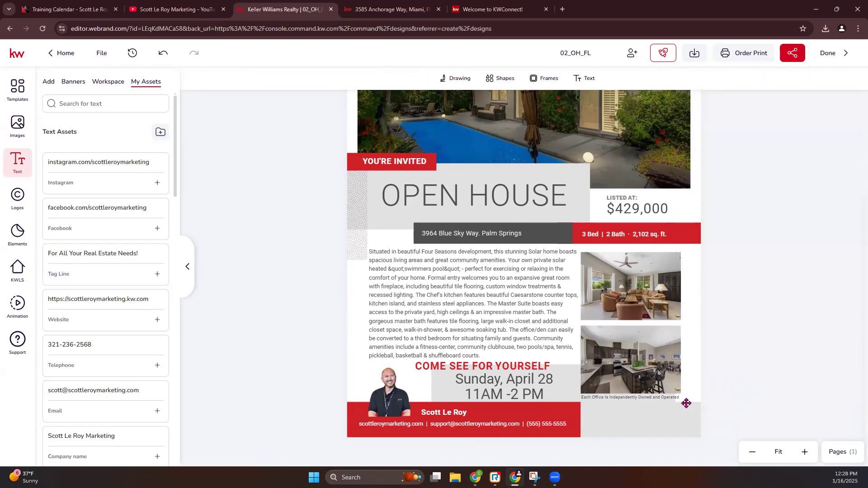
Move the office disclaimer up under the Winter Park logo and set it to 6 pt
left_click_drag(659, 402, 416, 172)
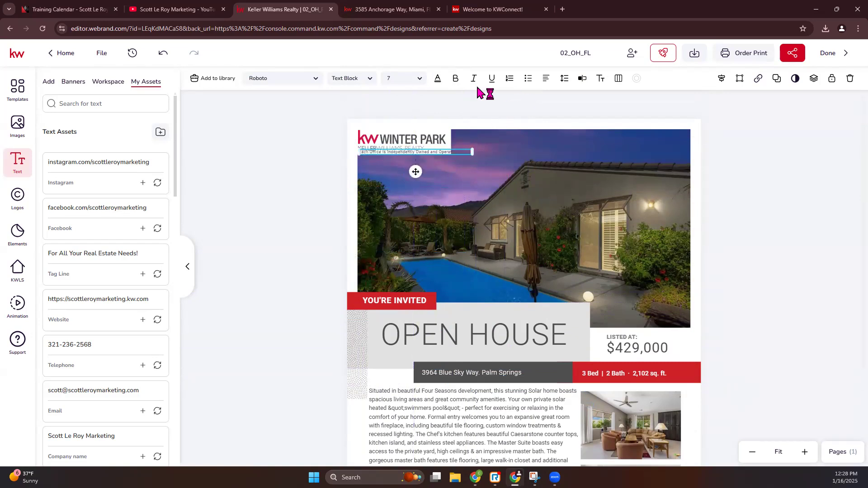
left_click(421, 80)
left_click_drag(395, 78, 376, 83)
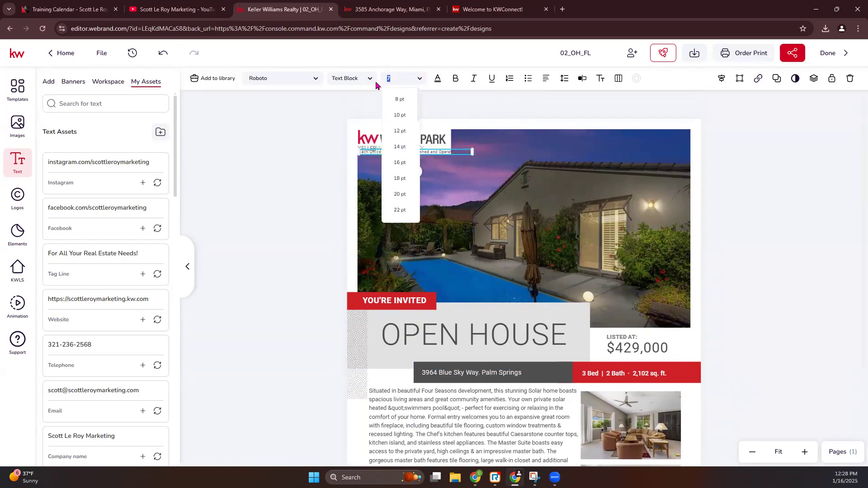
type("6")
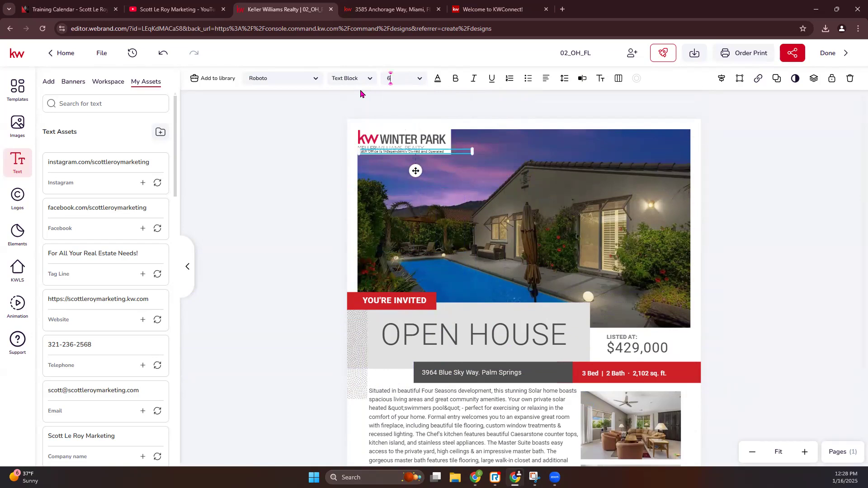
Nudge the Winter Park logo slightly upward
left_click(394, 141)
mouse_move(399, 139)
left_mouse_down()
mouse_move(360, 128)
mouse_move(391, 137)
left_mouse_up()
left_click(715, 230)
scroll(698, 256, "down", 2)
scroll(698, 256, "down", 1)
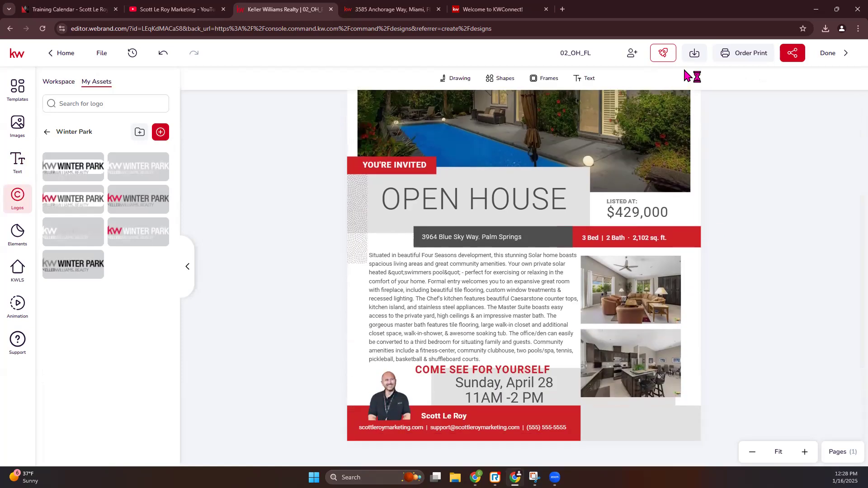
scroll(592, 271, "up", 2)
scroll(592, 271, "up", 1)
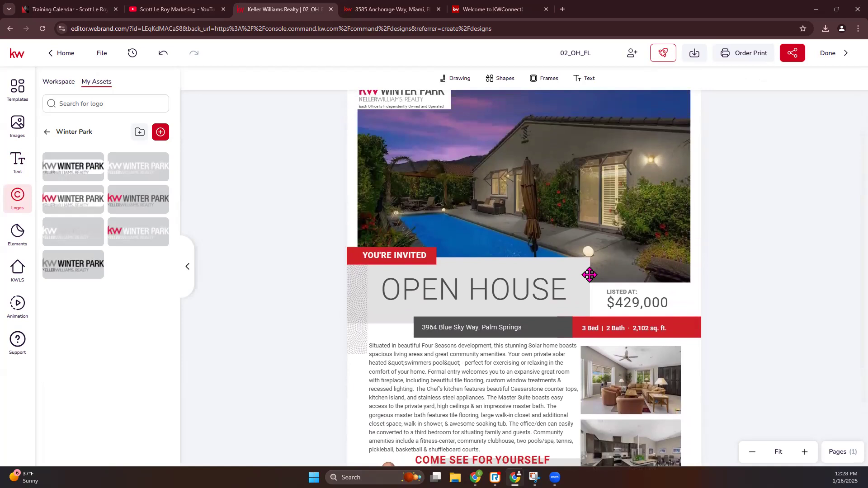
left_click(355, 257)
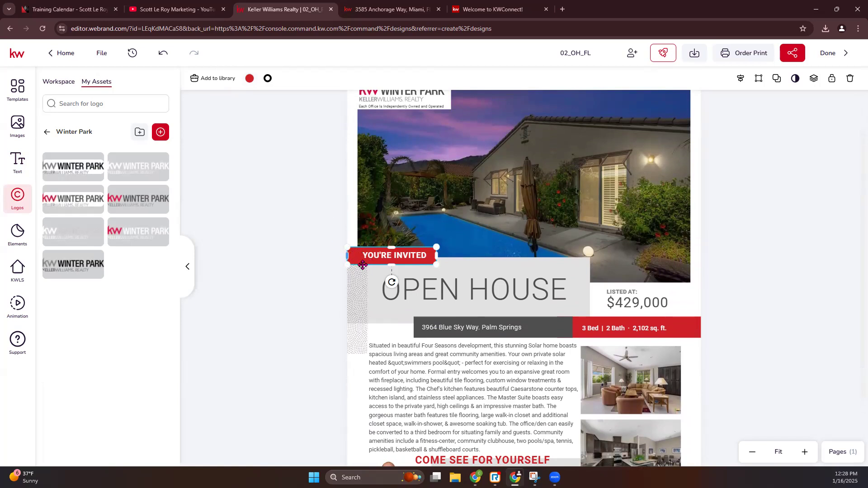
Make the YOU'RE INVITED banner and Bed/Bath bar pink using the Library Colors pink palette
left_click(250, 78)
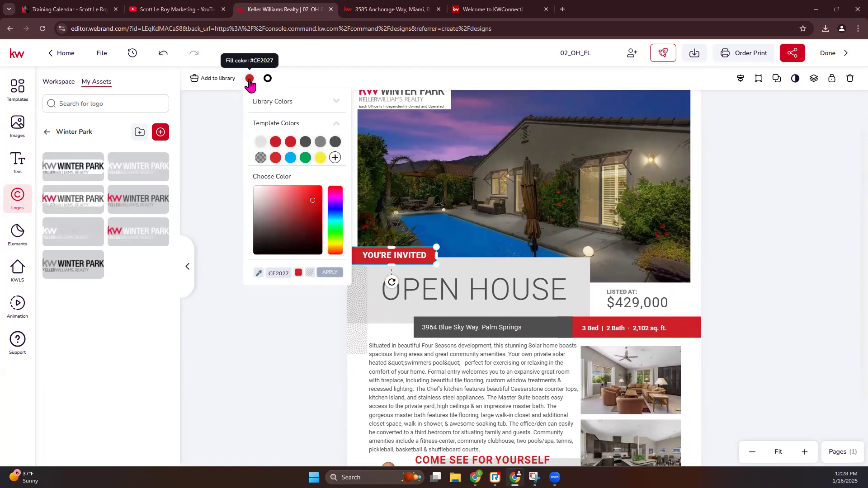
left_click(338, 102)
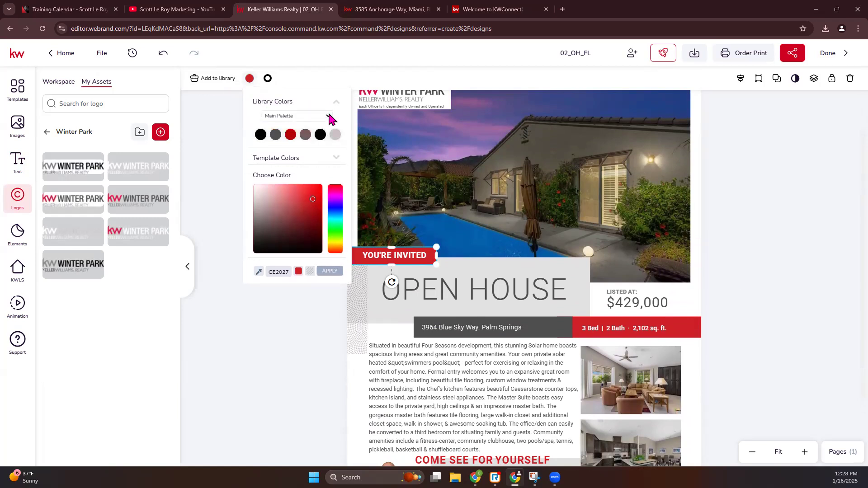
left_click(328, 116)
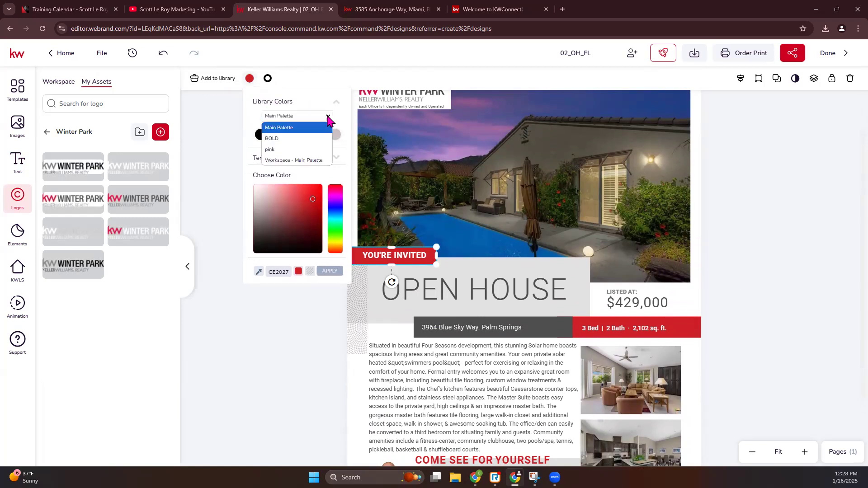
left_click(299, 150)
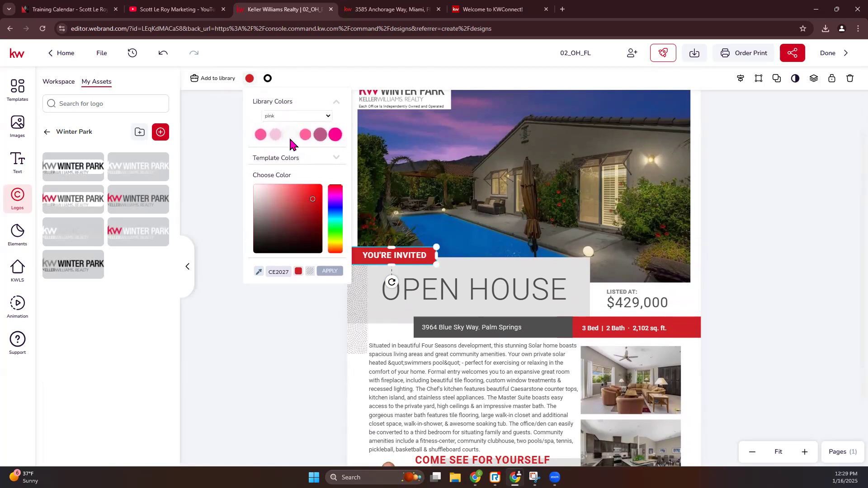
left_click(261, 135)
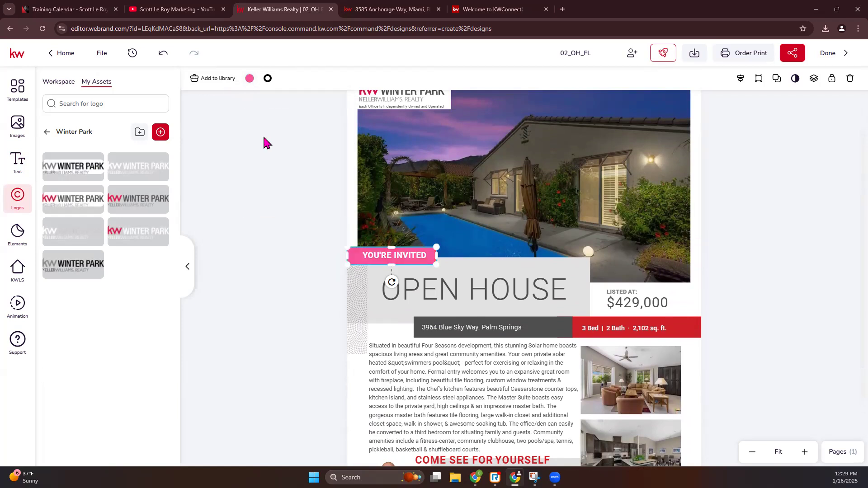
left_click(690, 324)
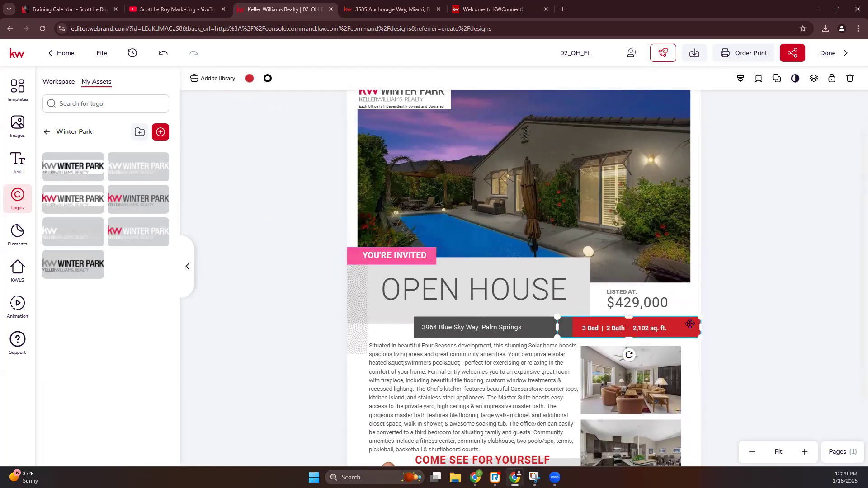
left_click(250, 78)
left_click(306, 134)
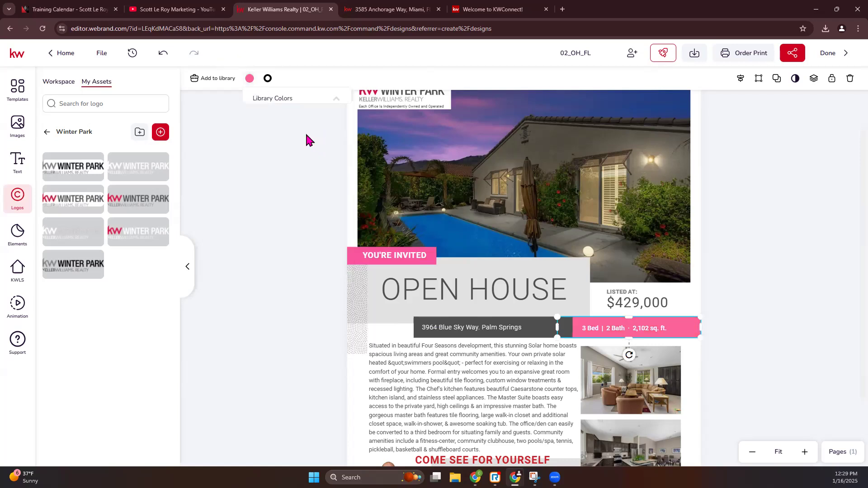
Recolour the grey bar behind the address mauve
scroll(535, 231, "down", 2)
left_click(542, 231)
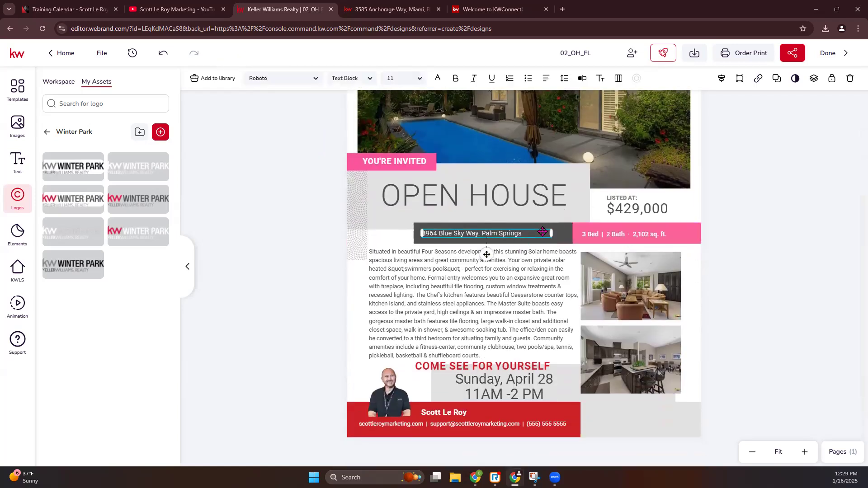
left_click(560, 227)
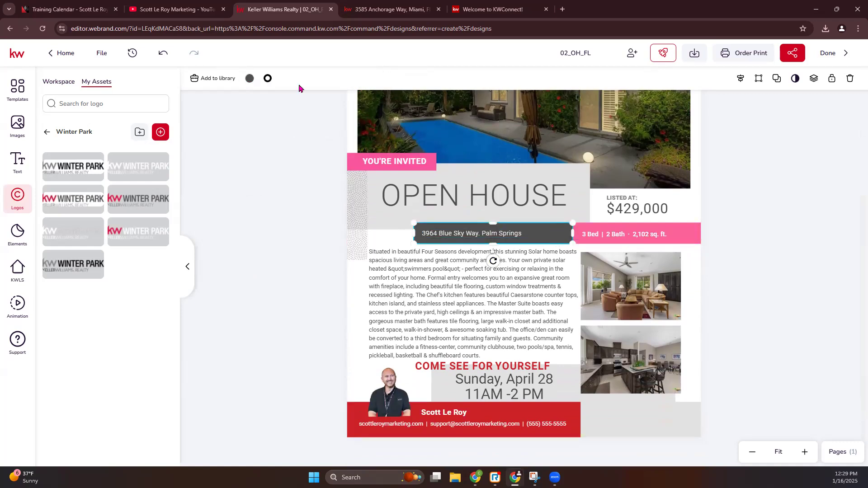
left_click(250, 78)
left_click(276, 135)
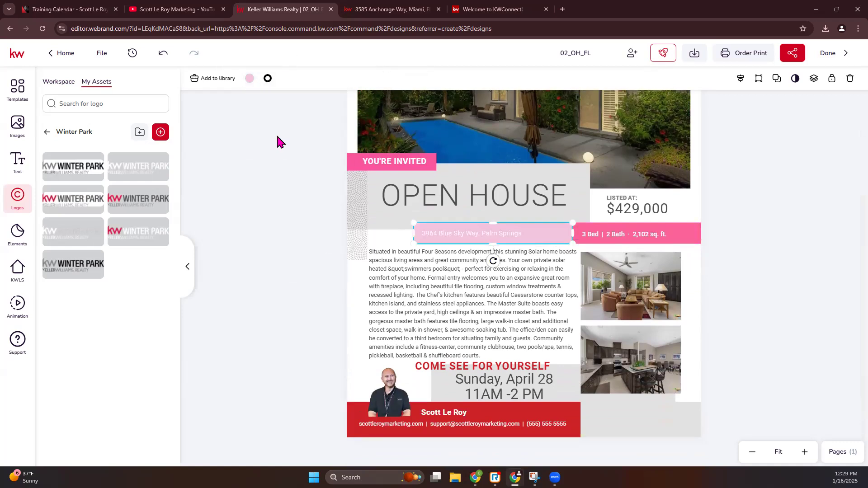
left_click(250, 78)
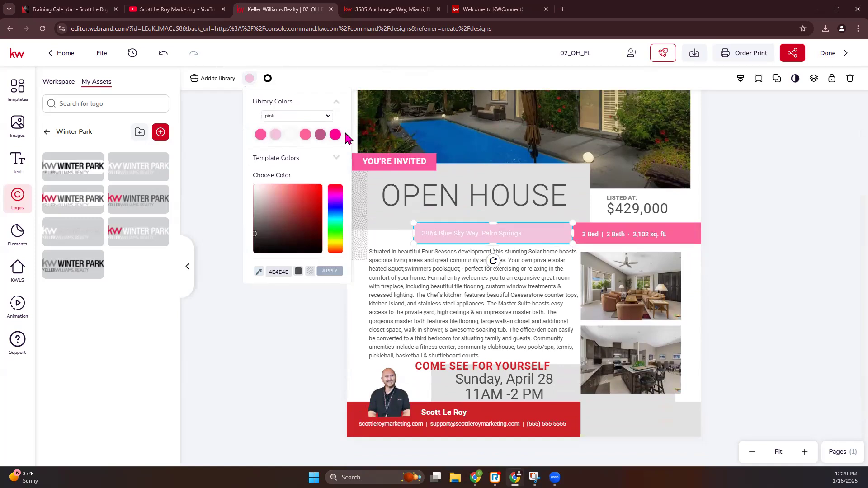
left_click(321, 134)
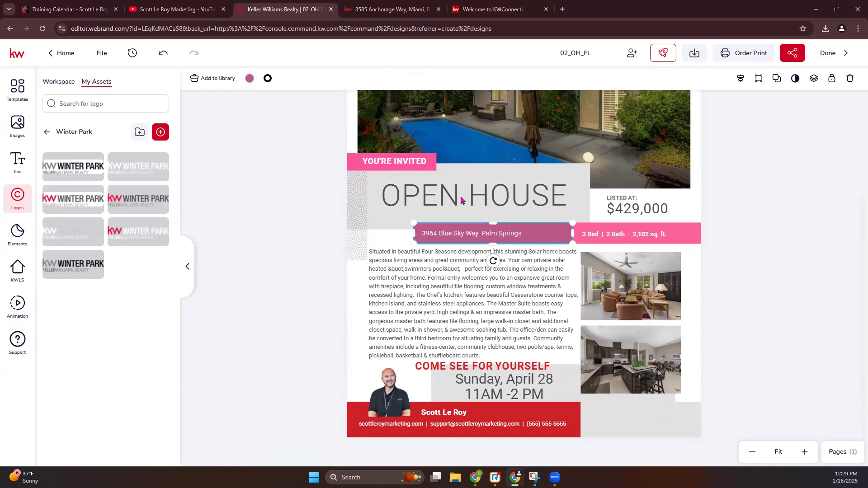
Recolour the red contact bar behind the agent name a darker mauve
left_click(488, 411)
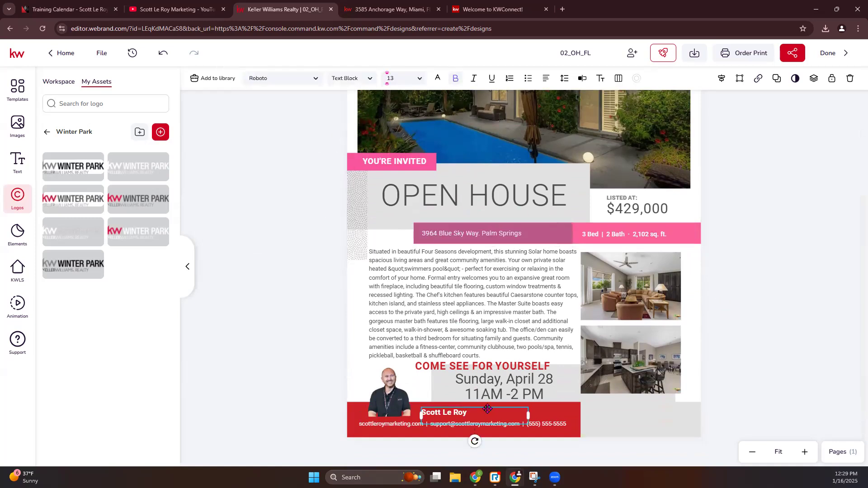
left_click(361, 408)
left_click(250, 79)
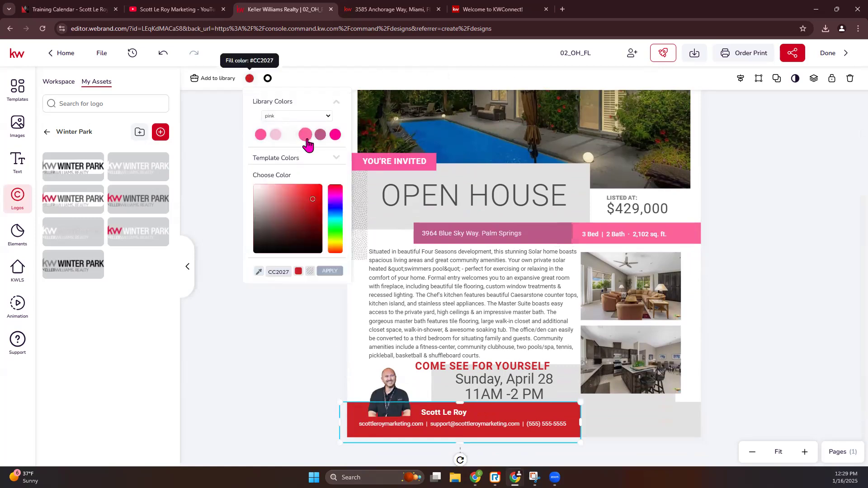
left_click(306, 138)
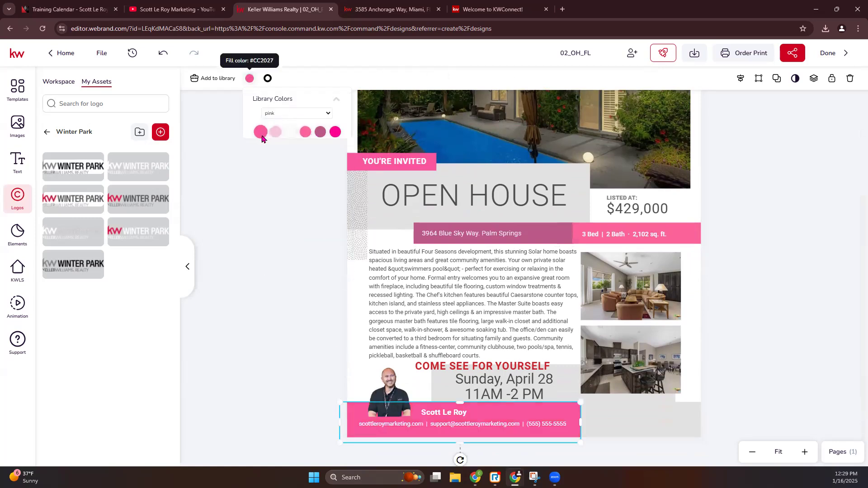
left_click(250, 79)
left_click(319, 136)
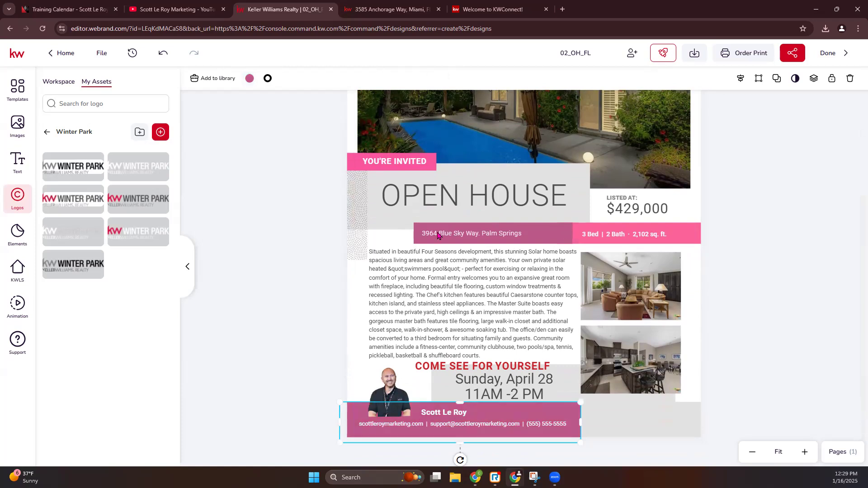
left_click(468, 193)
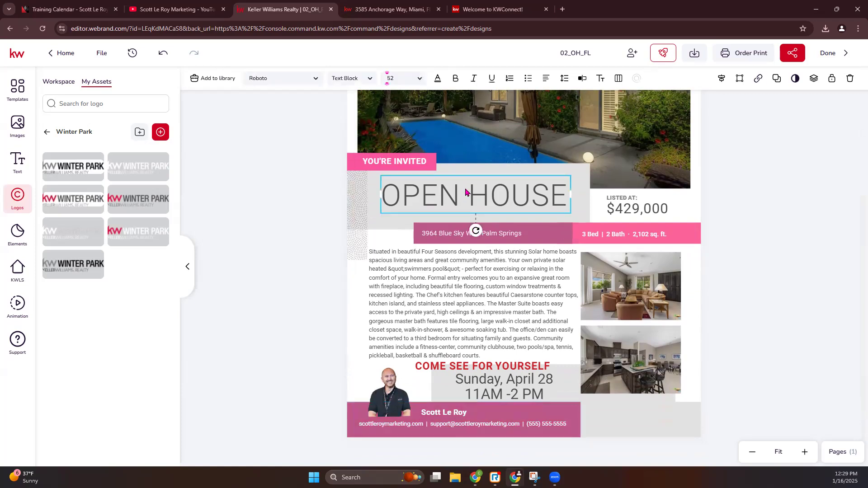
Set the OPEN HOUSE heading in Dancing Script with a magenta text colour
left_click(315, 80)
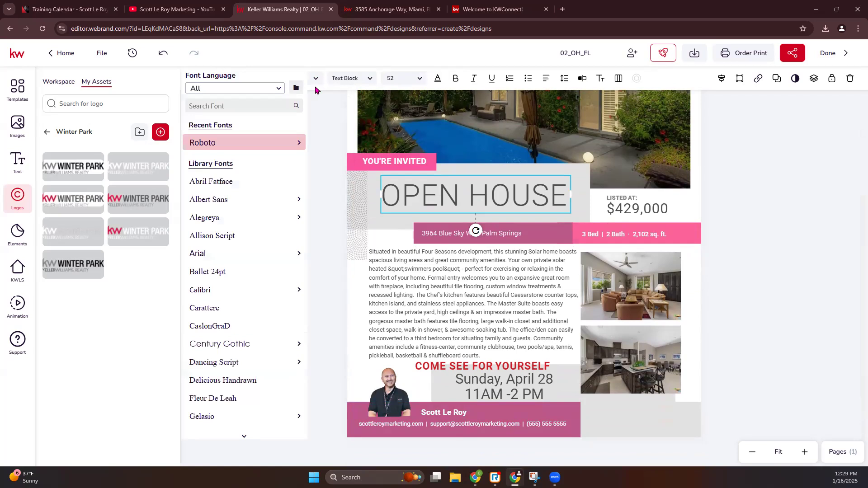
left_click(235, 363)
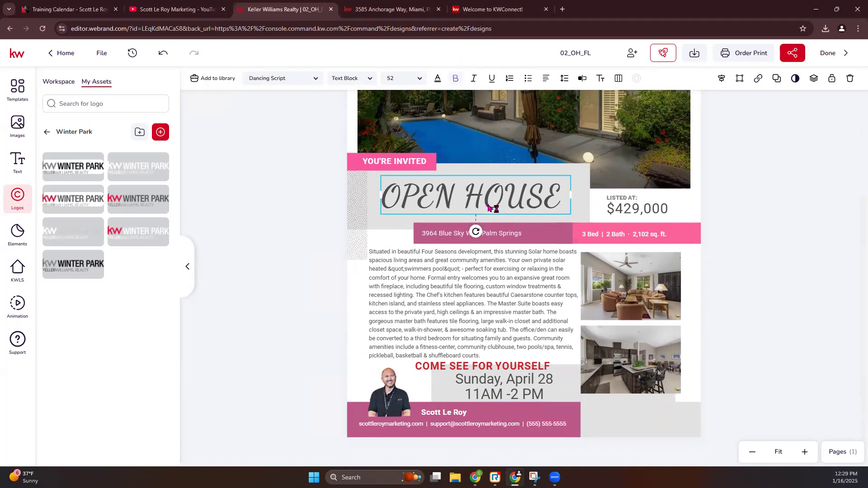
left_click(439, 80)
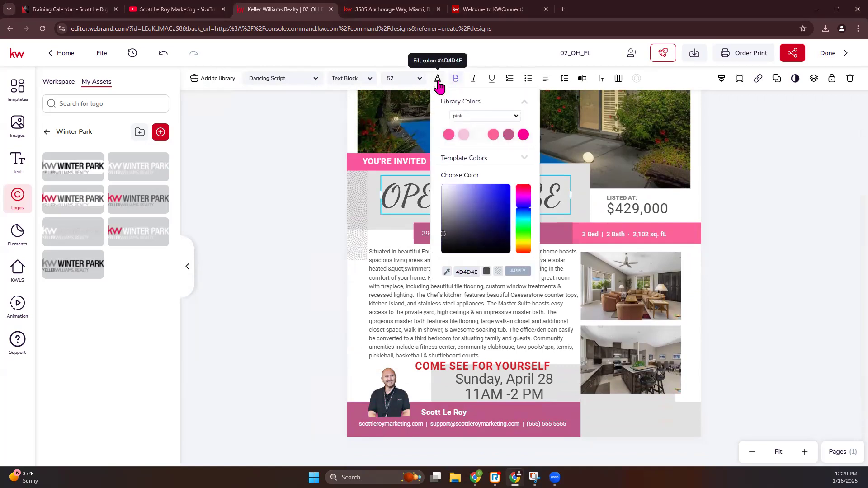
left_click(524, 135)
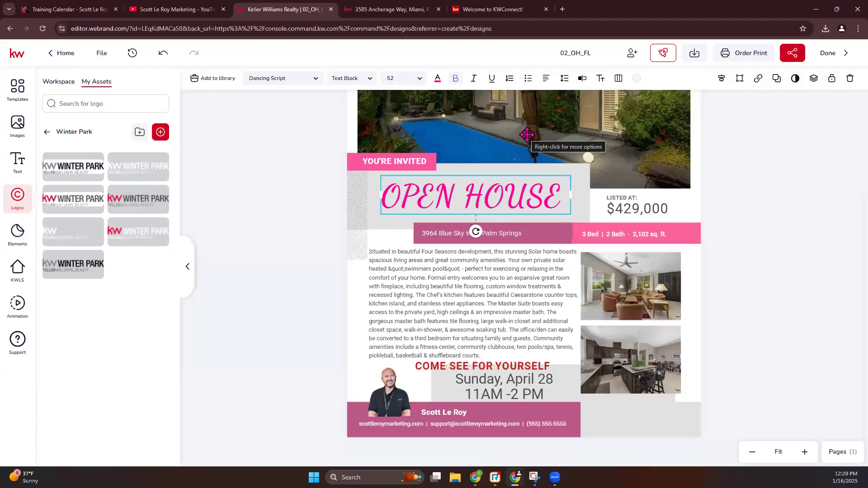
Lower the dotted decoration slightly and turn the COME SEE FOR YOURSELF heading pink
left_click(356, 204)
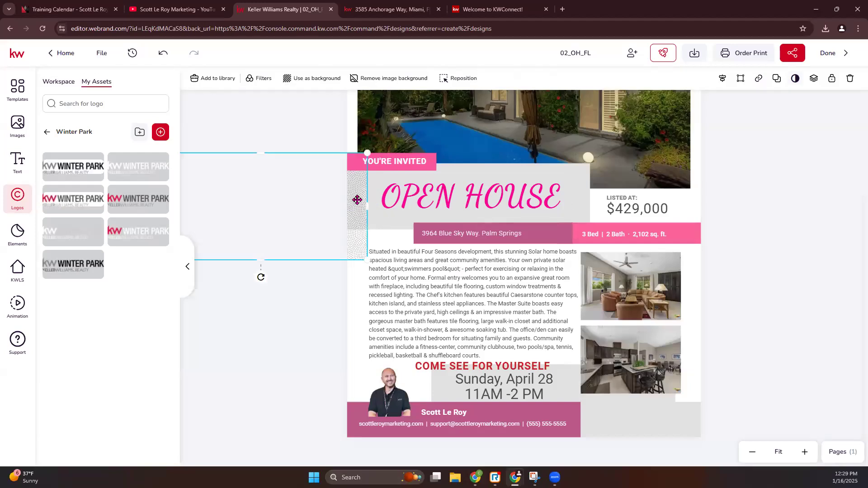
left_click_drag(357, 200, 357, 221)
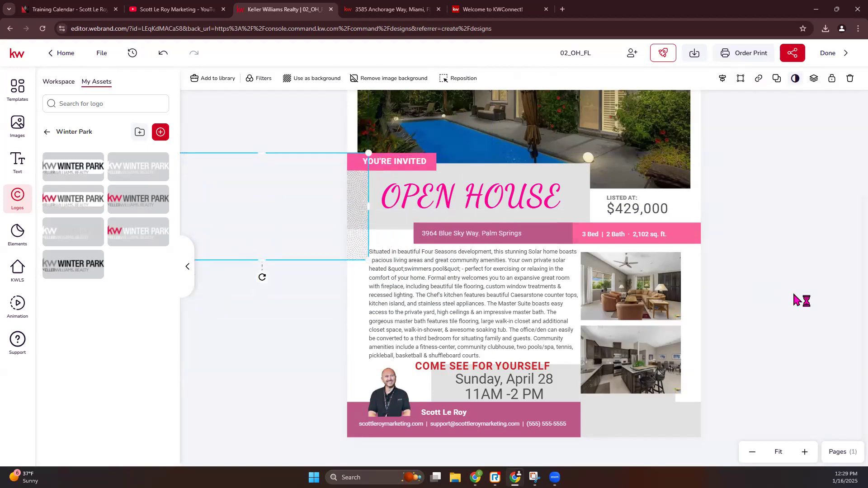
left_click(512, 369)
left_click(437, 79)
left_click(445, 138)
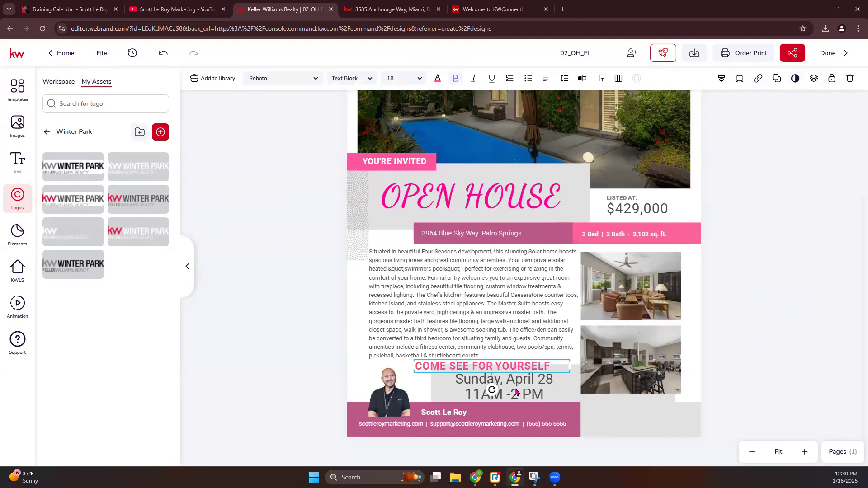
scroll(617, 383, "up", 3)
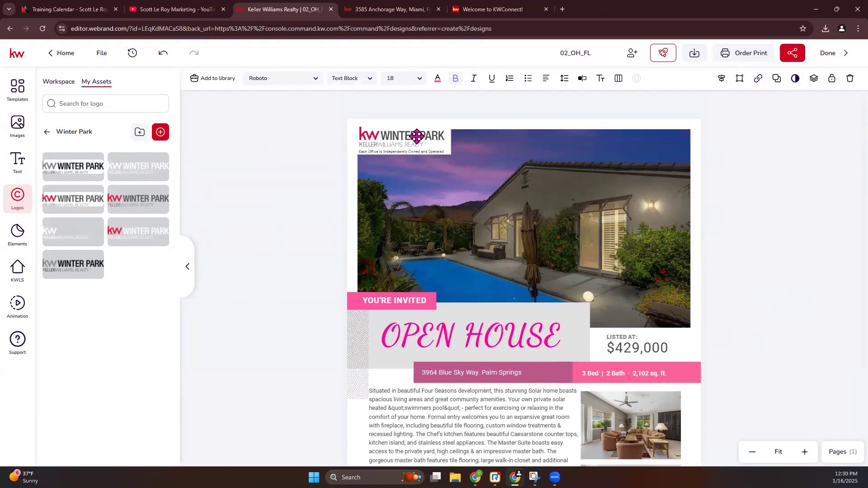
Replace the Winter Park logo with the last Keller Williams logo variant in the Logos panel
left_click(416, 136)
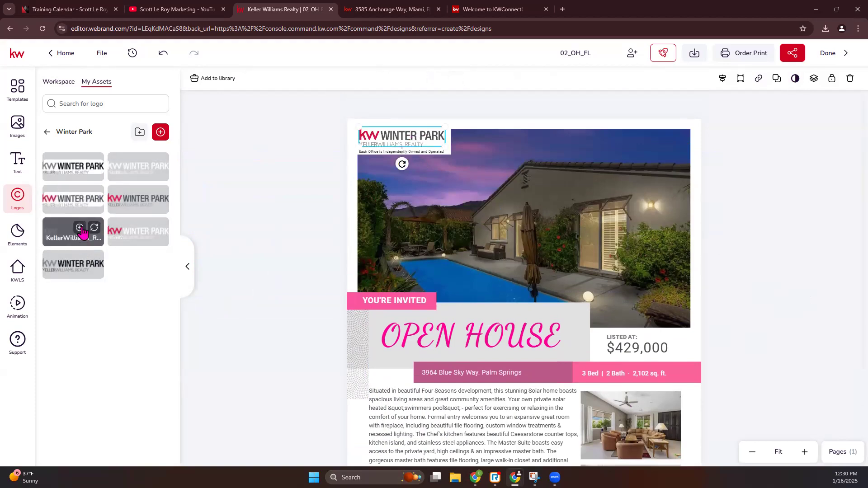
mouse_move(85, 270)
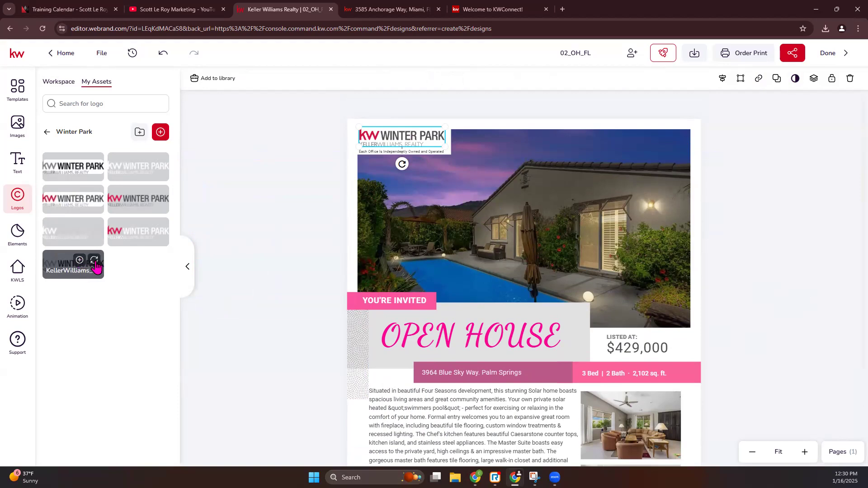
left_click(94, 260)
left_click(723, 239)
scroll(723, 243, "down", 3)
scroll(723, 243, "up", 3)
scroll(692, 202, "down", 3)
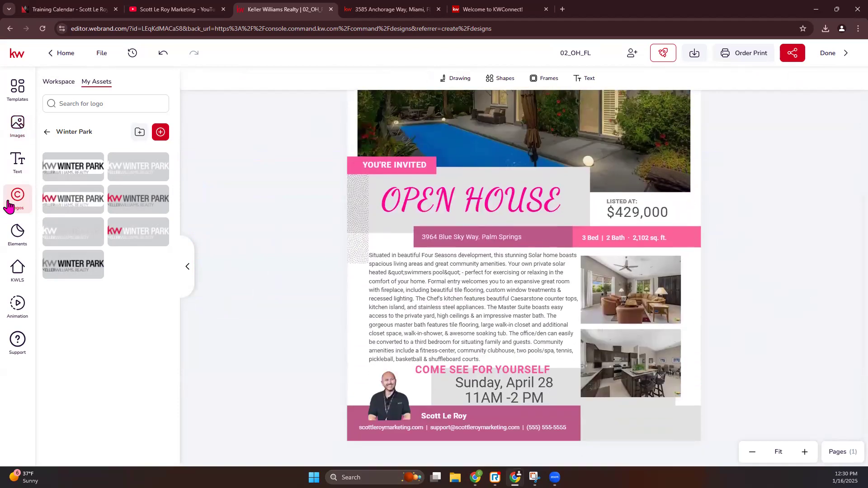
left_click(17, 124)
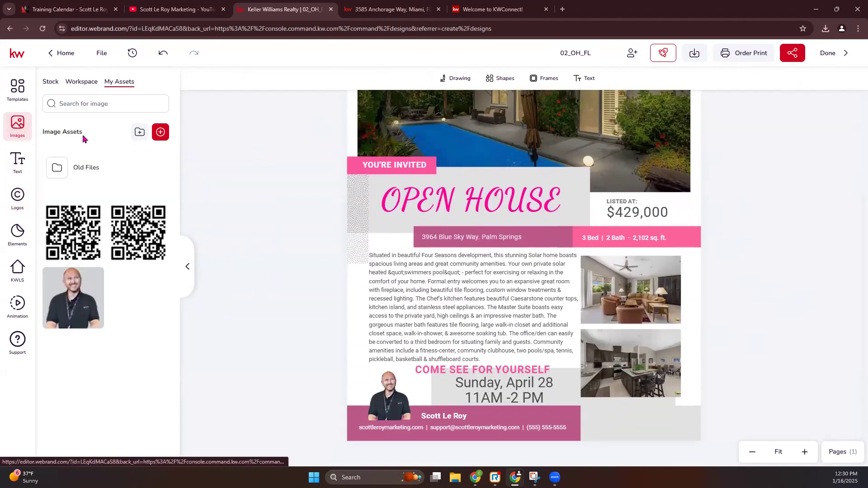
Add a QR code from My Assets, shrink it into the bottom-right corner, and nudge the photos up
left_click(80, 241)
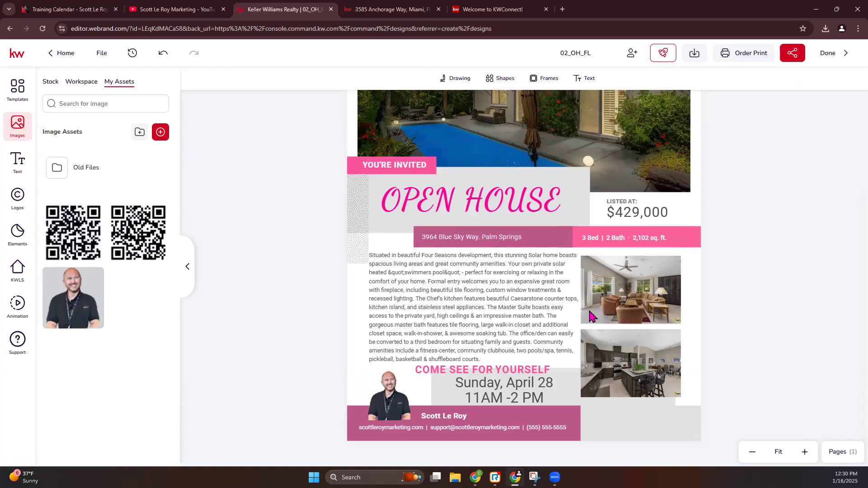
left_click_drag(482, 198, 542, 281)
left_click_drag(439, 149, 652, 408)
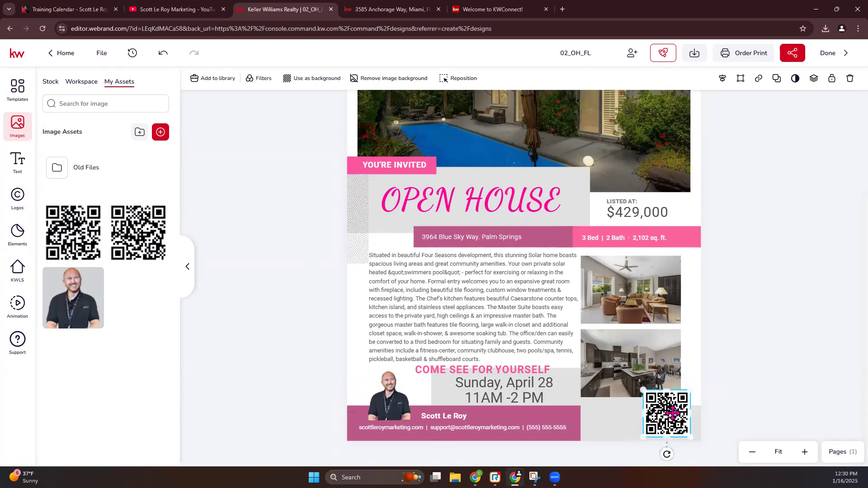
left_click_drag(621, 299, 622, 294)
left_click_drag(634, 369, 645, 356)
mouse_move(669, 412)
left_mouse_down()
mouse_move(614, 414)
mouse_move(676, 411)
left_mouse_up()
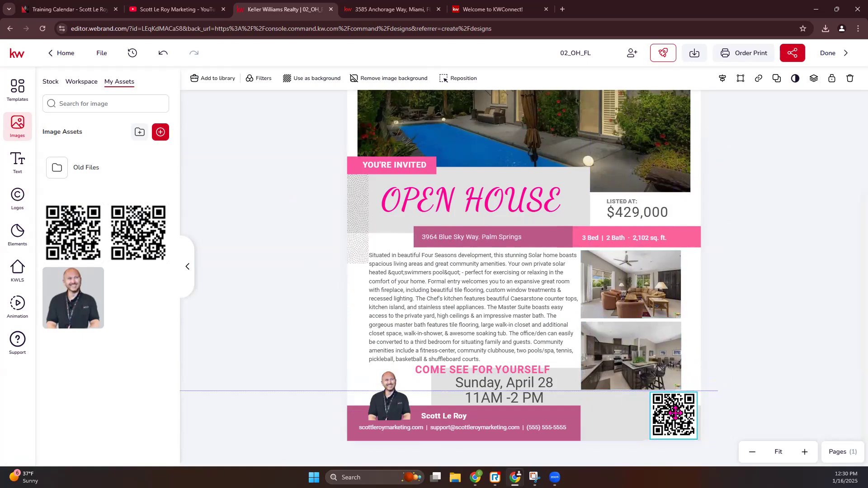
Stretch the contact bar right to meet the QR code and delete the grey block
left_click(579, 421)
left_click_drag(581, 426, 651, 425)
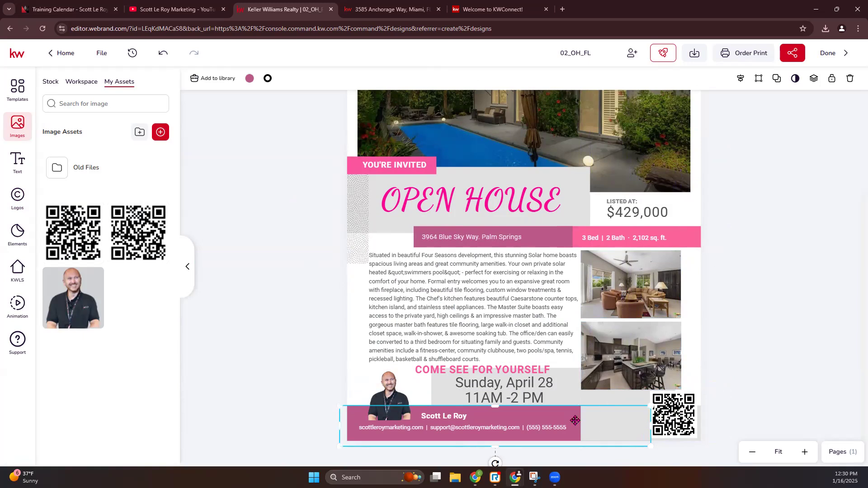
mouse_move(356, 415)
left_mouse_down()
mouse_move(379, 417)
mouse_move(353, 415)
left_mouse_up()
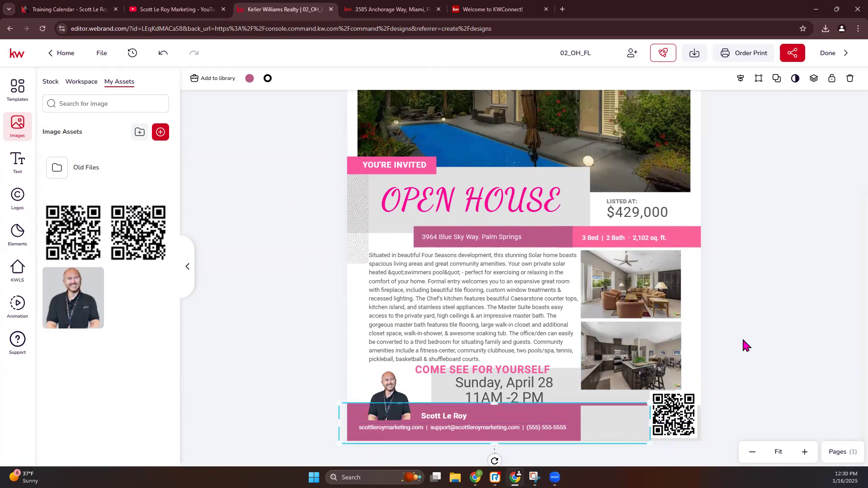
left_click(632, 433)
key("Delete")
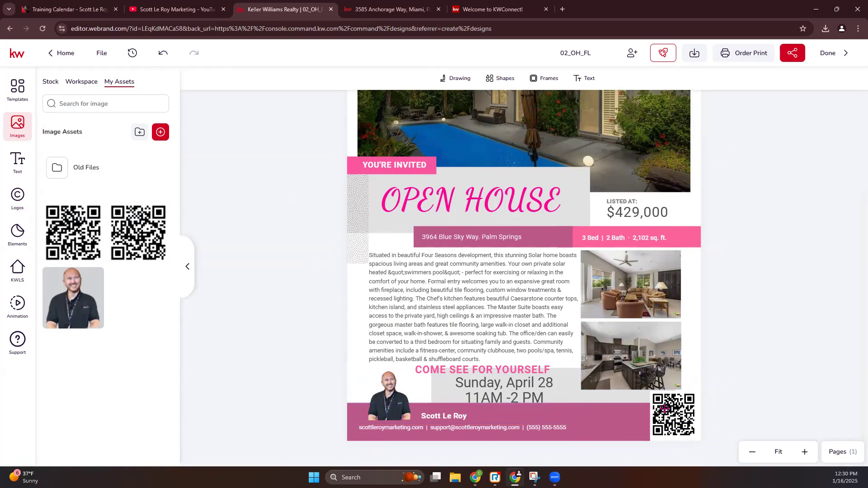
Download all pages of the flier as PDF Standard, saved as 02_OH_FL.pdf
scroll(620, 422, "up", 3)
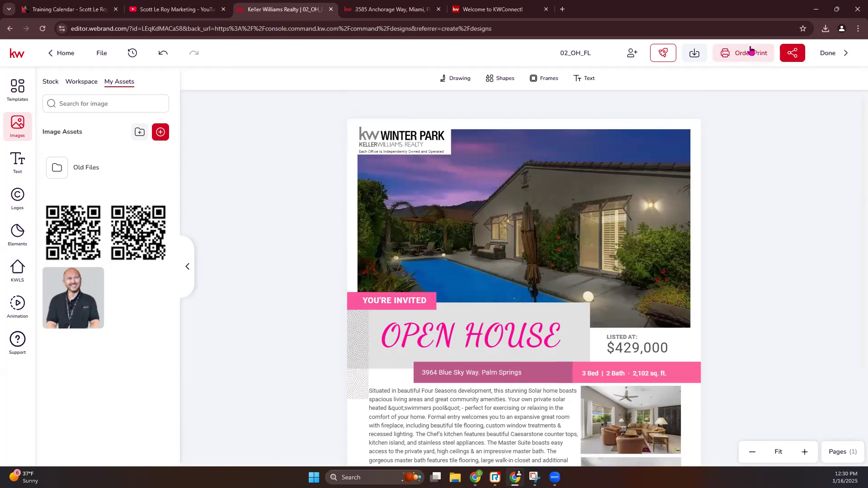
left_click(695, 55)
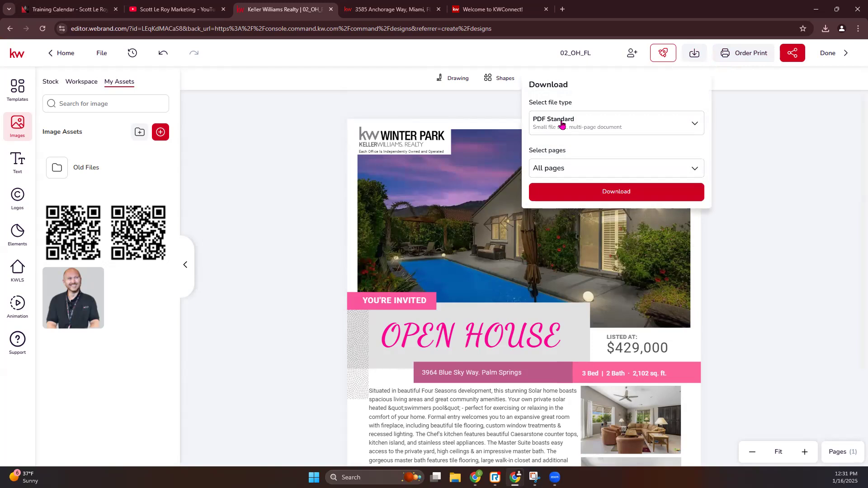
left_click(562, 124)
left_click(569, 228)
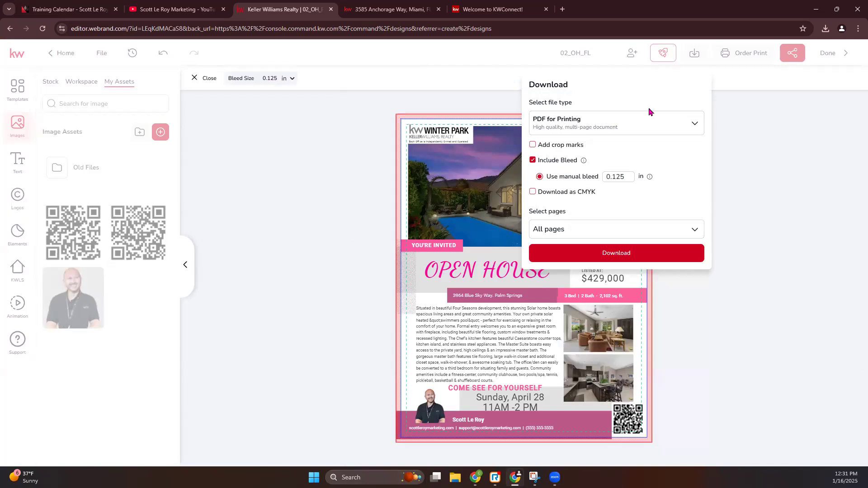
left_click(655, 128)
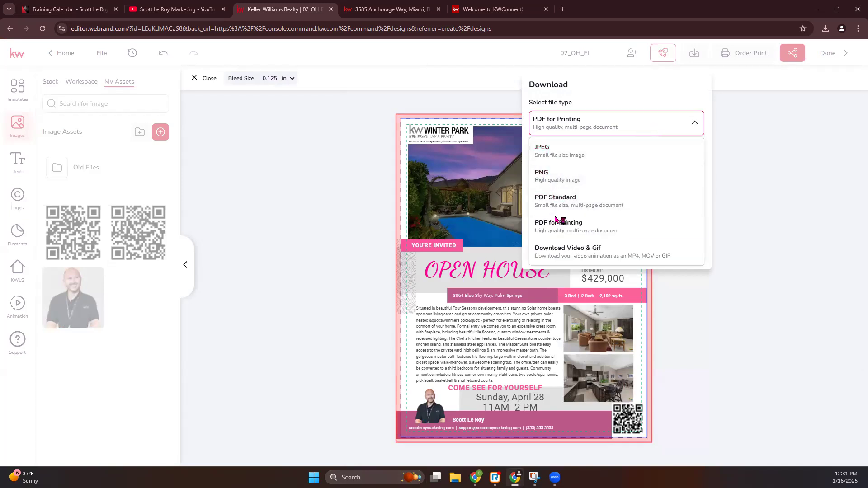
left_click(568, 204)
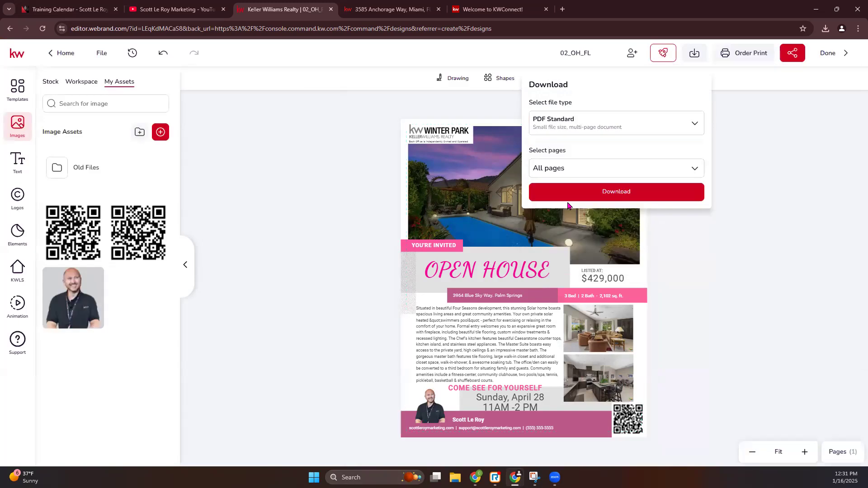
left_click(630, 195)
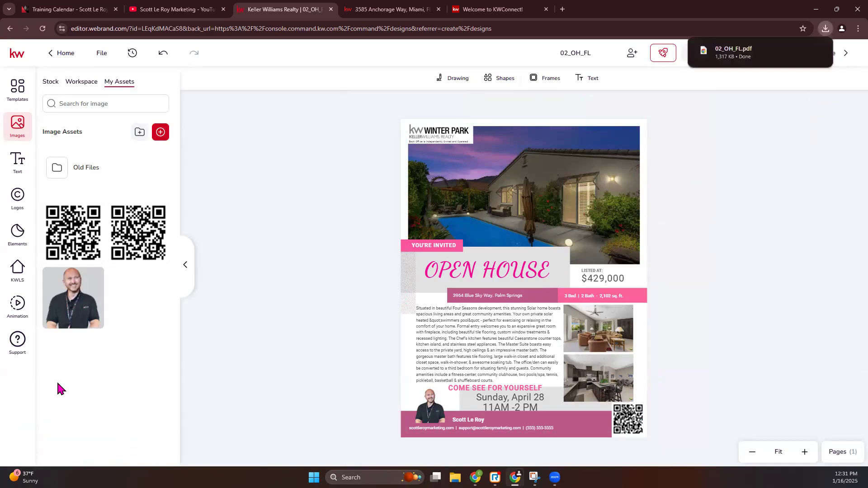
Open 02_OH_FL.pdf from Chrome's downloads, scroll through it, and return to the webrand editor tab
left_click(768, 61)
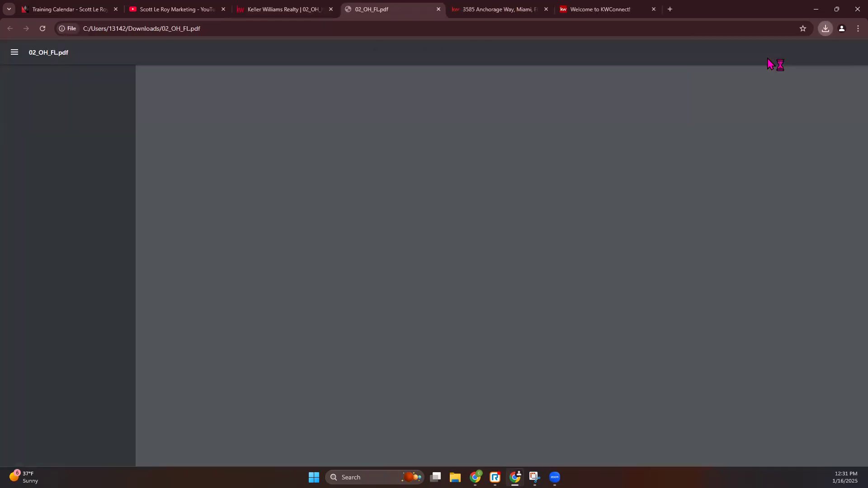
scroll(562, 190, "down", 2)
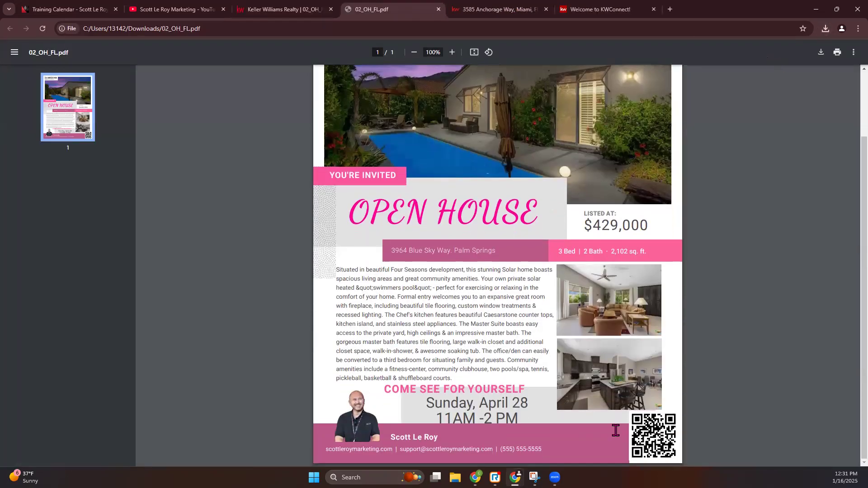
scroll(610, 261, "up", 2)
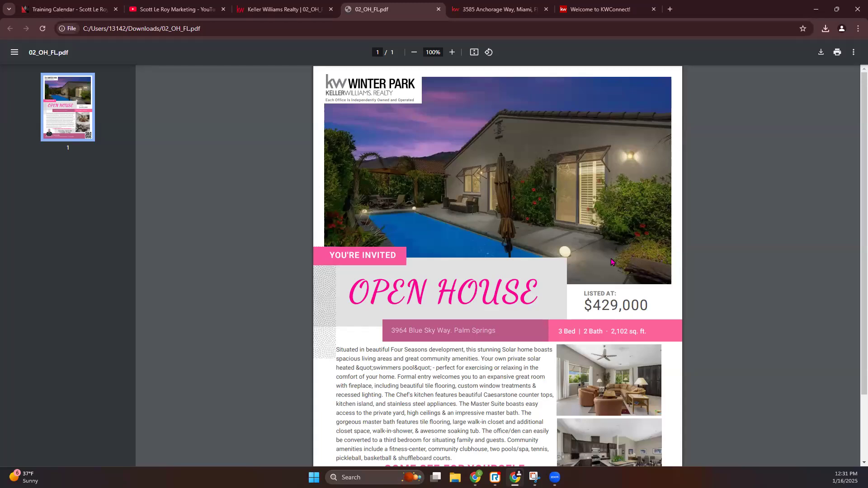
scroll(656, 256, "down", 3)
scroll(655, 258, "up", 3)
left_click(337, 7)
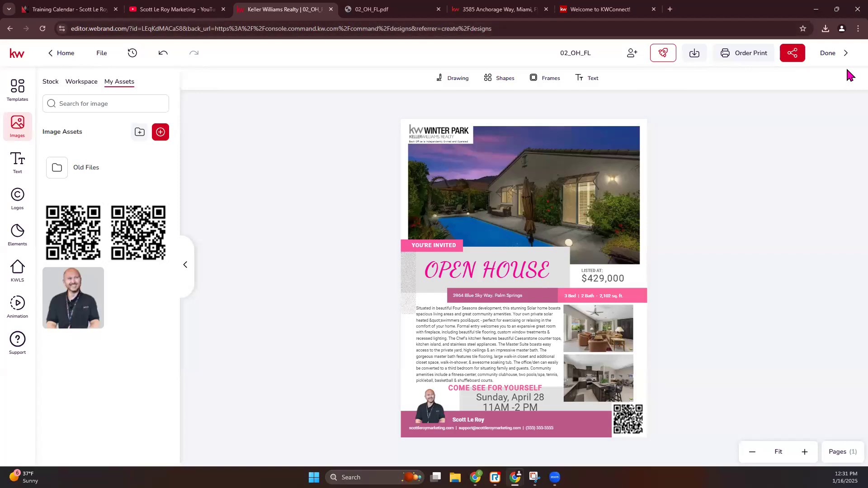
Exit the editor with Done and start a new Print design via Create Design
left_click(837, 54)
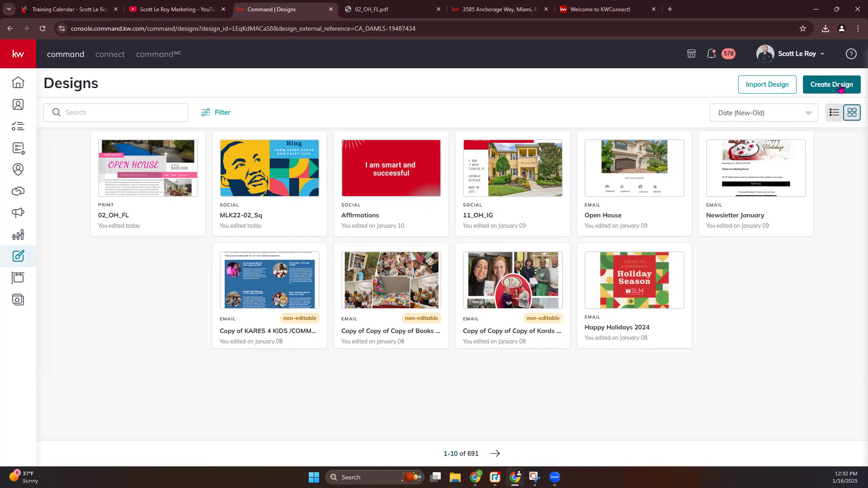
left_click(840, 88)
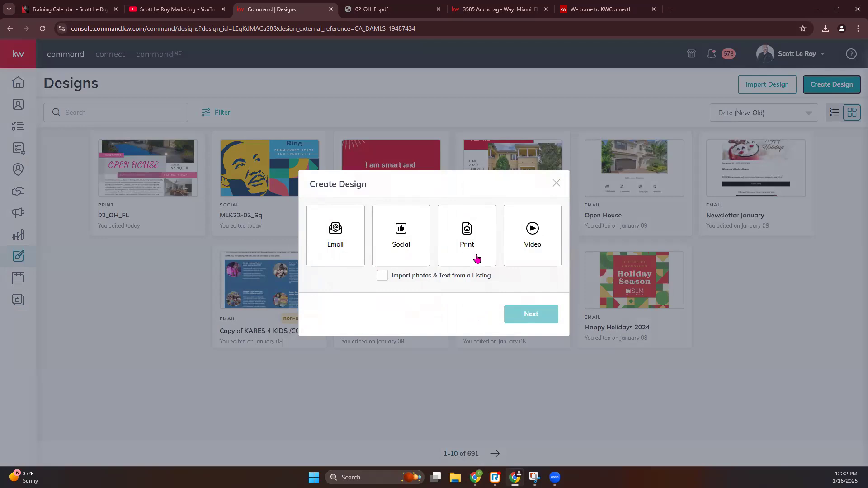
left_click(471, 241)
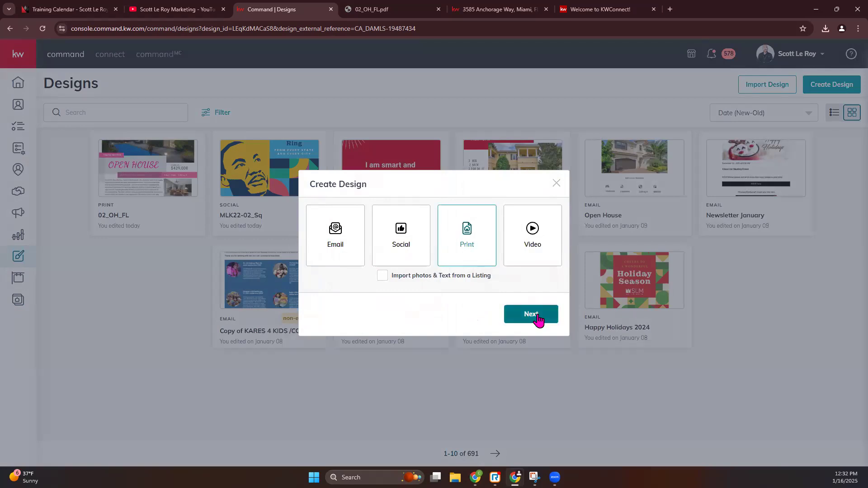
left_click(539, 318)
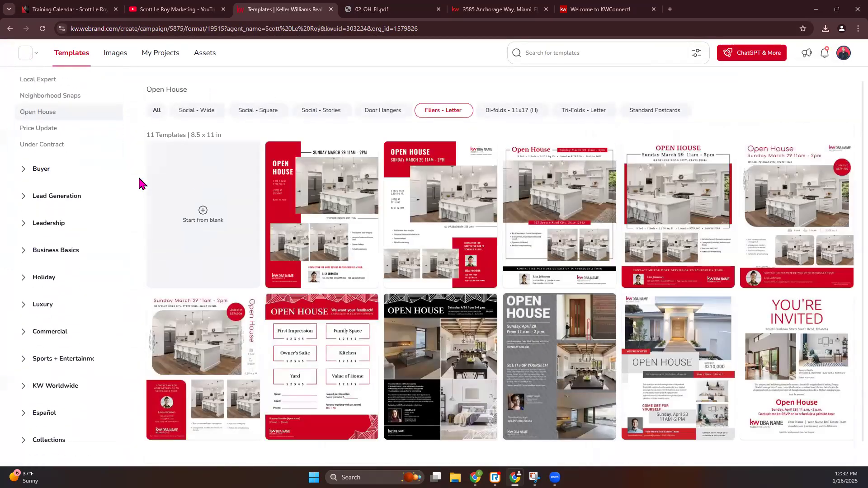
Collapse and re-expand Listings, then view the Listing Presentation templates
scroll(68, 163, "up", 5)
left_click(19, 204)
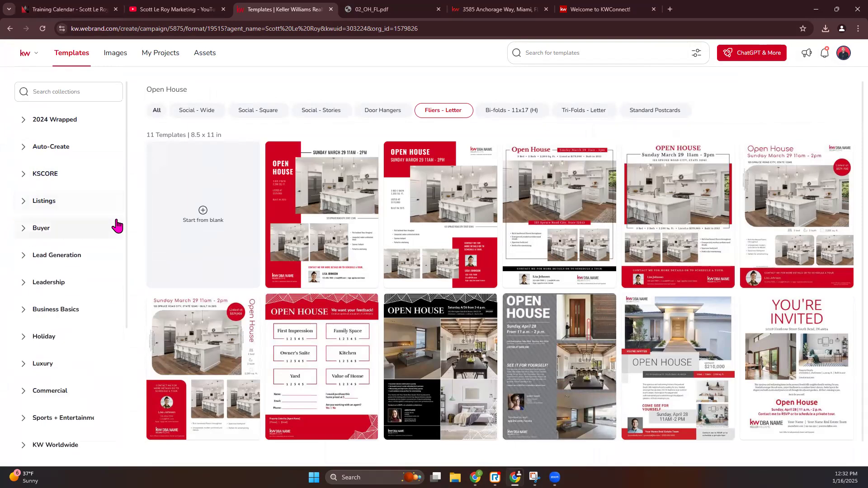
left_click(23, 202)
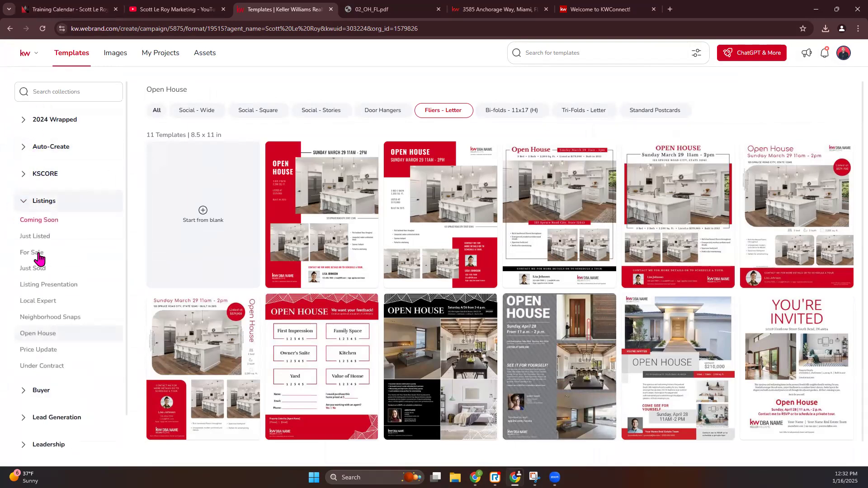
left_click(47, 286)
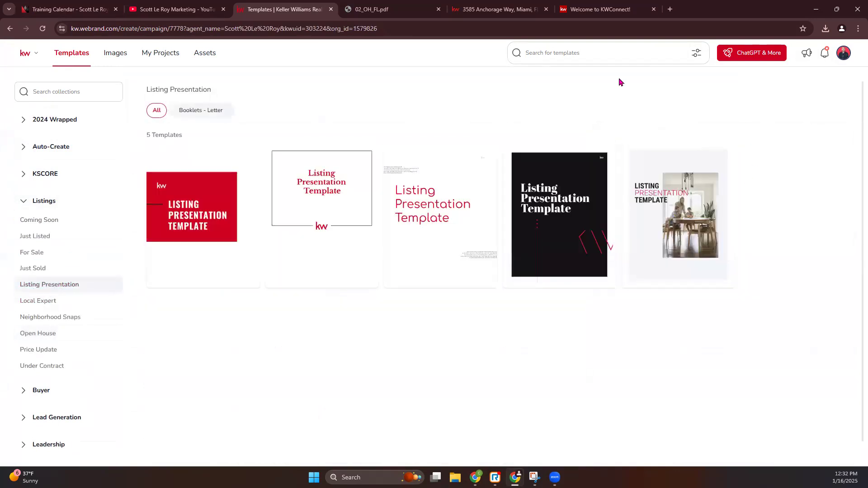
mouse_move(569, 213)
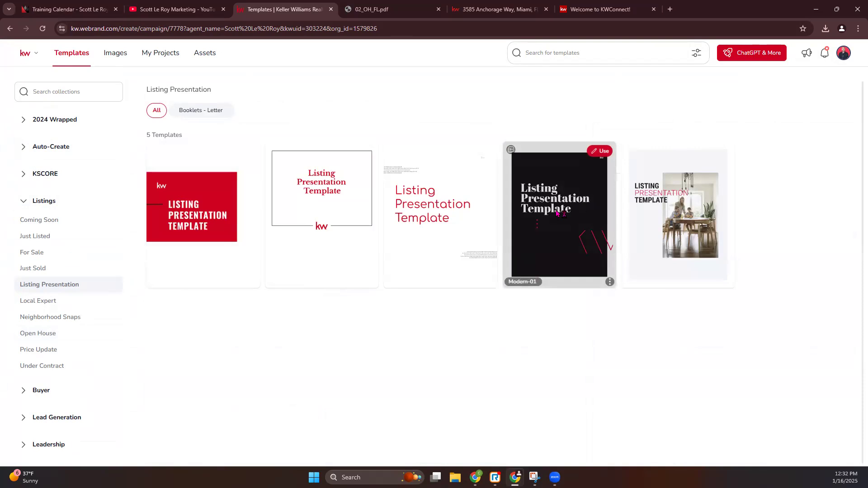
Show the Buyer Presentation collection of 'Your Guide to Homeownership' booklet templates
left_click(25, 393)
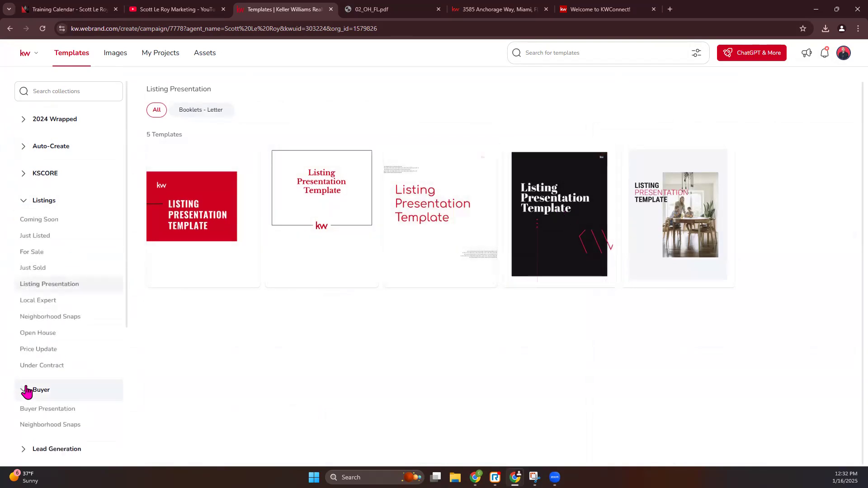
left_click(40, 409)
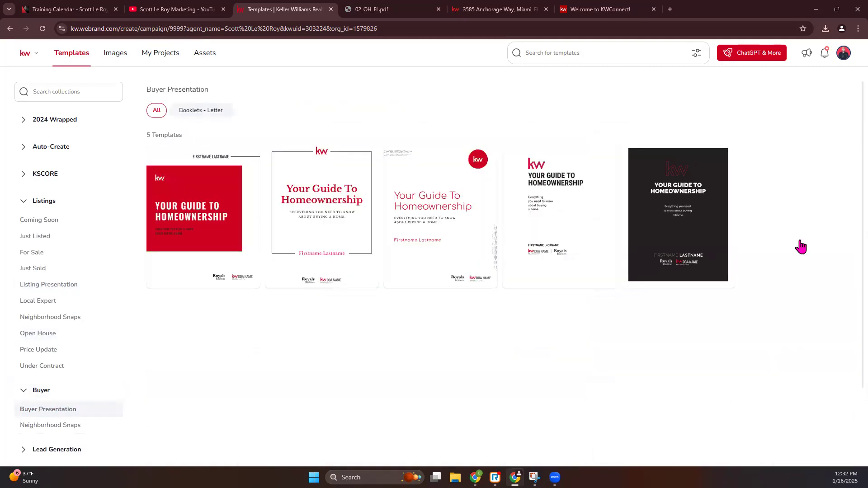
mouse_move(446, 203)
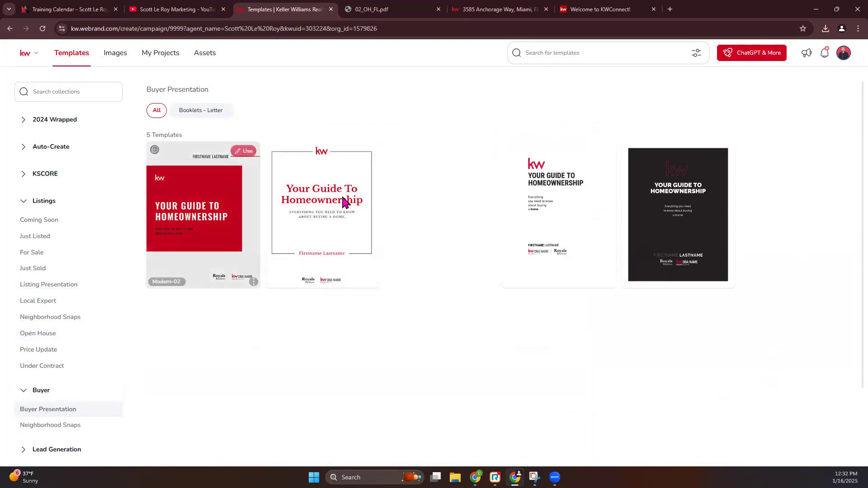
Collapse the Buyer collection and return to the Listing Presentation templates
left_click(22, 392)
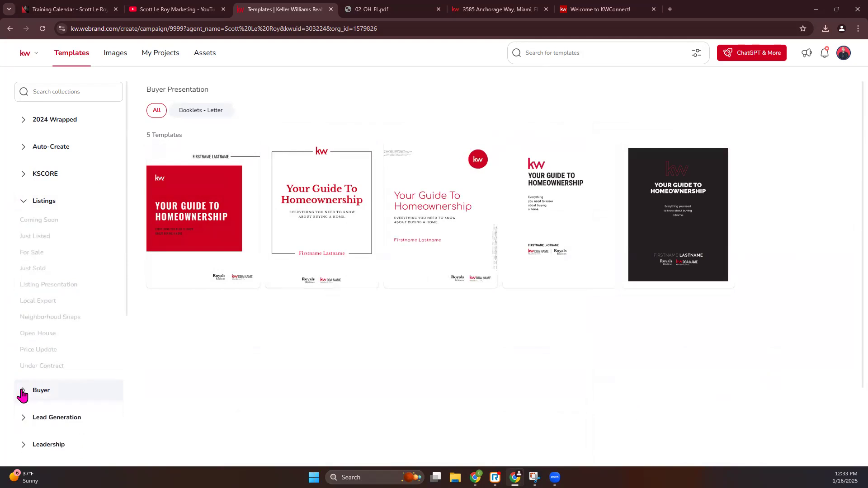
left_click(45, 291)
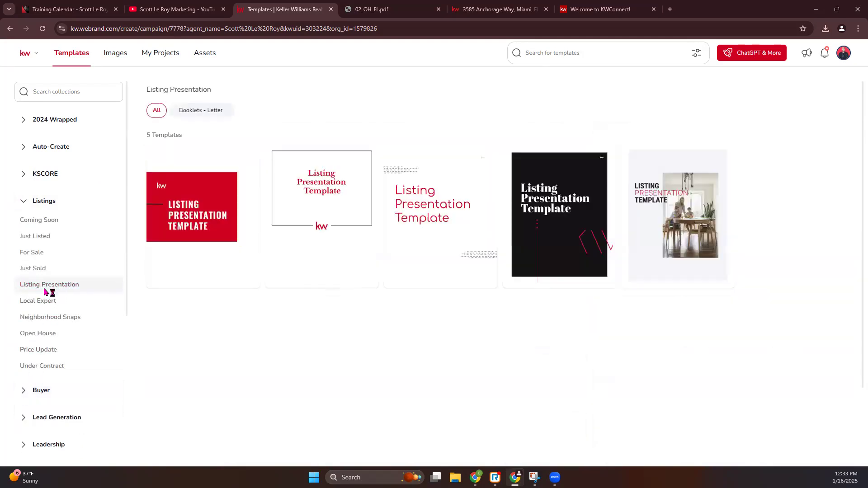
mouse_move(690, 227)
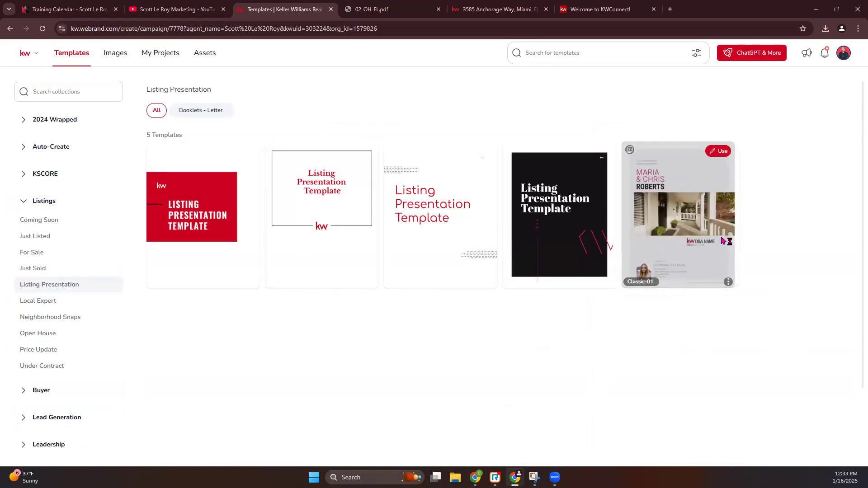
mouse_move(181, 208)
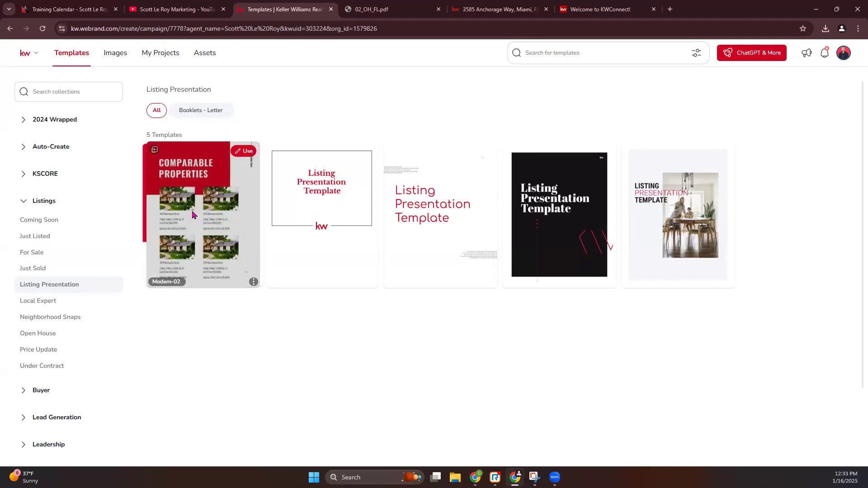
Check the letter-size Open House fliers, then start a design from Listing Presentation's Modern-02 template
left_click(38, 337)
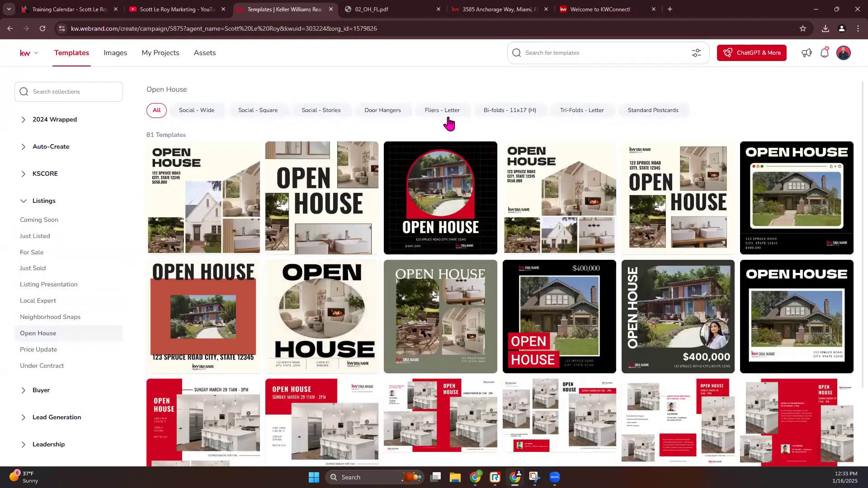
left_click(447, 112)
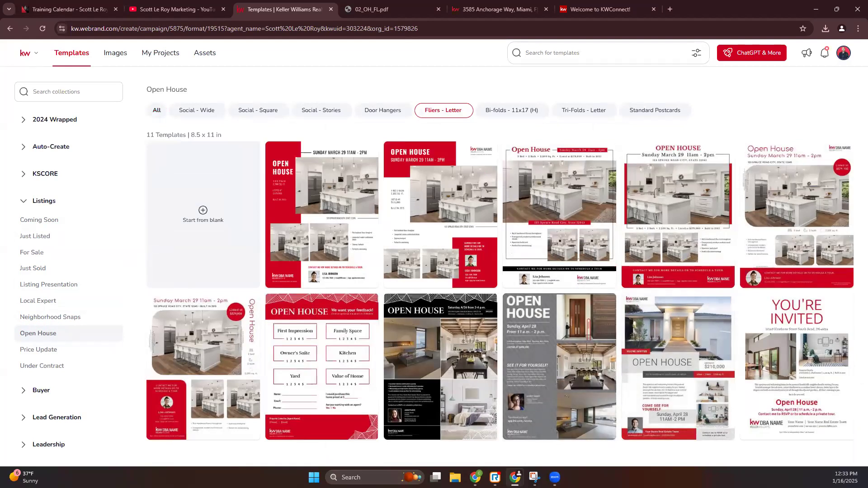
left_click(44, 289)
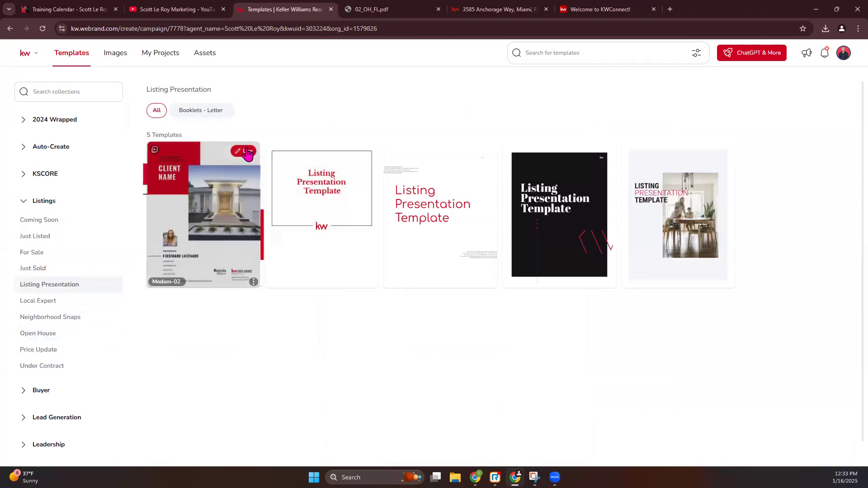
left_click(247, 152)
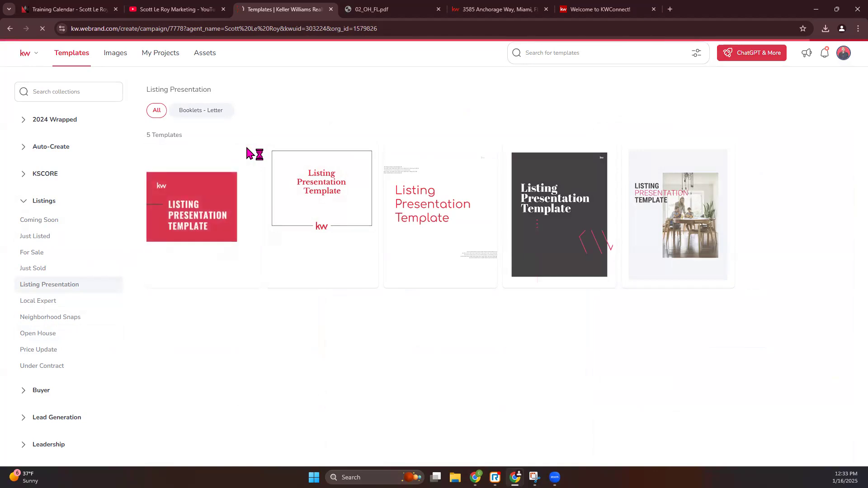
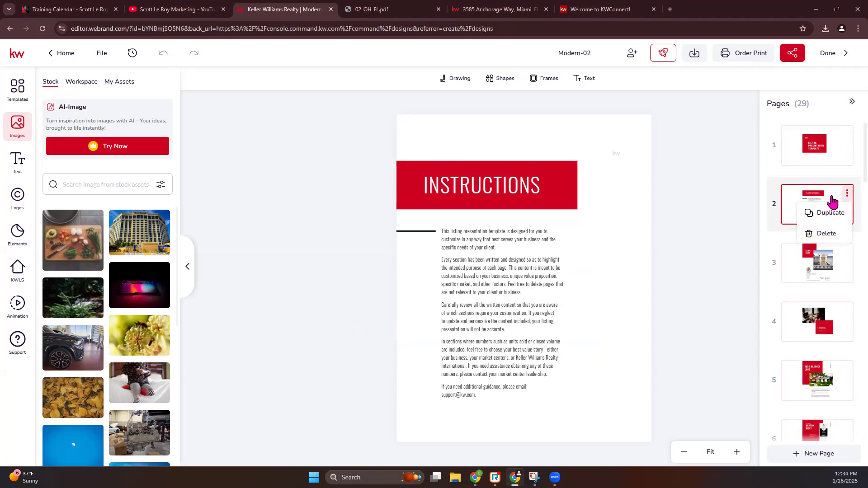
Delete the Instructions page, then check the cover and Client Name pages
left_click(816, 233)
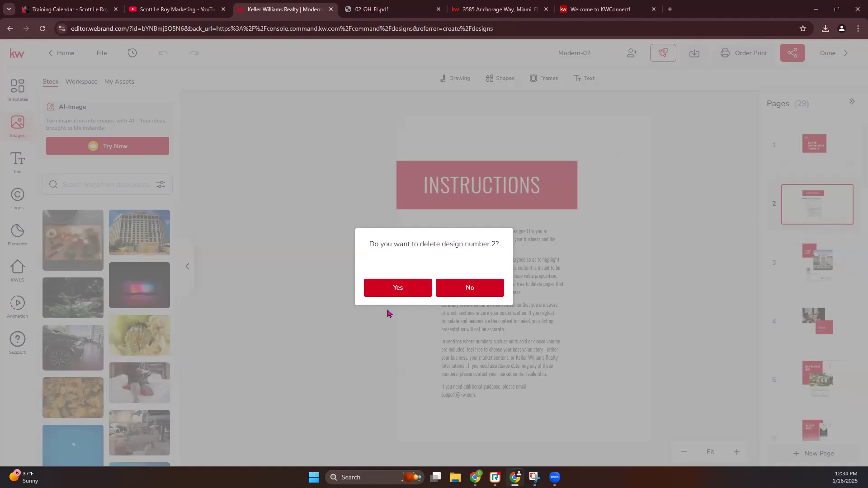
left_click(409, 292)
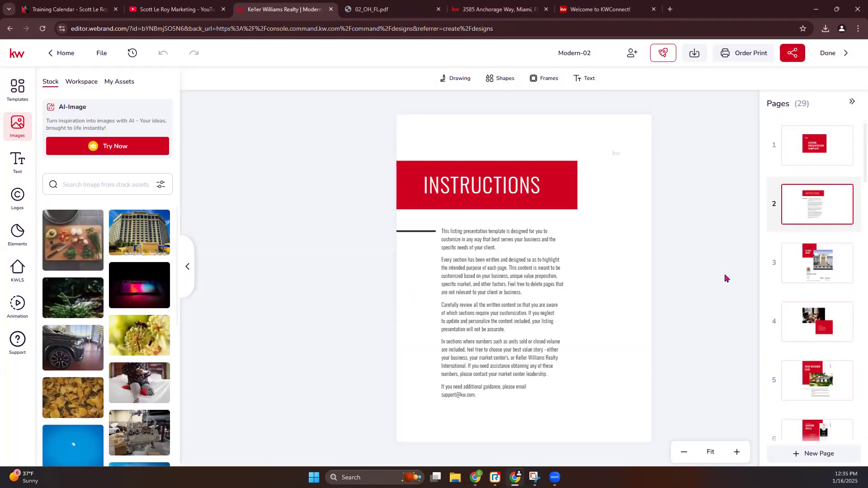
left_click(813, 148)
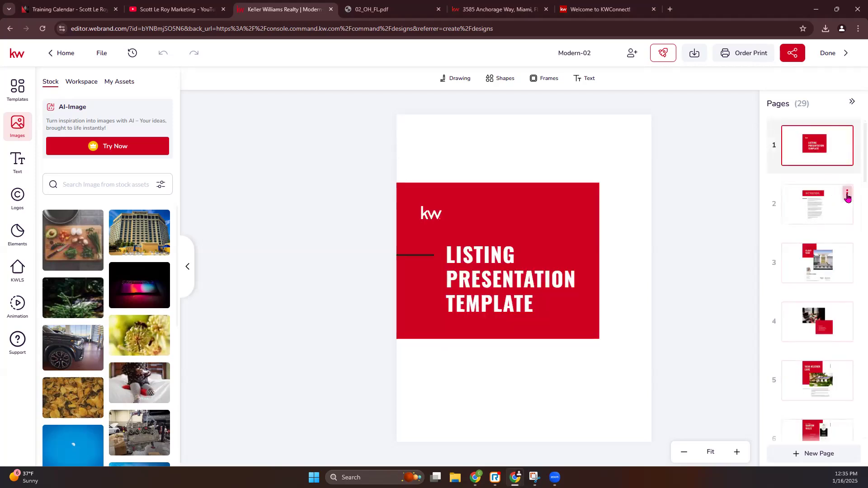
left_click(821, 274)
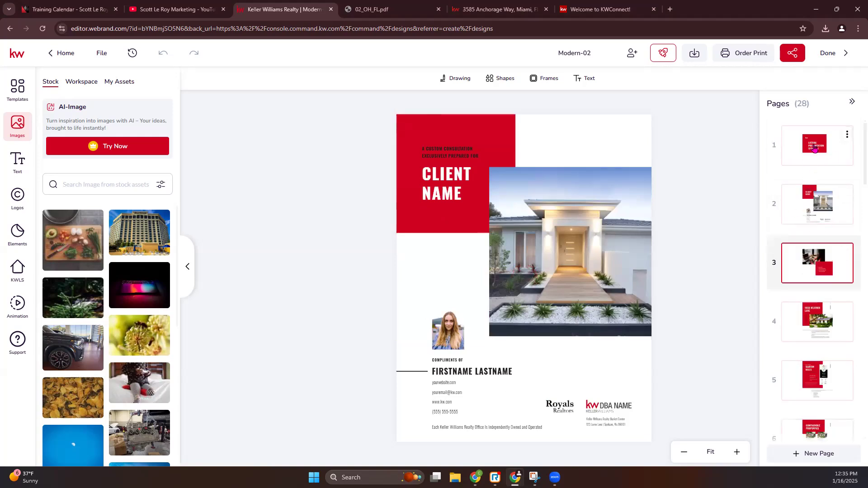
Delete the Listing Presentation Template cover page so Client Name comes first
left_click(815, 149)
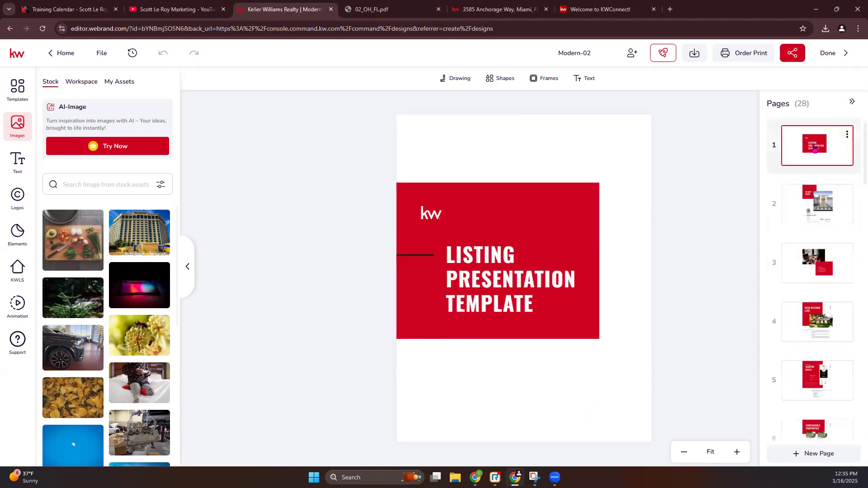
left_click(847, 134)
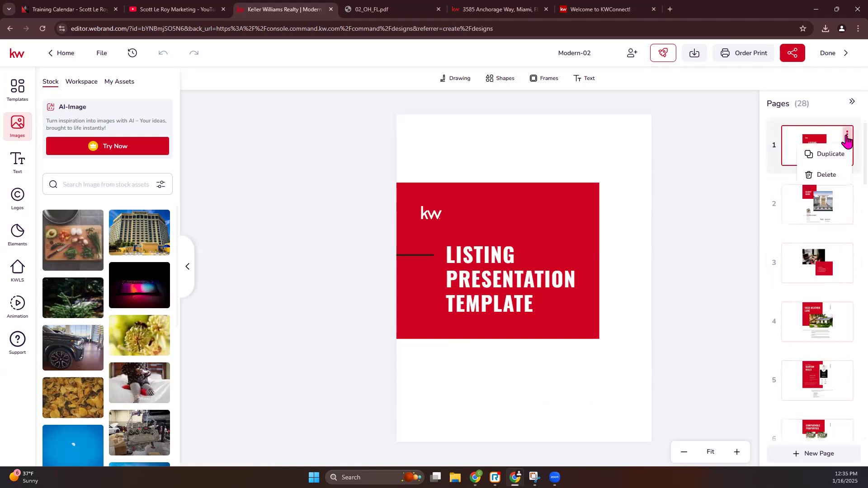
left_click(832, 175)
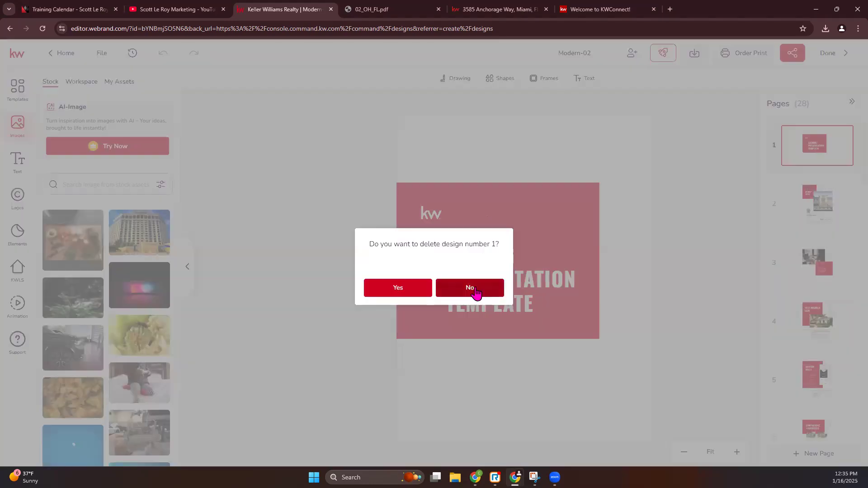
left_click(404, 292)
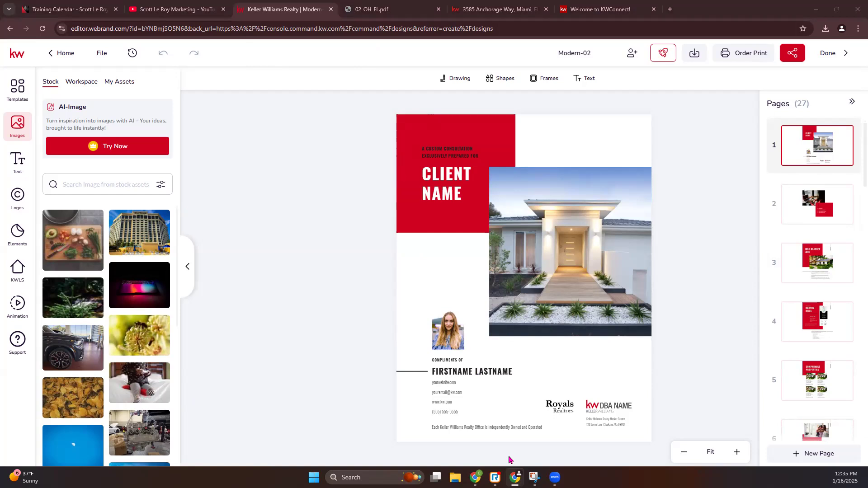
Enter the agent's name in the CLIENT NAME heading and the FIRSTNAME LASTNAME line
left_click(438, 195)
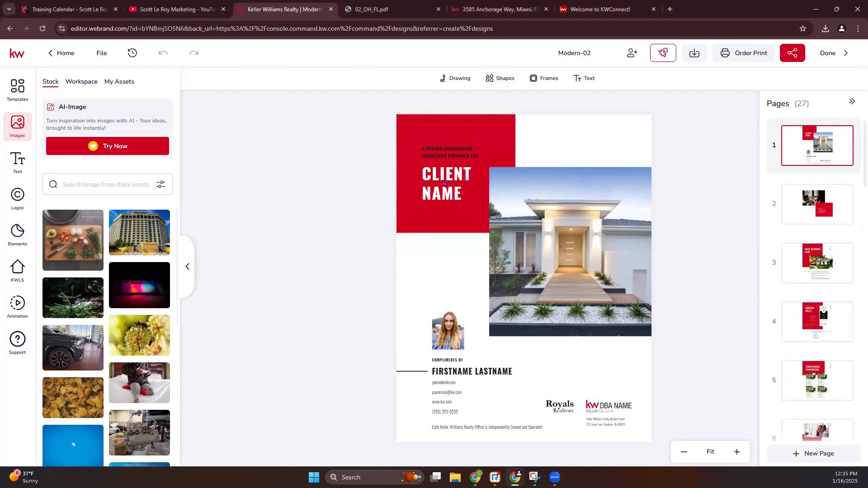
double_click(447, 179)
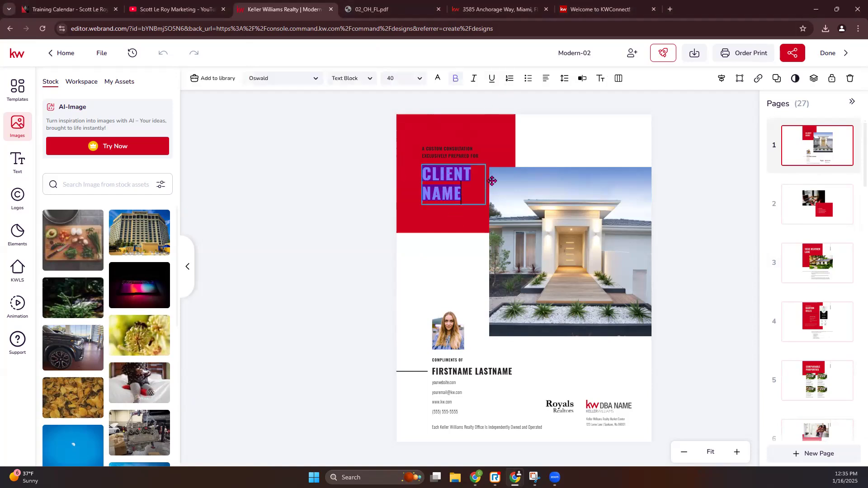
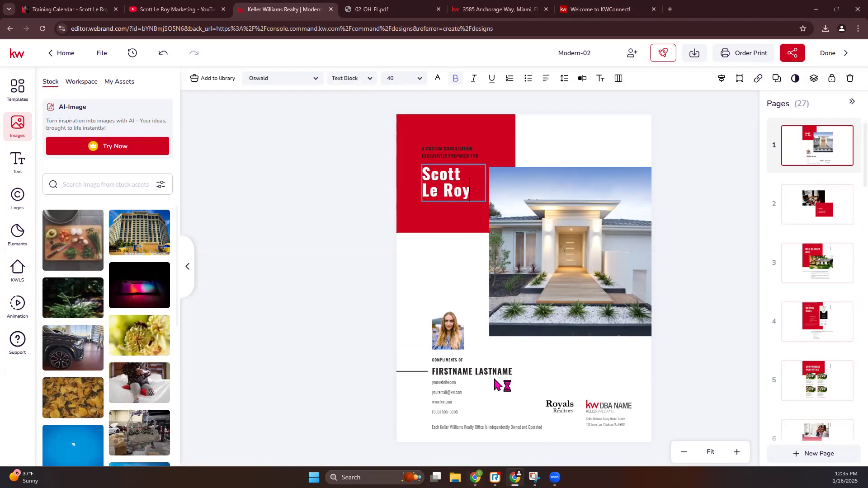
double_click(472, 372)
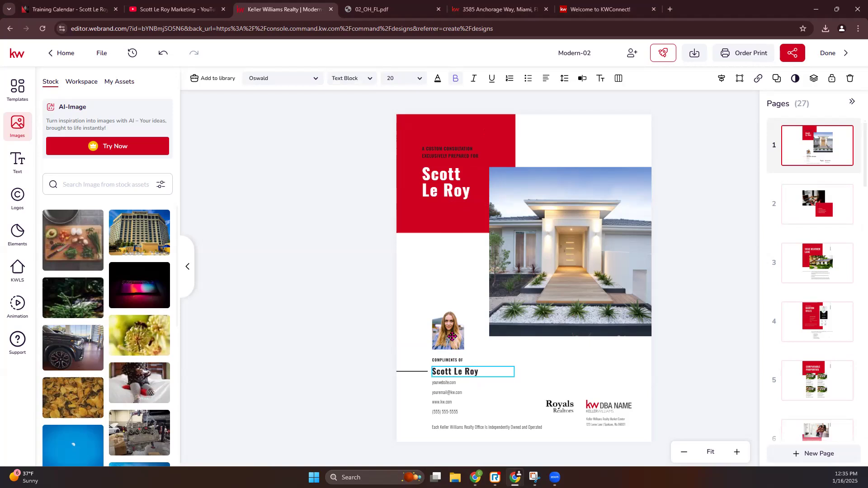
key("Escape")
Replace the sample headshot with the agent's photo from My Assets
left_click(452, 337)
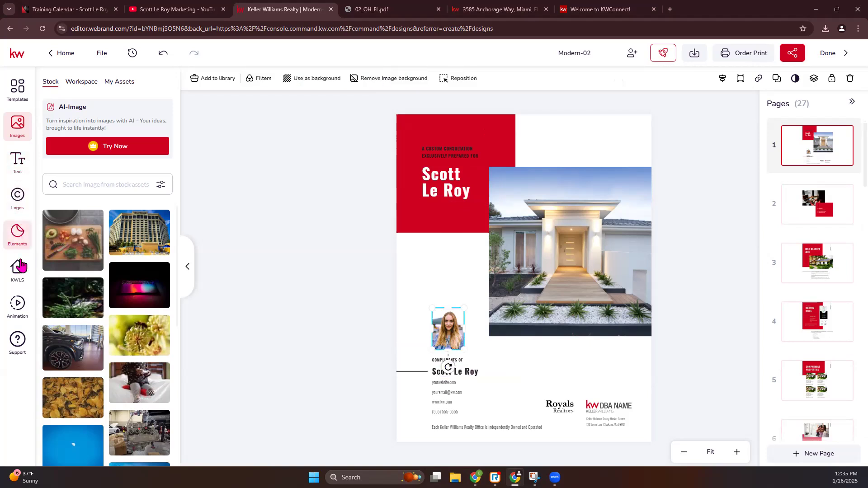
left_click(119, 82)
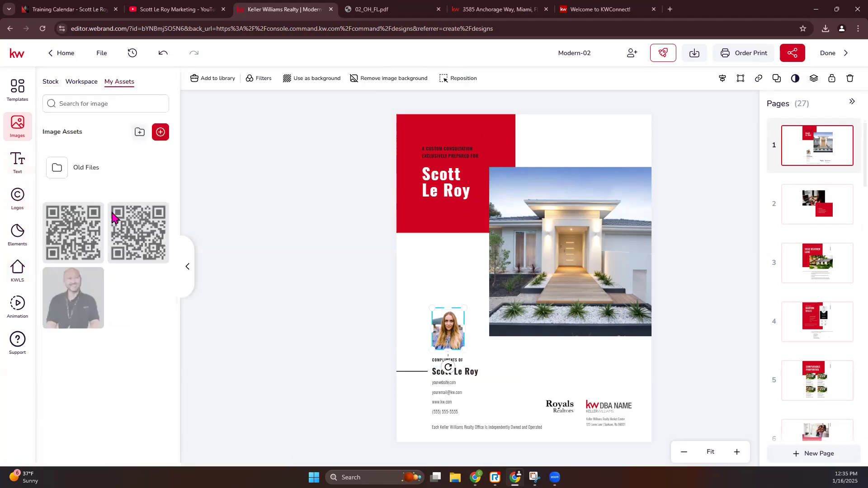
left_click(86, 296)
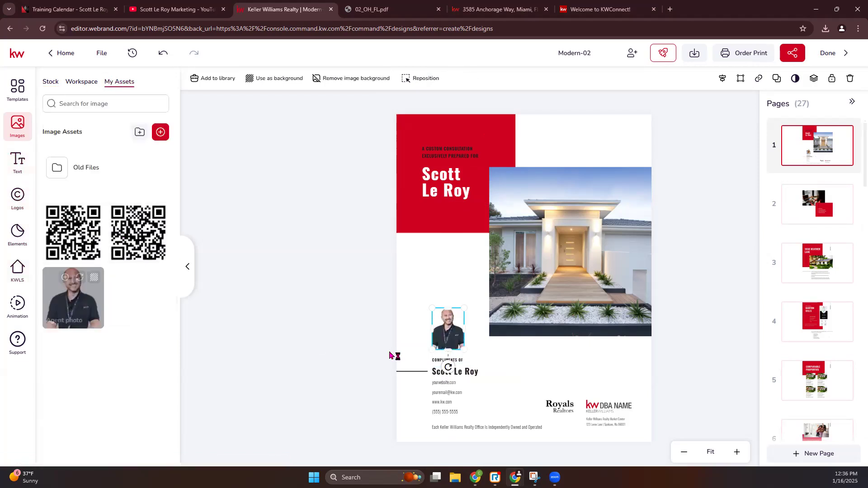
left_click(305, 336)
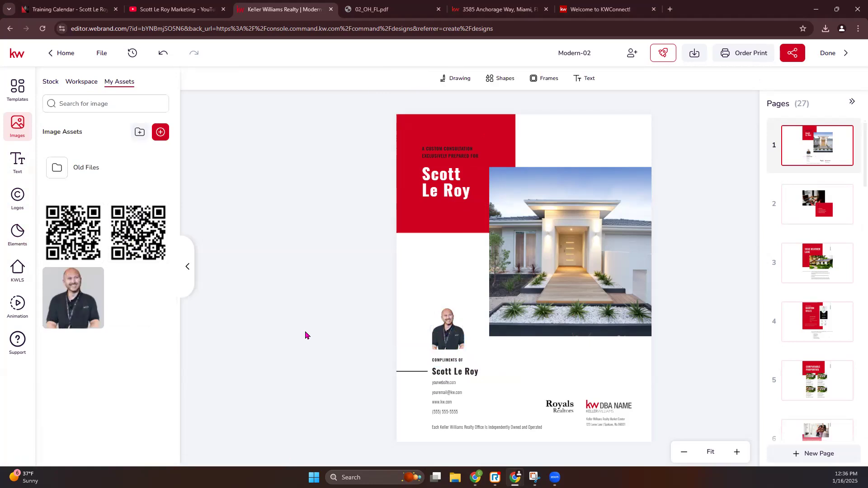
Zoom in on the cover and open the contact text block in the full text editor
left_click(737, 453)
left_click(737, 452)
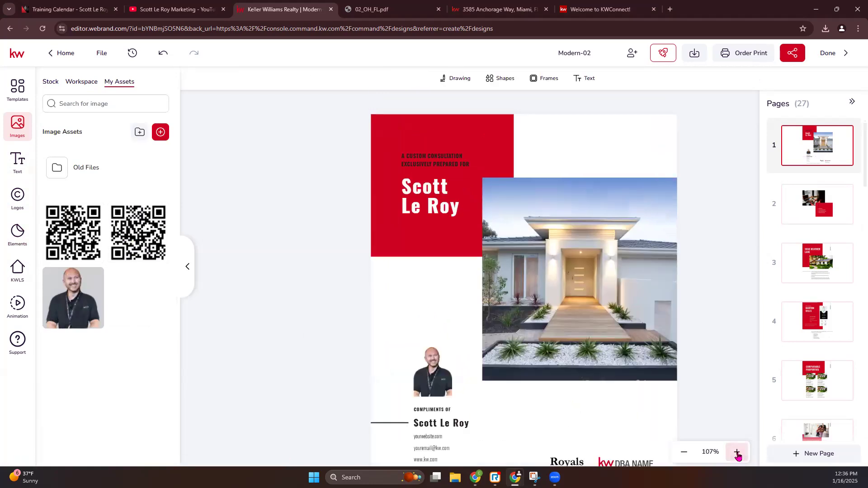
left_click(736, 452)
scroll(628, 386, "down", 2)
left_click(409, 366)
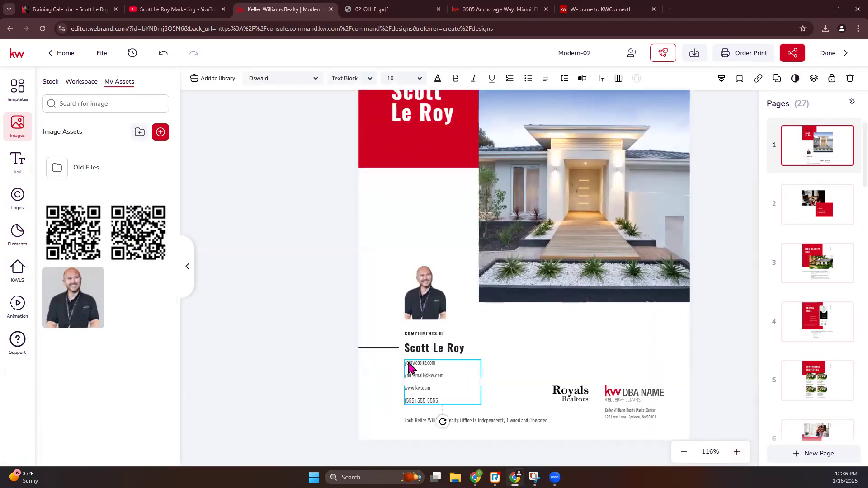
double_click(424, 364)
left_click(306, 338)
left_click(583, 78)
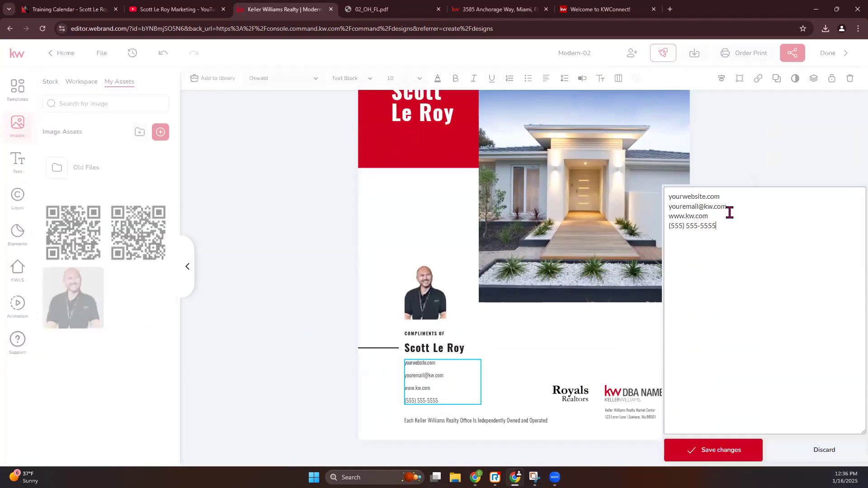
Replace the placeholder website, support e-mail and phone lines with the agent's details and save
left_click_drag(726, 81, 639, 82)
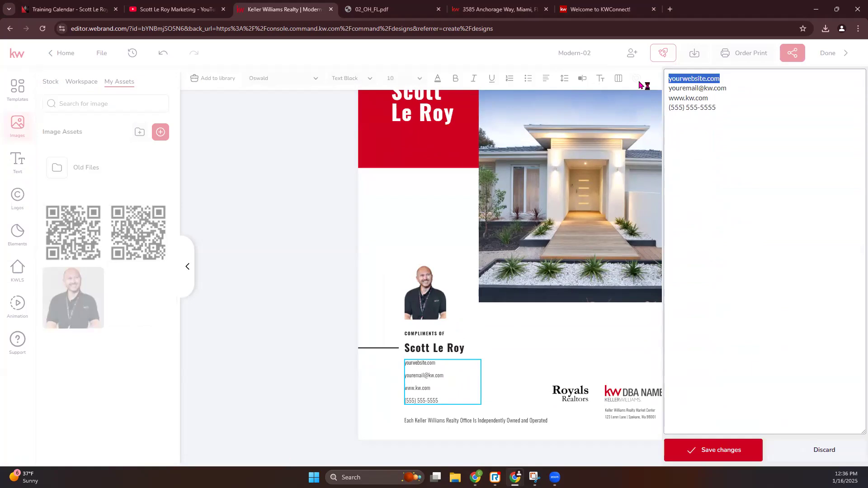
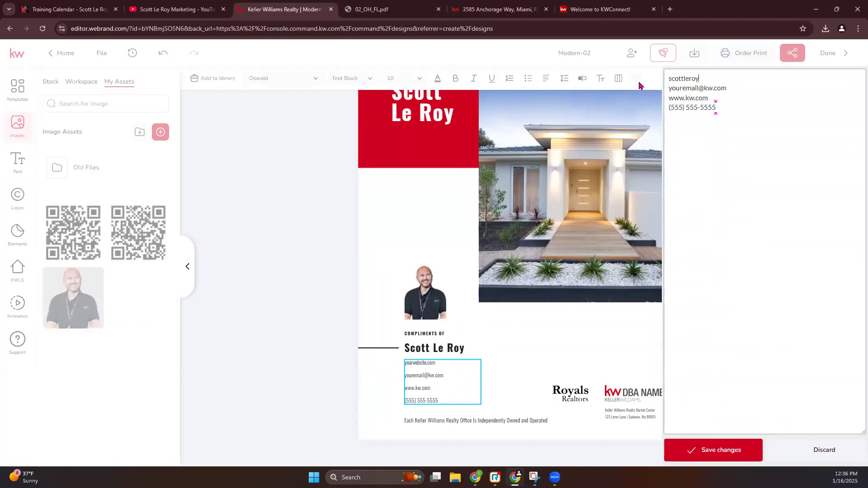
type("marketing.c")
key("BackSpace")
key("BackSpace")
key("BackSpace")
key("BackSpace")
key("BackSpace")
key("BackSpace")
key("BackSpace")
key("BackSpace")
key("BackSpace")
key("BackSpace")
key("BackSpace")
key("BackSpace")
key("BackSpace")
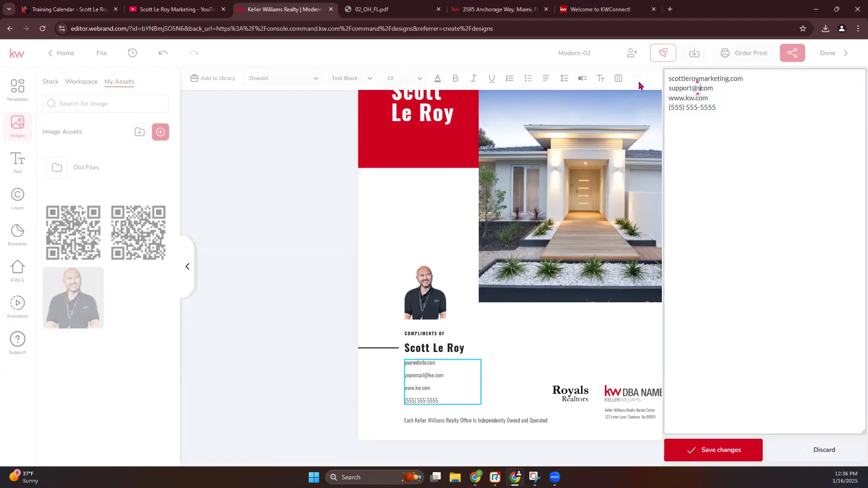
triple_click(706, 109)
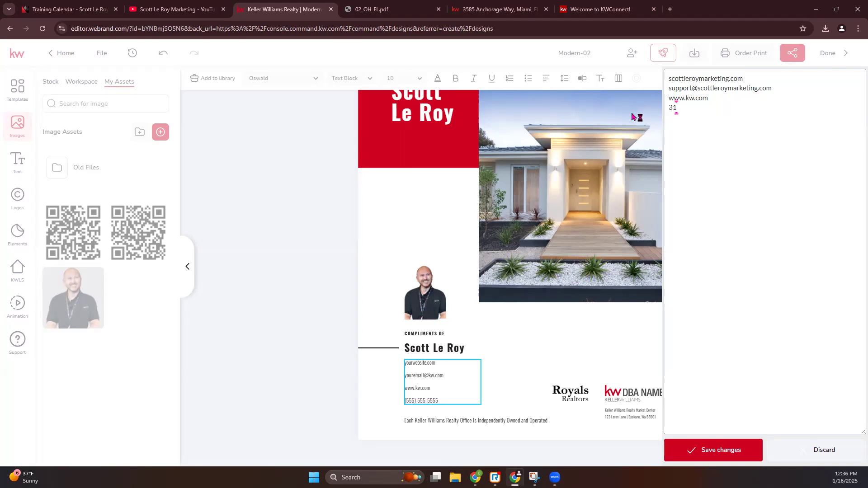
left_click(714, 450)
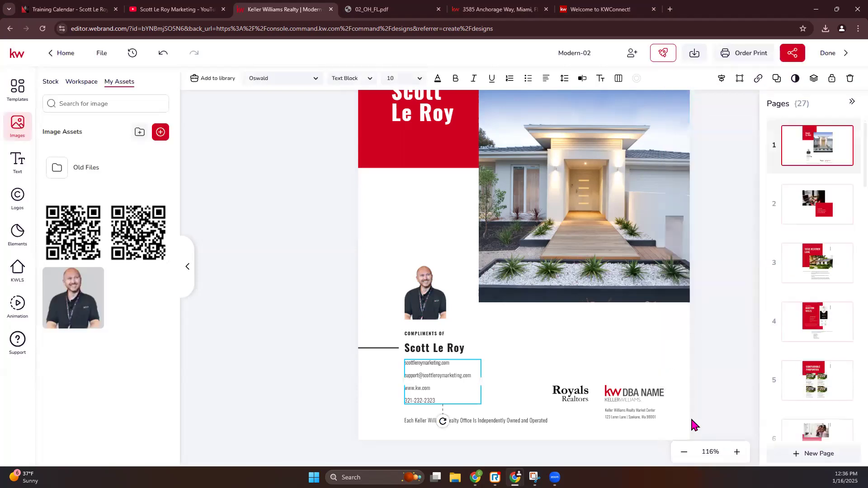
left_click(570, 393)
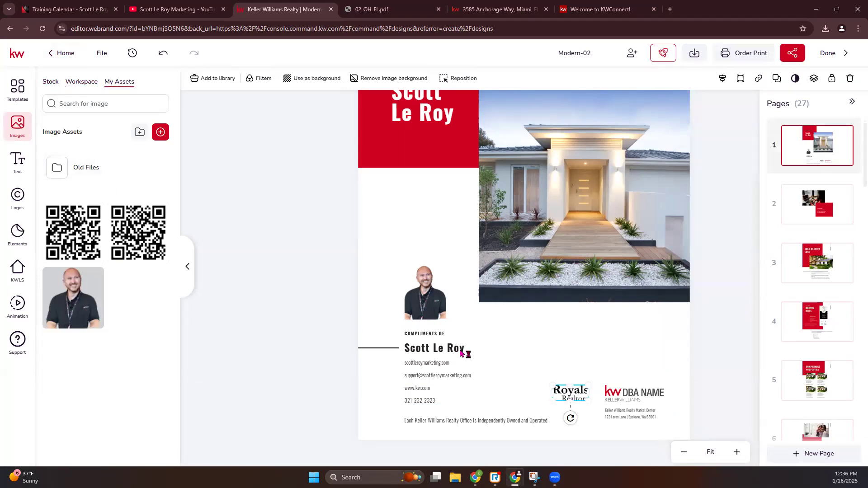
Delete the Royals Realtors logo and add a small QR code beside the contact details
key("Delete")
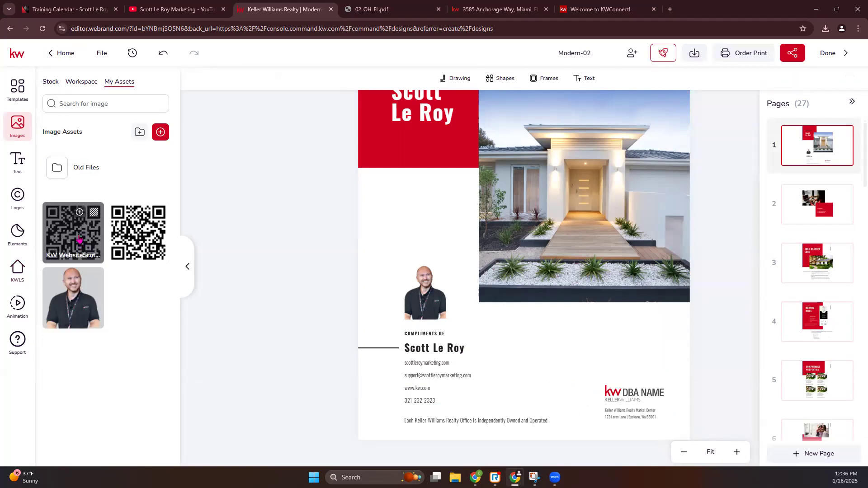
left_click(80, 239)
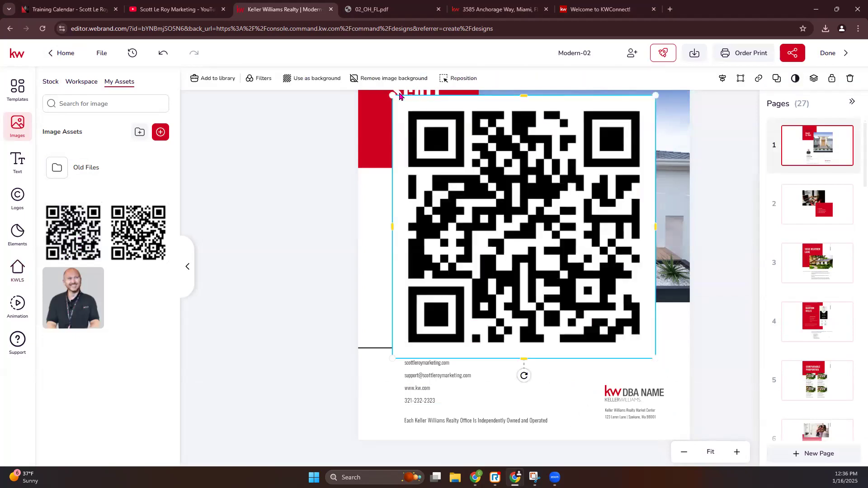
left_click_drag(393, 94, 591, 400)
Replace the DBA NAME logo with the Winter Park logo from My Assets
left_click(632, 394)
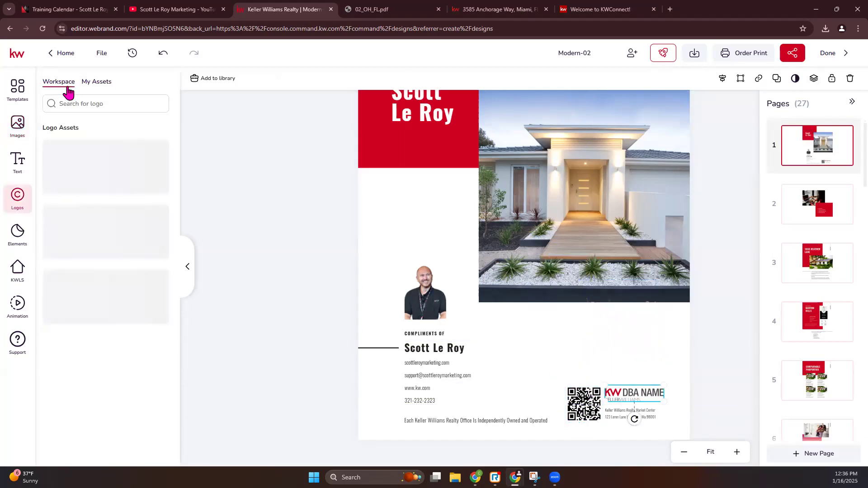
left_click(100, 84)
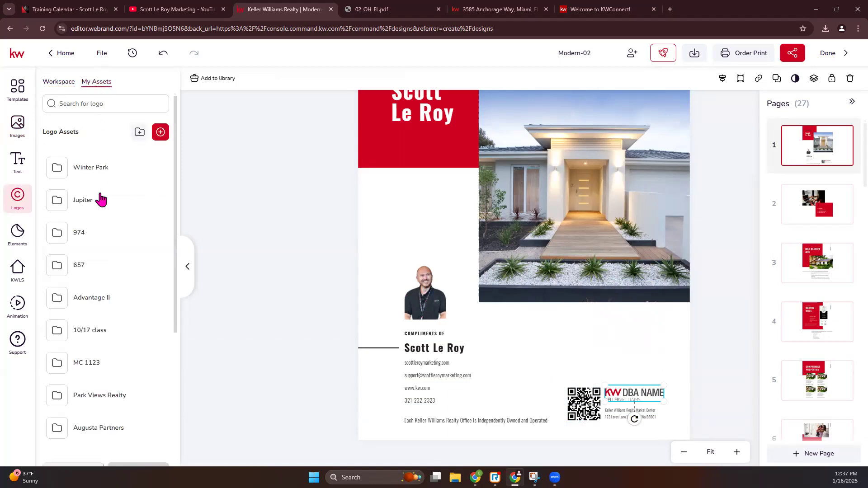
left_click(82, 173)
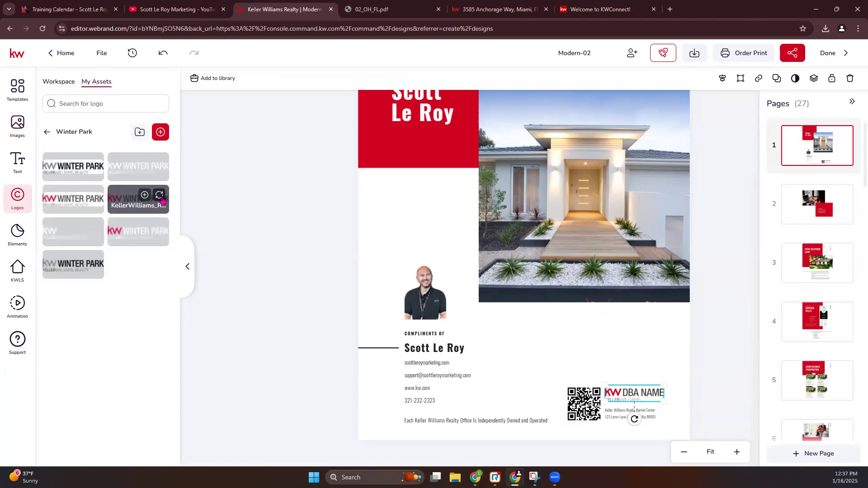
left_click(160, 195)
left_click(648, 415)
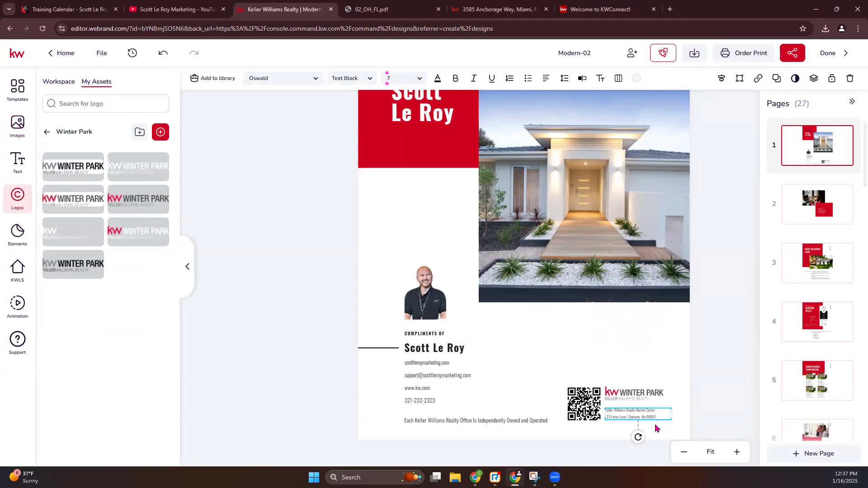
left_click(611, 239)
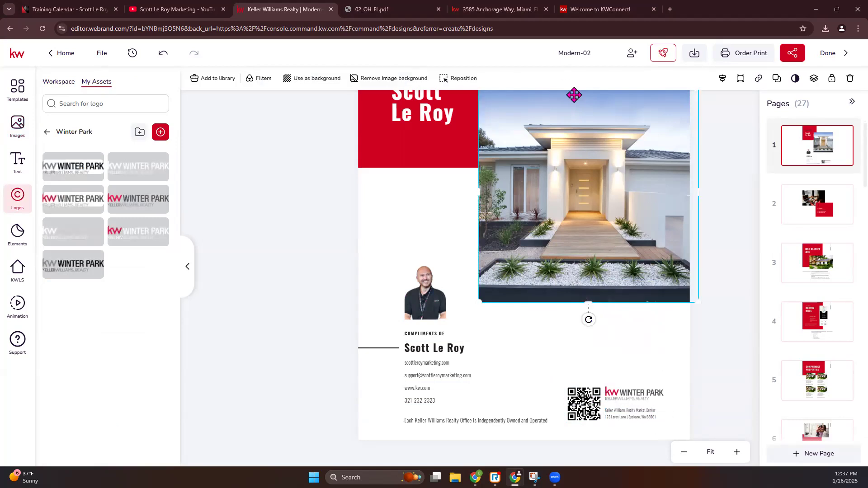
scroll(566, 242, "up", 3)
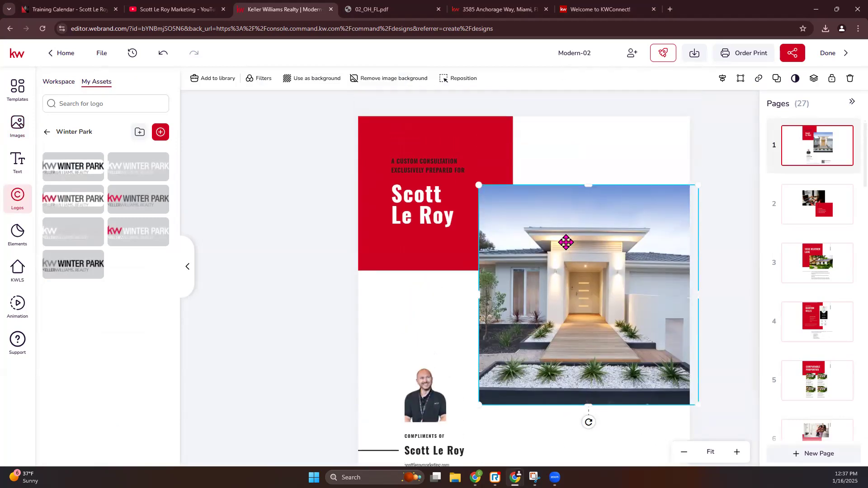
scroll(301, 286, "down", 3)
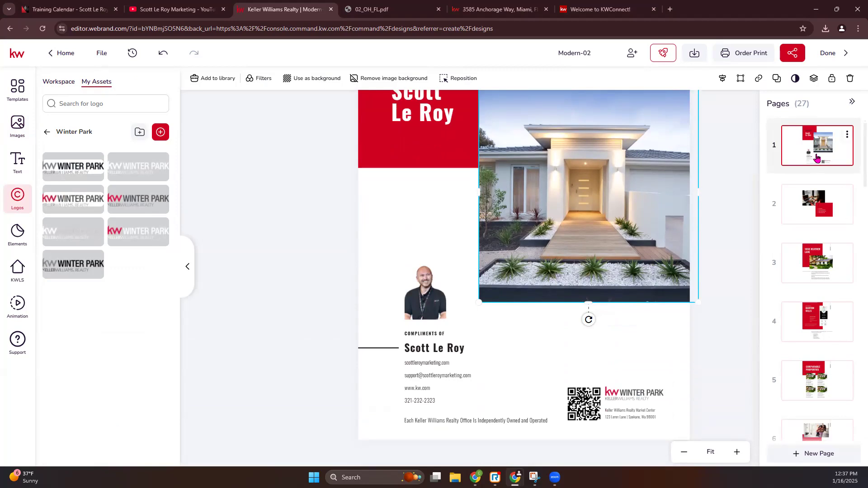
left_click(837, 214)
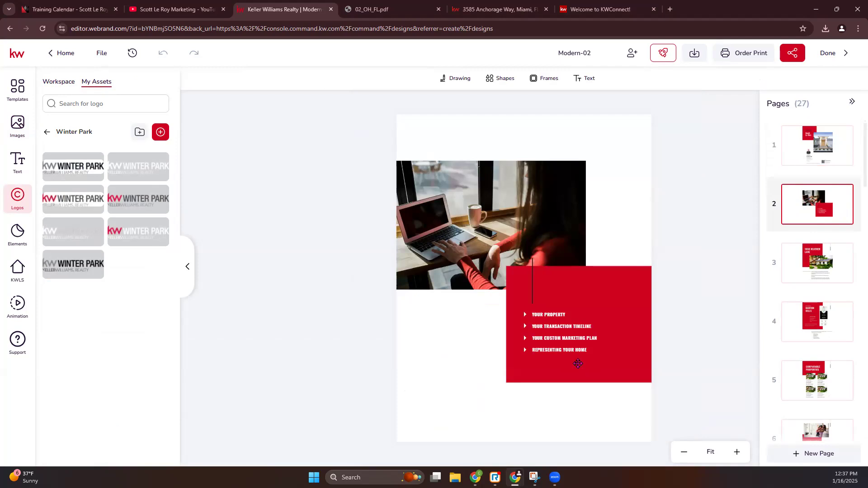
left_click(821, 261)
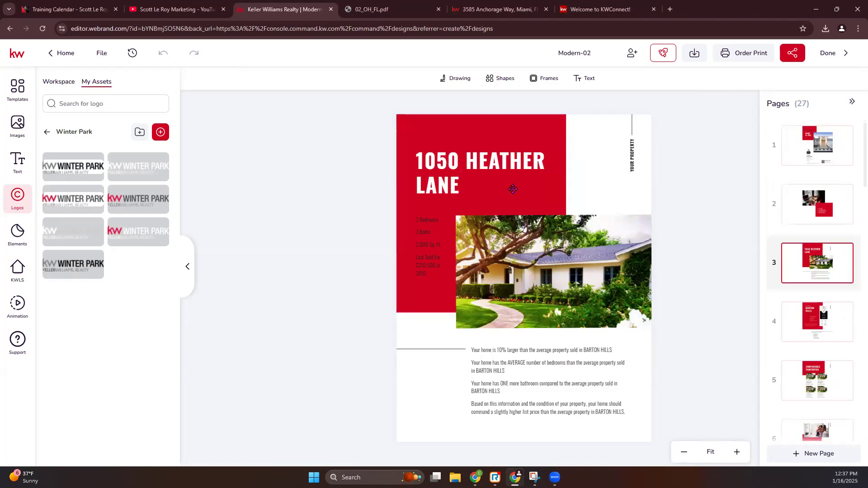
left_click(517, 139)
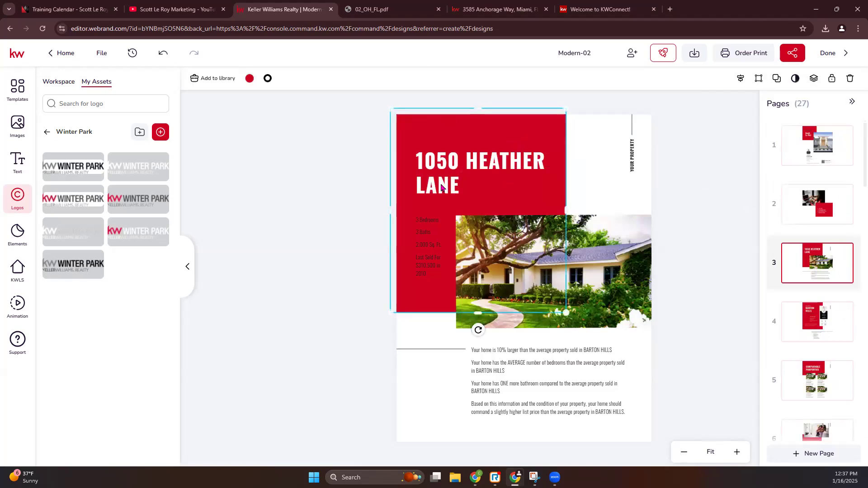
left_click(249, 79)
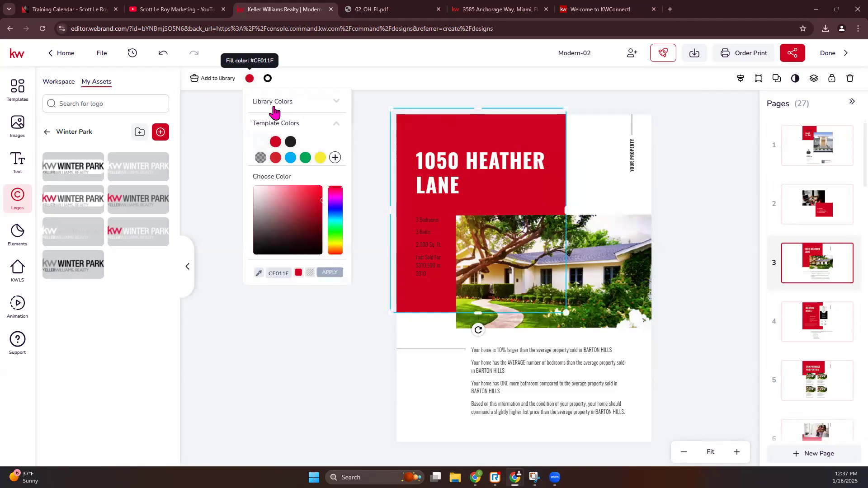
left_click(337, 102)
left_click(318, 116)
left_click(314, 150)
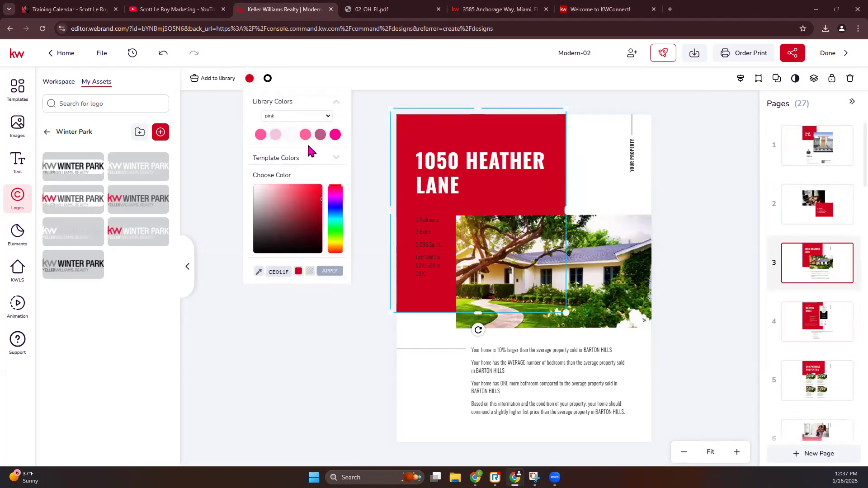
left_click(335, 134)
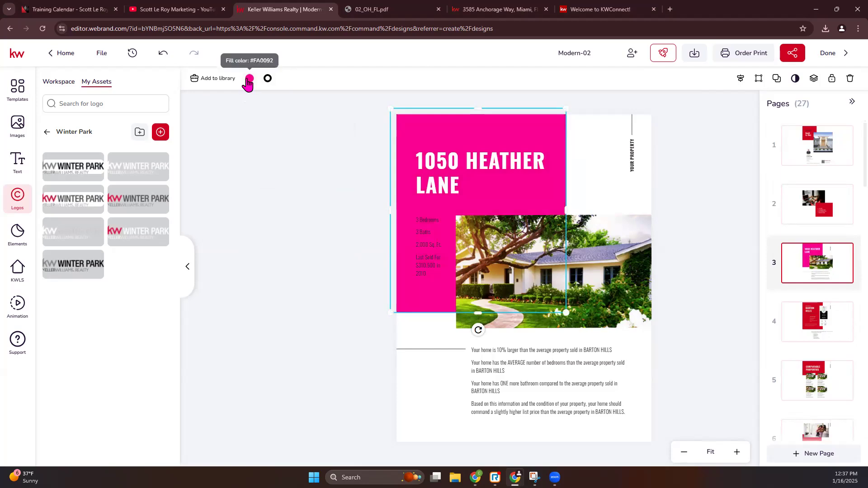
left_click(249, 78)
left_click(261, 136)
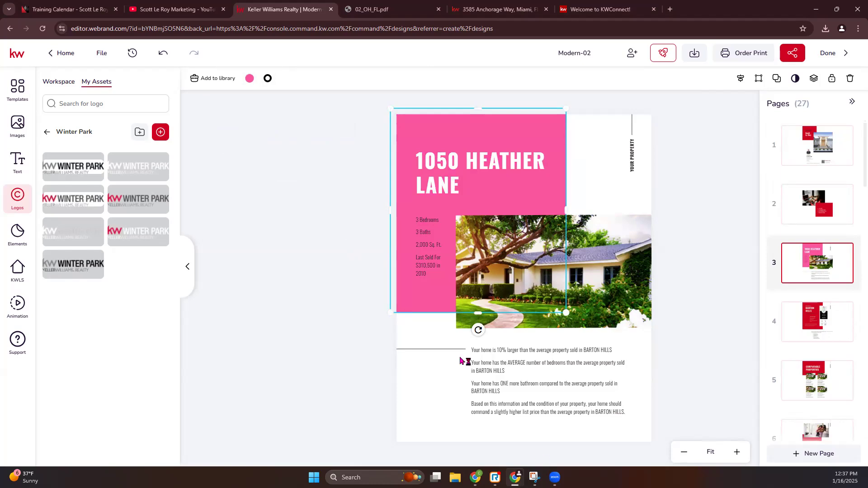
left_click(596, 286)
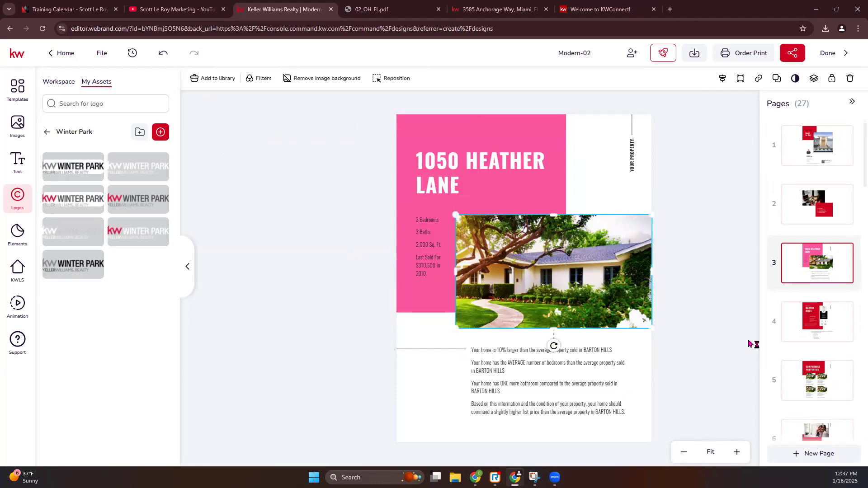
Open the Barton Hills page 4 and enlarge the view
left_click(809, 320)
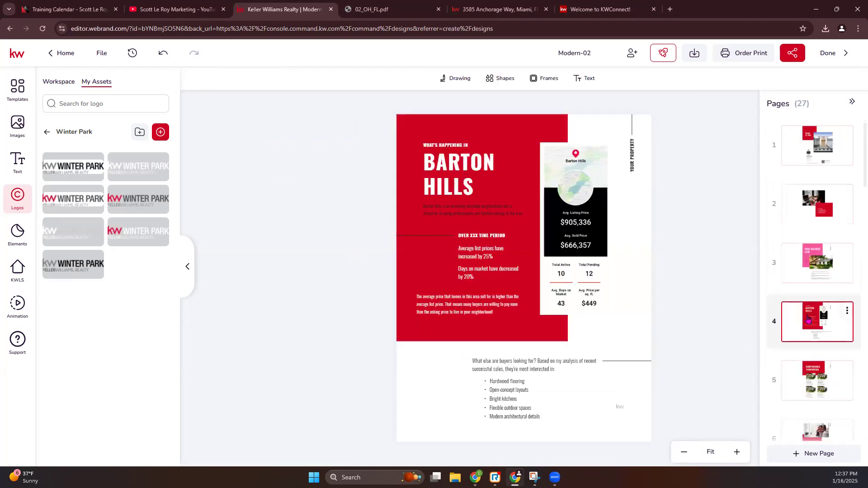
left_click(563, 161)
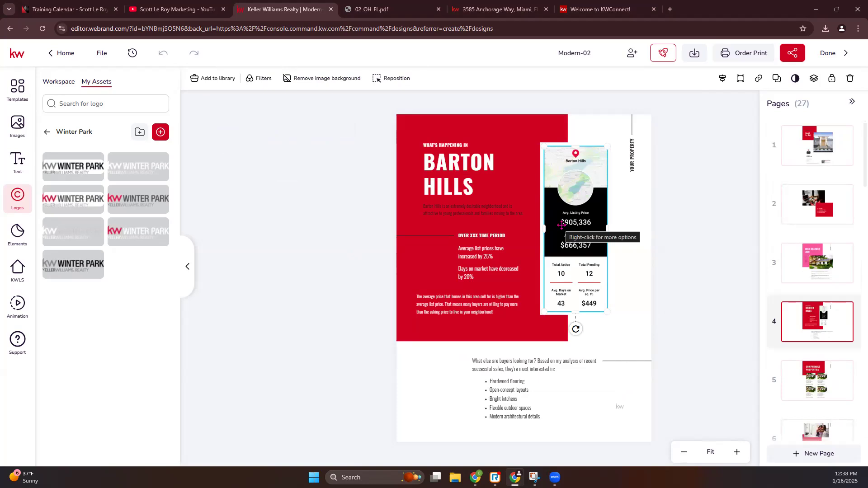
left_click(737, 453)
left_click(738, 452)
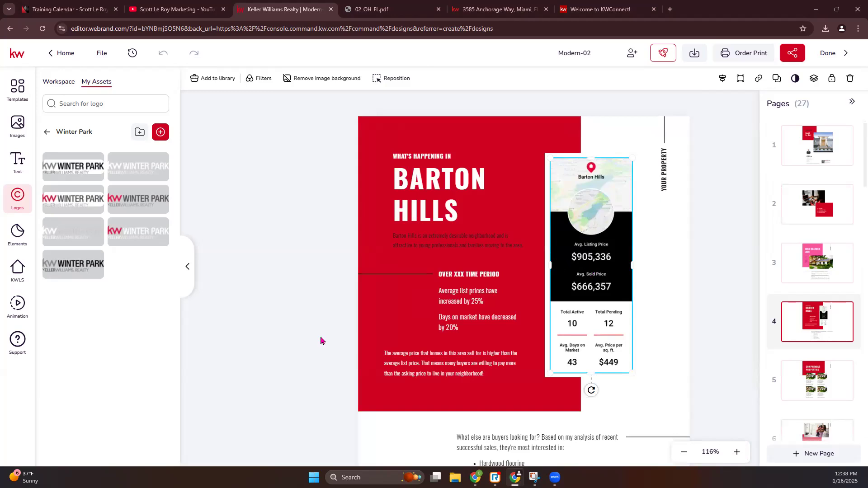
left_click(18, 274)
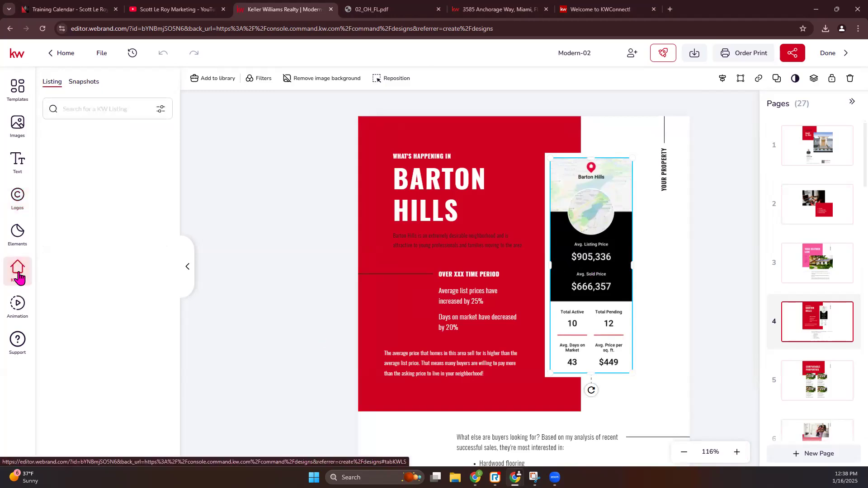
left_click(93, 89)
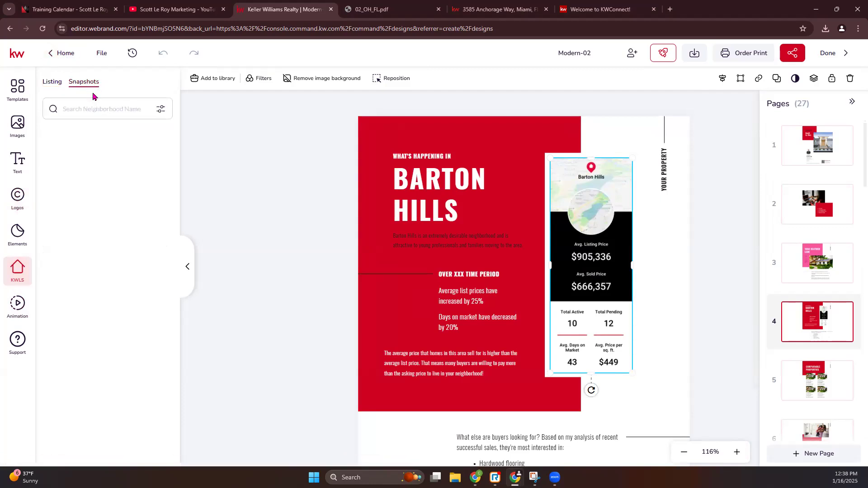
left_click(94, 109)
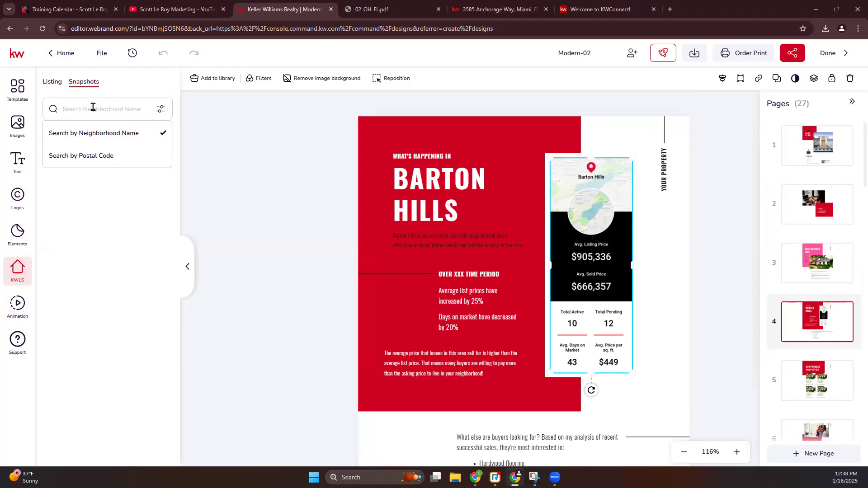
left_click(495, 9)
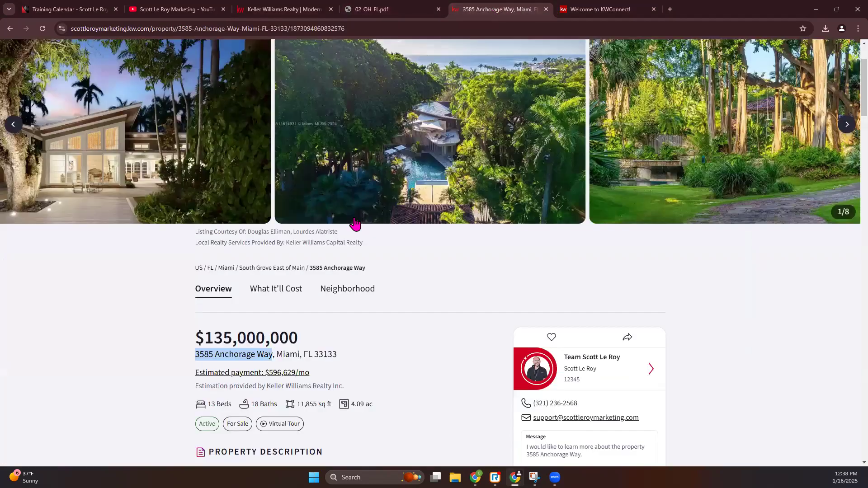
double_click(325, 356)
key("ctrl+c")
left_click(260, 9)
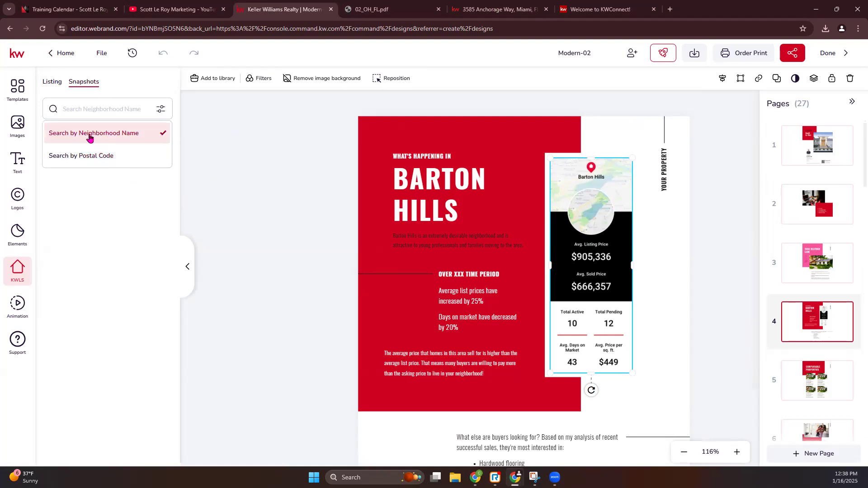
Search snapshots for zip 33133 and browse the Fair Isle, Miami snapshot cards
key("ctrl+v")
key("Return")
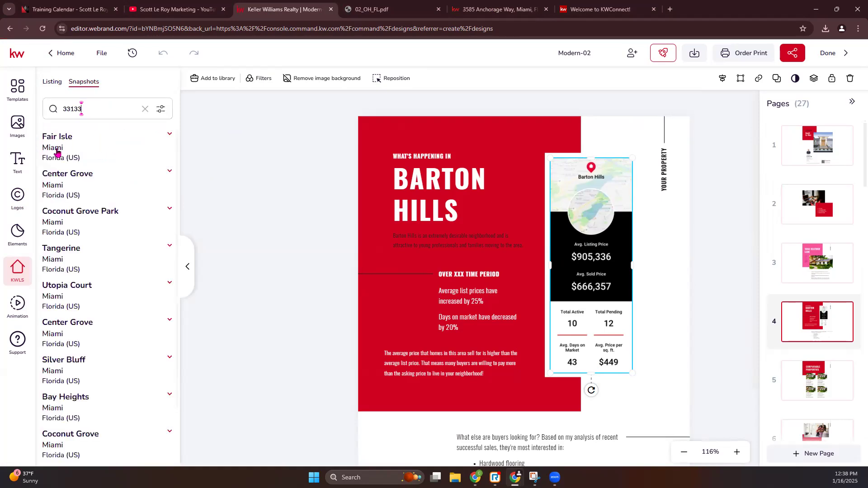
left_click(76, 148)
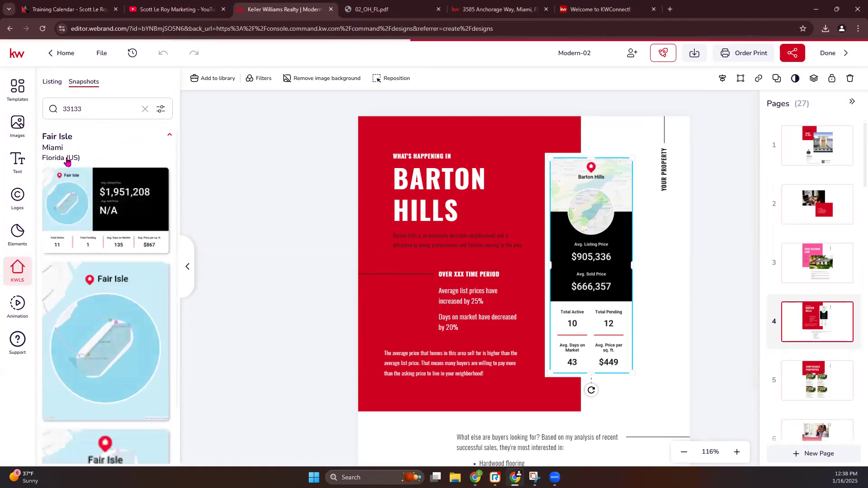
scroll(100, 167, "down", 2)
mouse_move(122, 184)
scroll(123, 183, "down", 10)
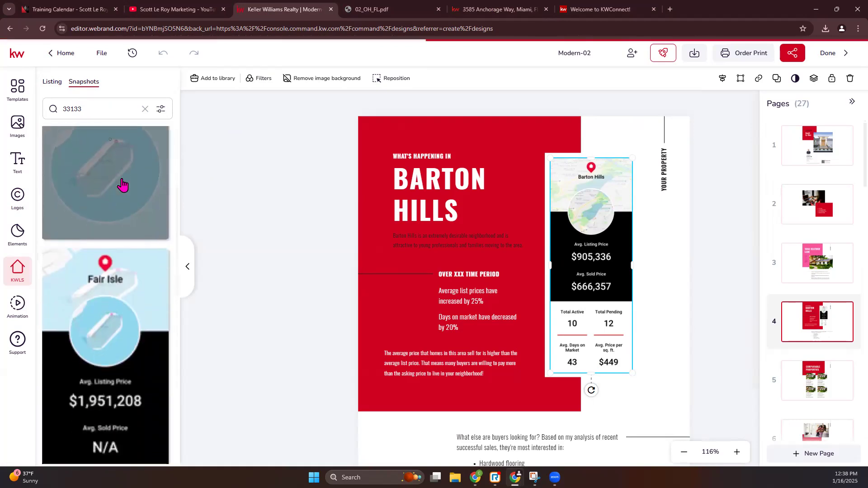
scroll(124, 185, "up", 10)
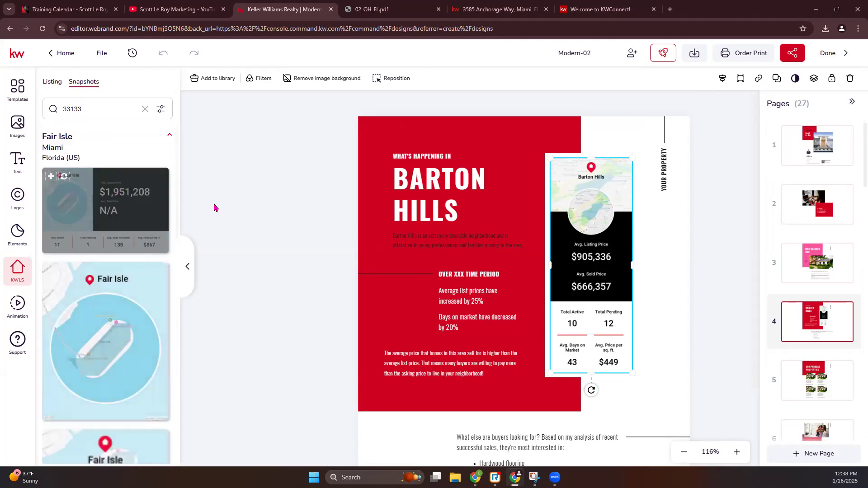
scroll(122, 216, "down", 2)
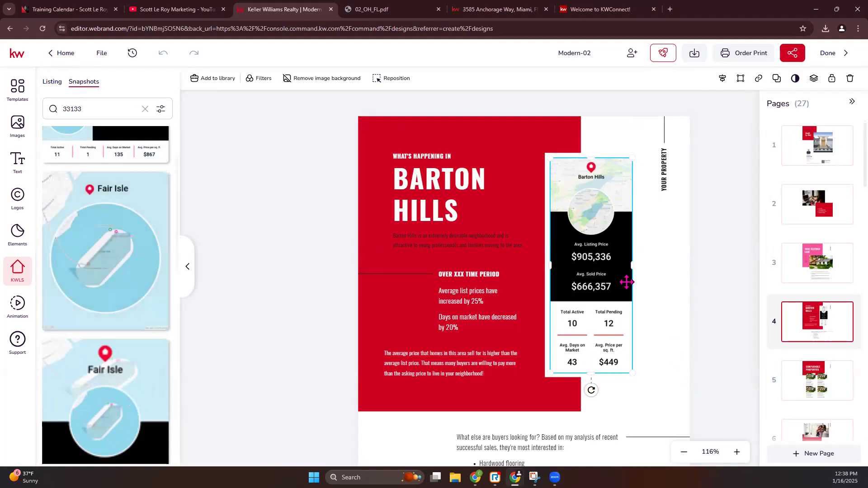
scroll(97, 290, "down", 3)
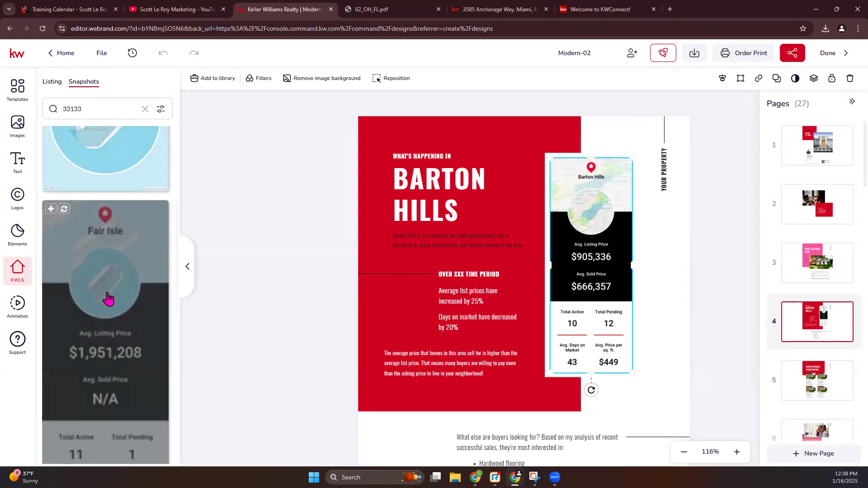
scroll(107, 298, "down", 2)
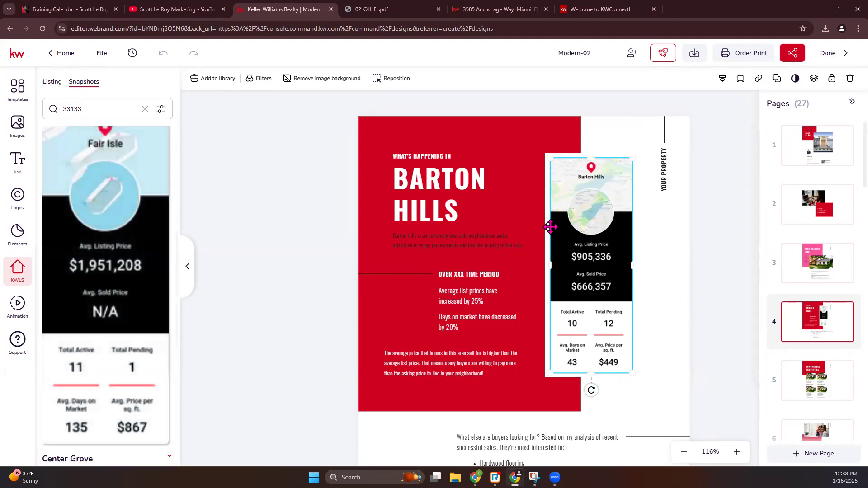
scroll(80, 177, "up", 1)
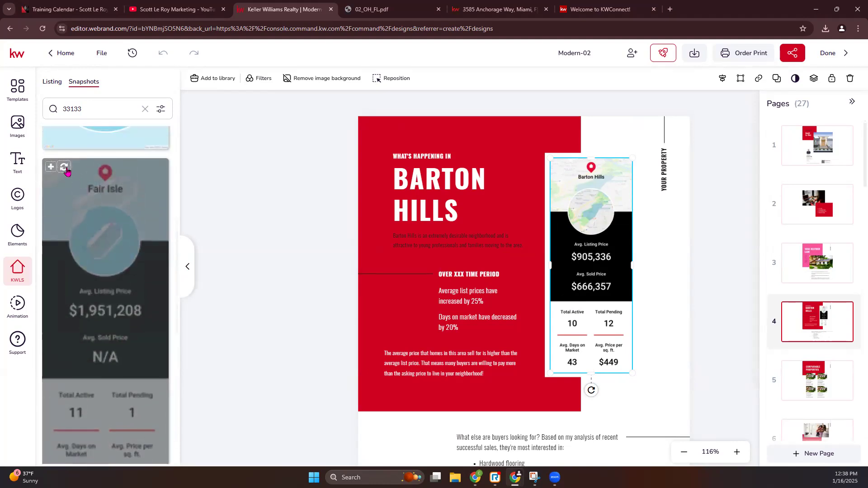
Place a Fair Isle map snapshot on page 4, sized into the white column beside the red block
left_click(65, 168)
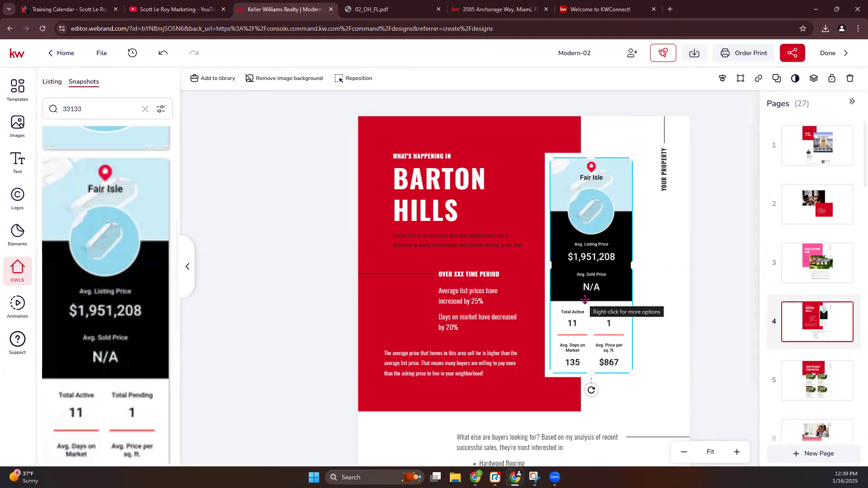
scroll(120, 252, "up", 3)
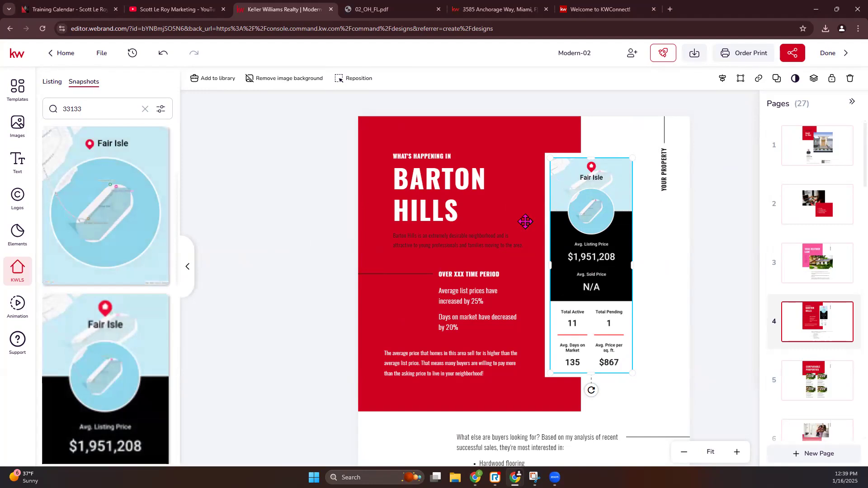
mouse_move(111, 159)
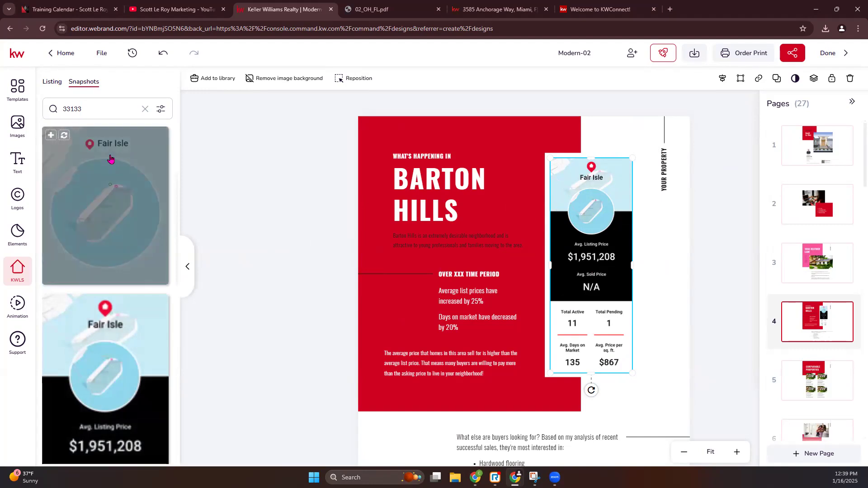
left_click(65, 136)
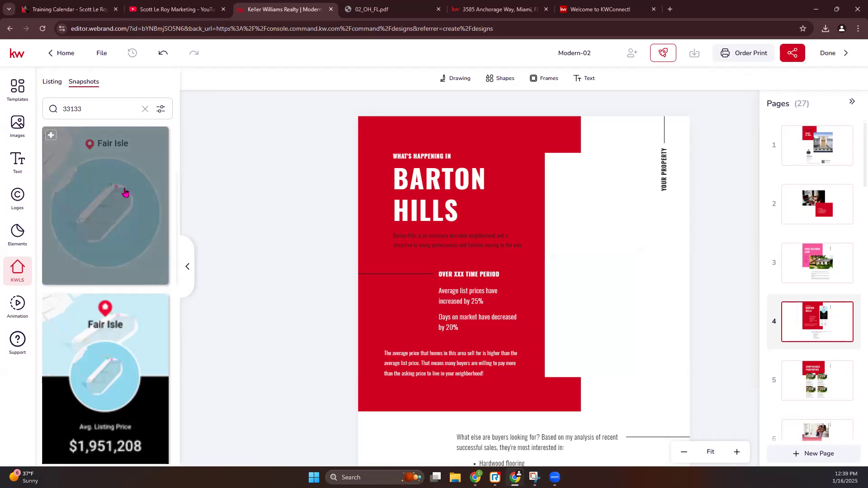
left_click(51, 135)
left_click_drag(391, 164, 536, 341)
left_click_drag(579, 429, 599, 258)
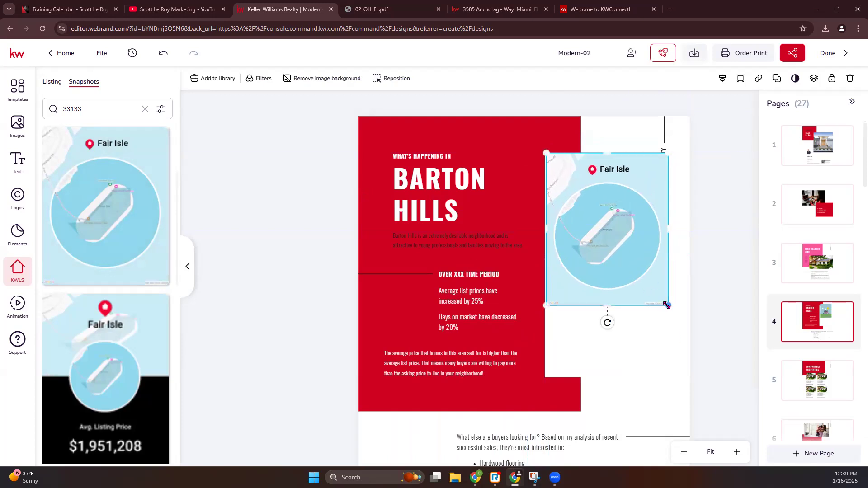
left_click_drag(667, 306, 646, 277)
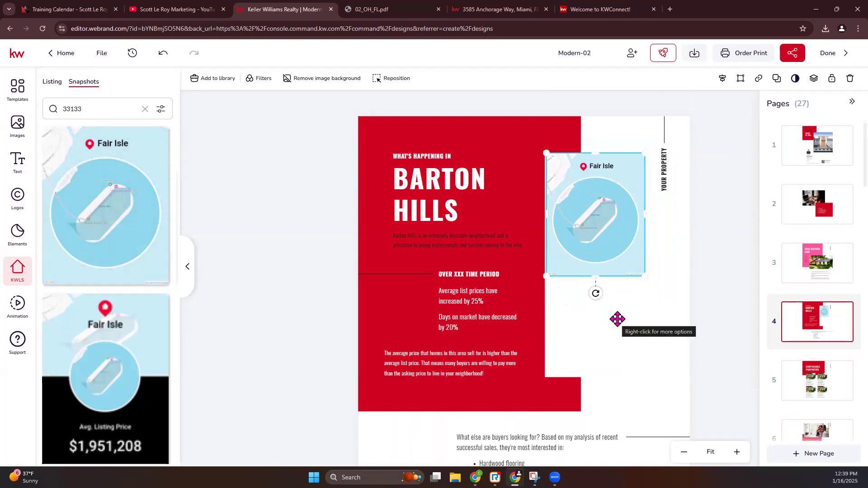
Swap in the full Fair Isle stats snapshot, resized and positioned beside the red block
left_click(63, 303)
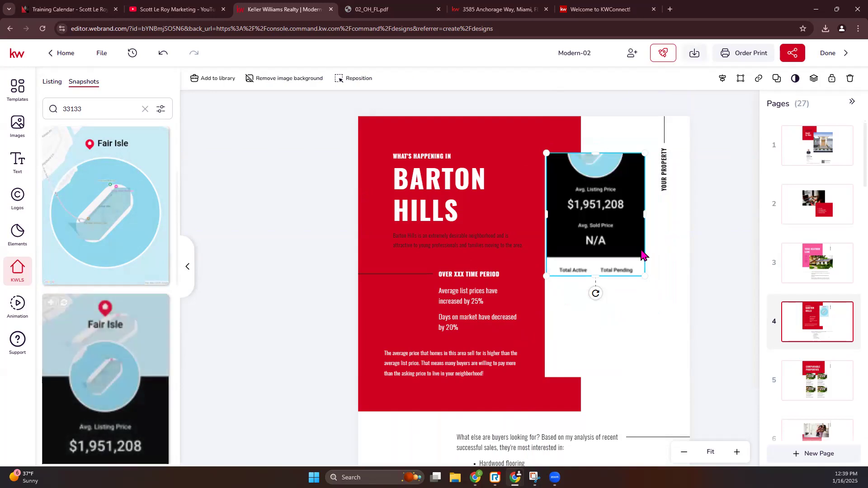
double_click(613, 228)
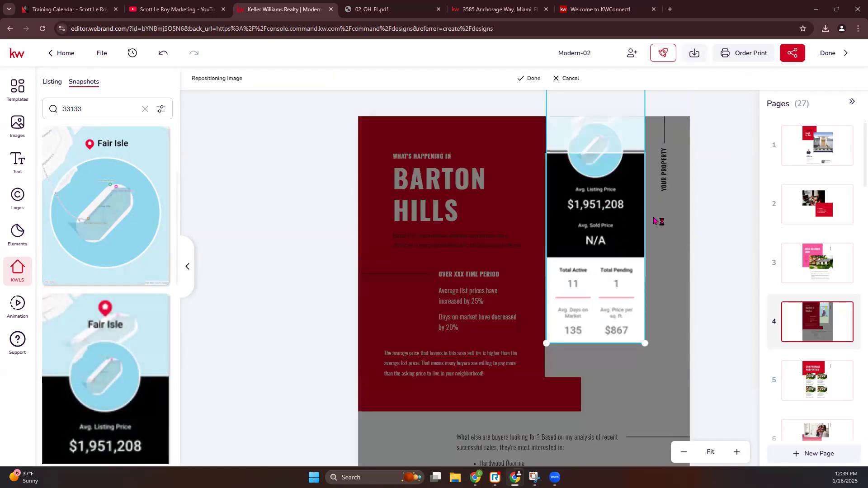
left_click(526, 79)
left_click(605, 261)
key("Delete")
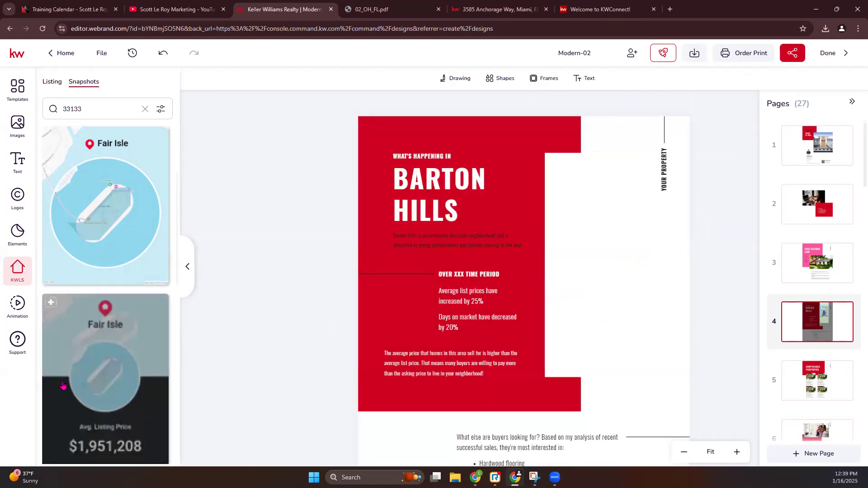
left_click(58, 304)
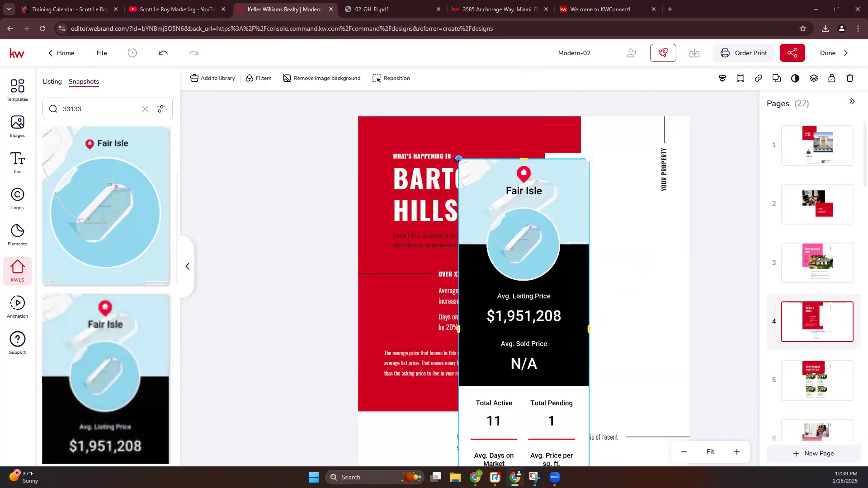
left_click_drag(508, 183, 542, 257)
left_click_drag(553, 353, 574, 177)
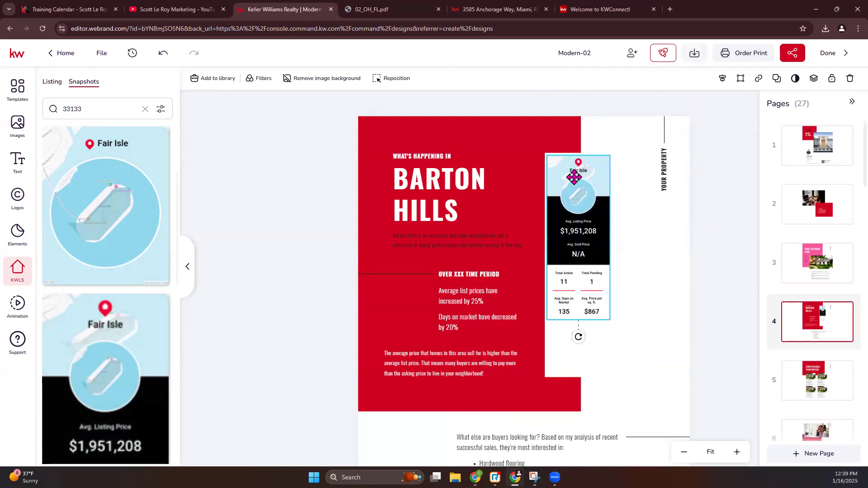
left_click_drag(611, 320, 632, 378)
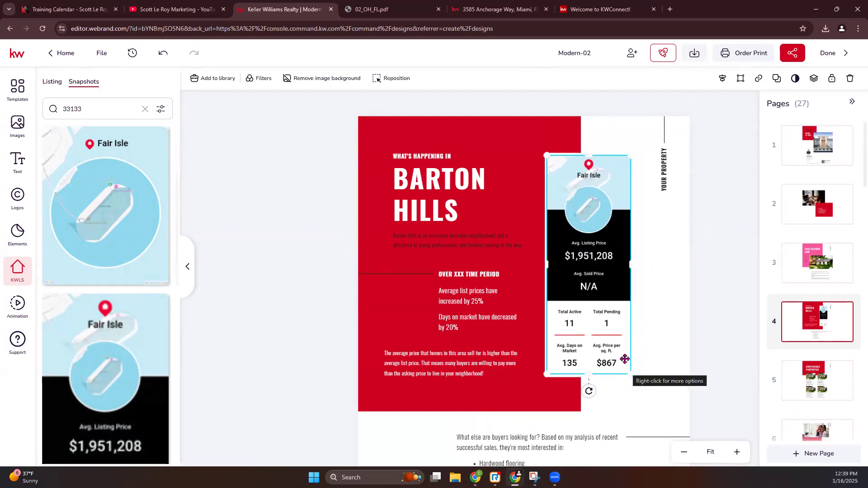
left_click(716, 302)
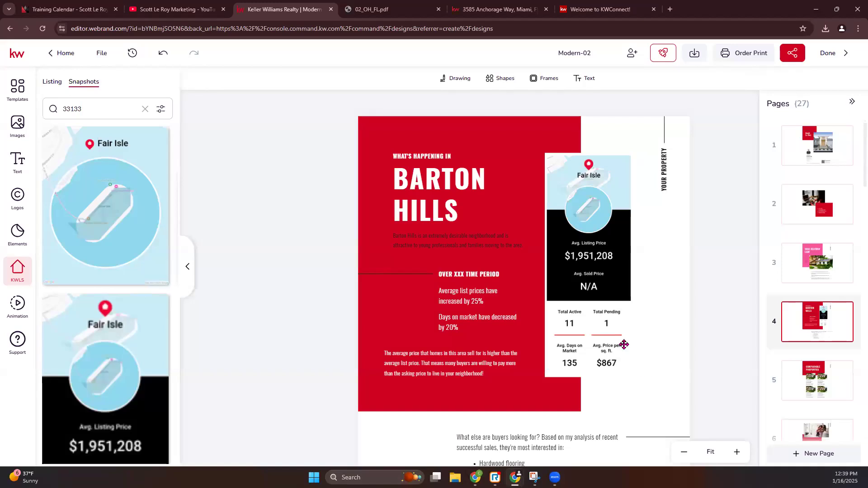
Fill page 4's red background block with pink
left_click(395, 128)
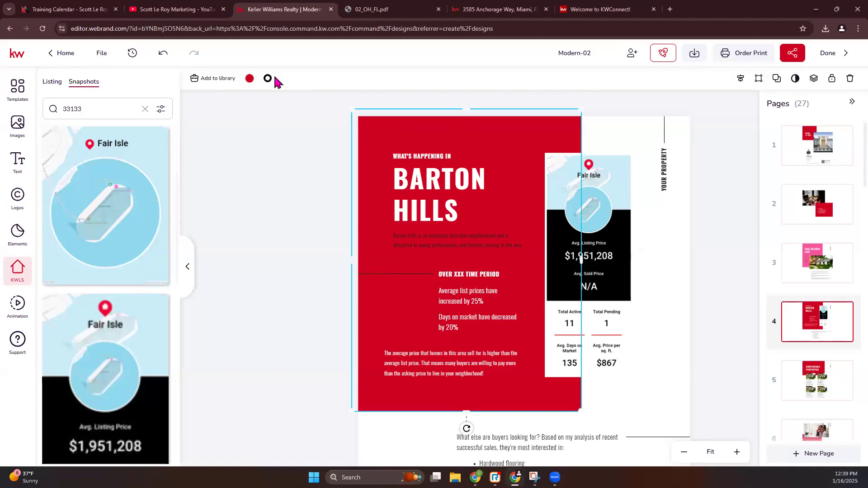
left_click(250, 78)
left_click(261, 134)
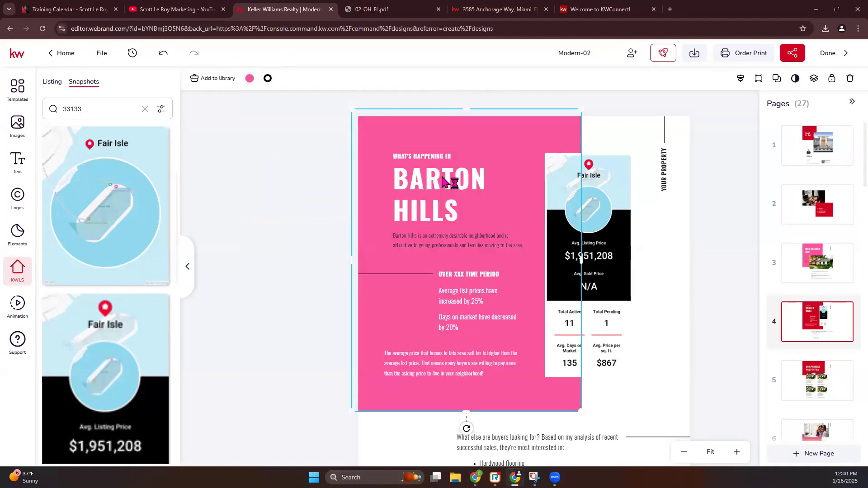
Retitle the heading 'Fair Isle', move its description up beneath it, then go to page 5
left_click(442, 183)
left_click(443, 184)
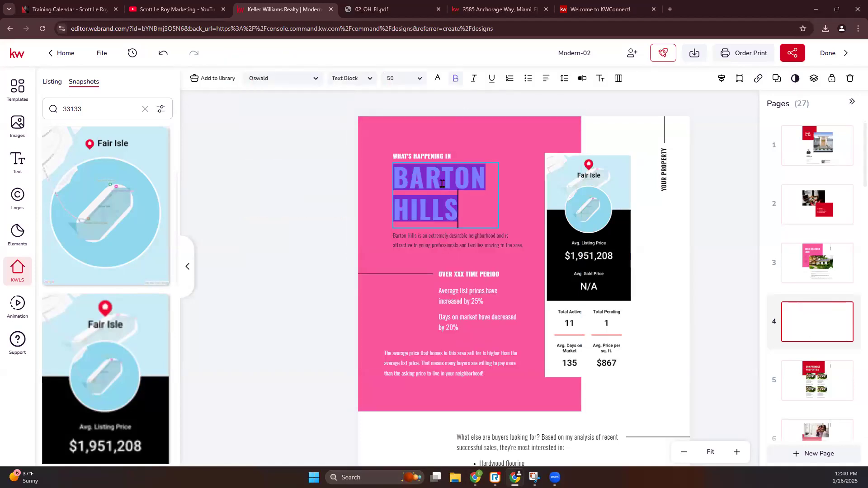
type("Fair Isle")
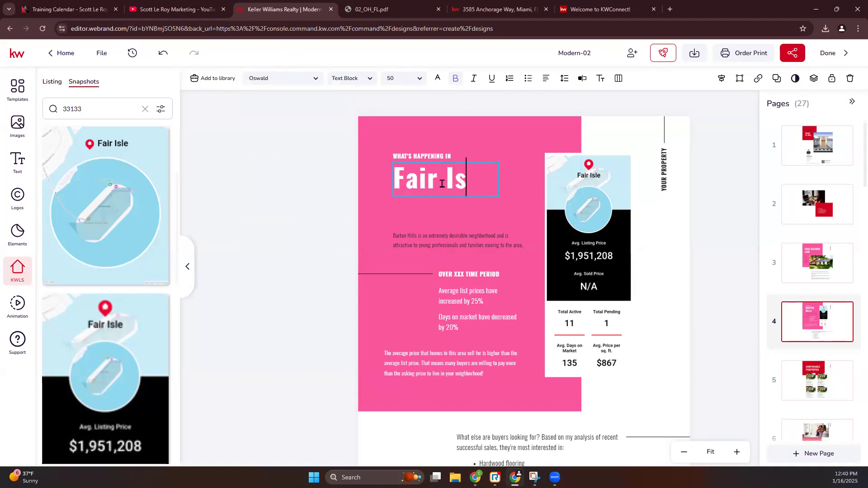
left_click(459, 237)
left_click_drag(460, 236, 463, 194)
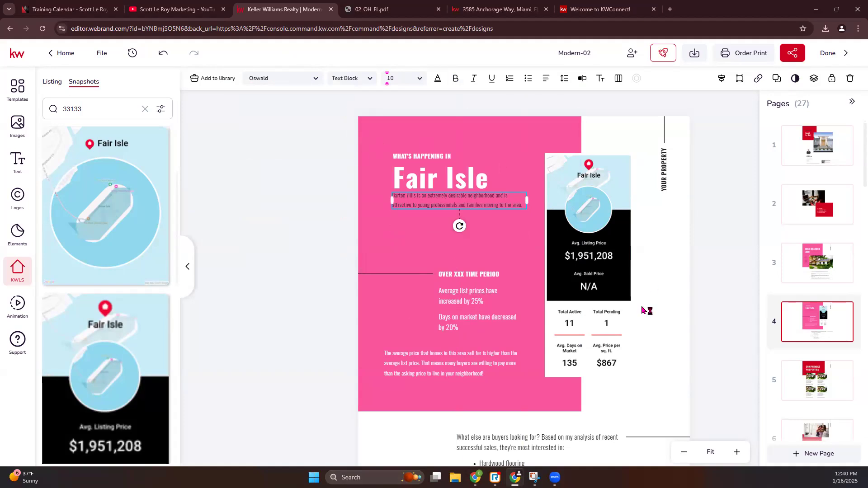
scroll(646, 310, "down", 3)
left_click(822, 384)
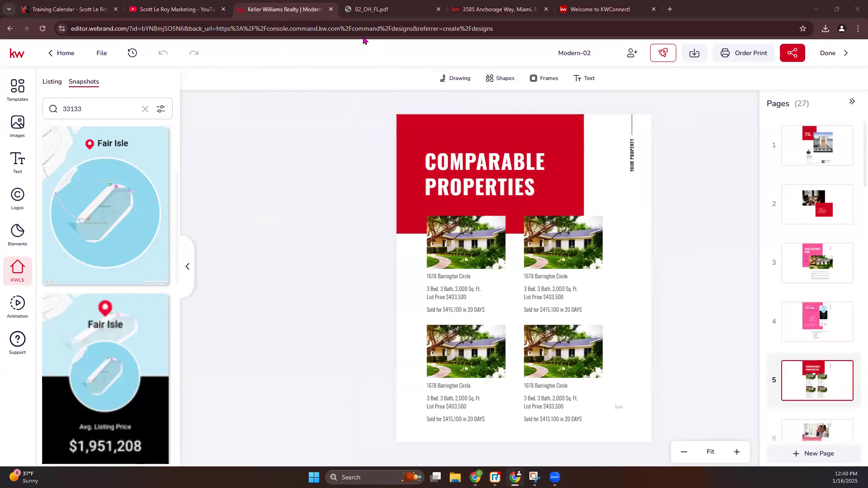
Switch the side panel to KW listing search and open page 6, Your Needs Come First
left_click(53, 82)
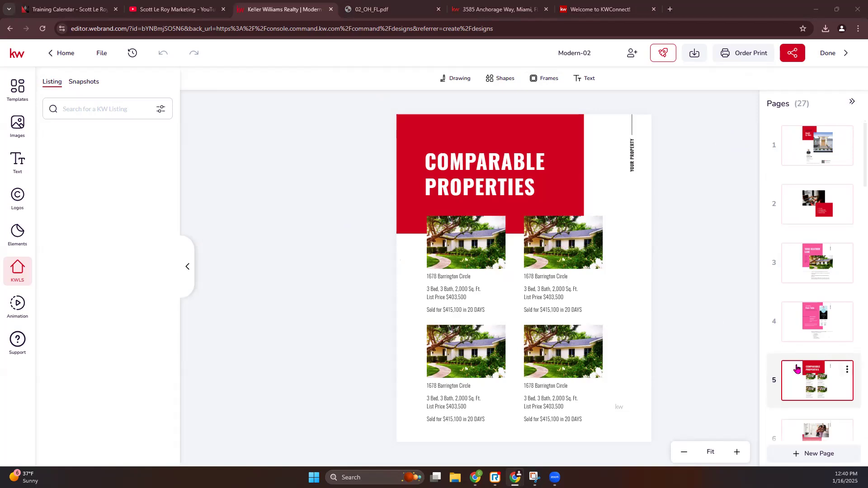
scroll(810, 362, "down", 2)
left_click(814, 352)
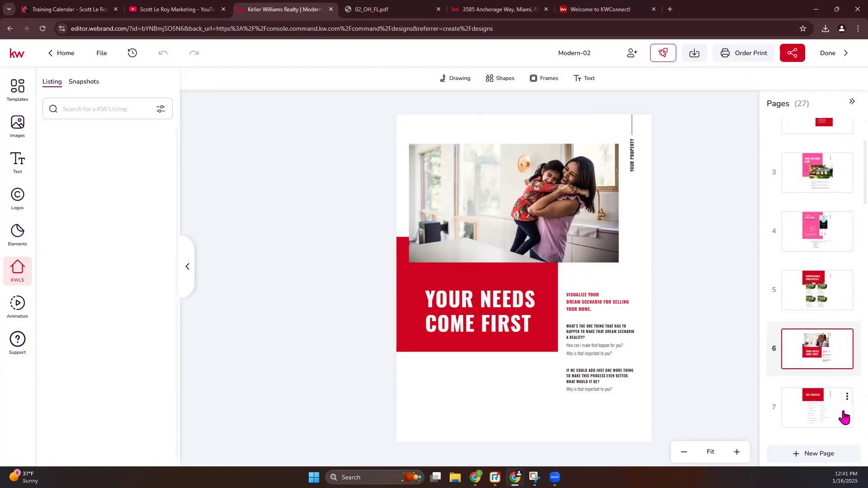
Open page 7, The Process, zoom in, and highlight the Final walk-through checklist item
left_click(830, 418)
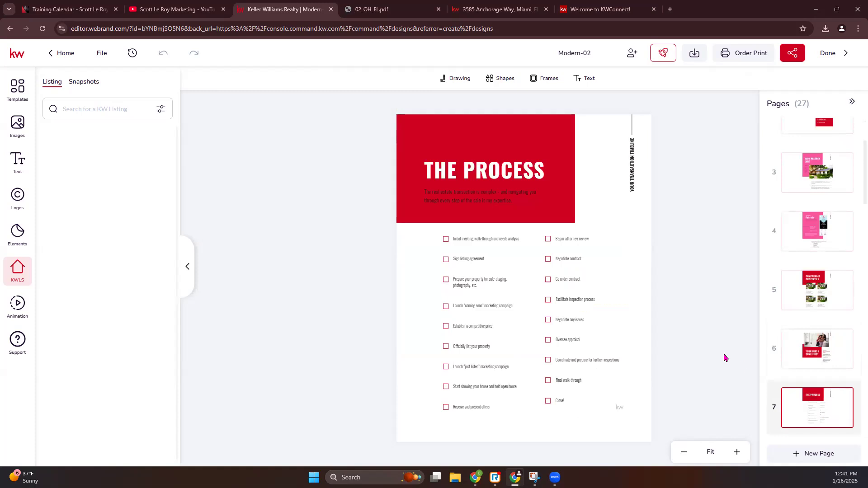
left_click(737, 452)
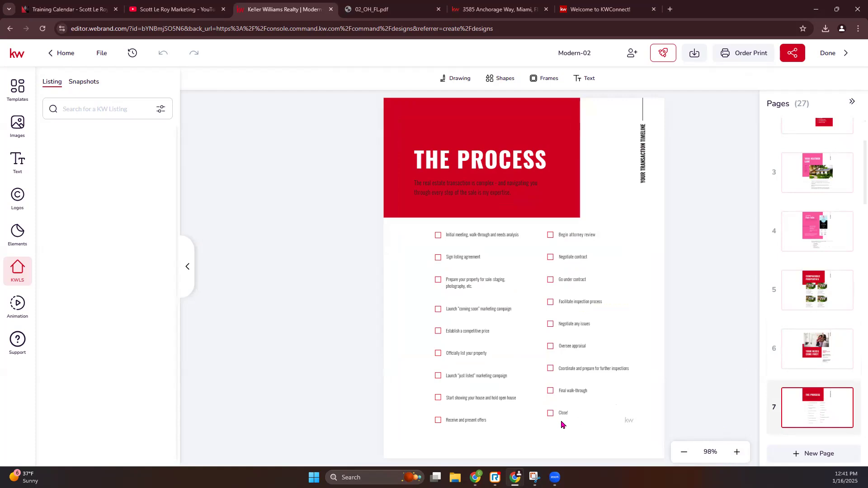
left_click(565, 393)
double_click(568, 392)
left_click_drag(591, 393, 556, 392)
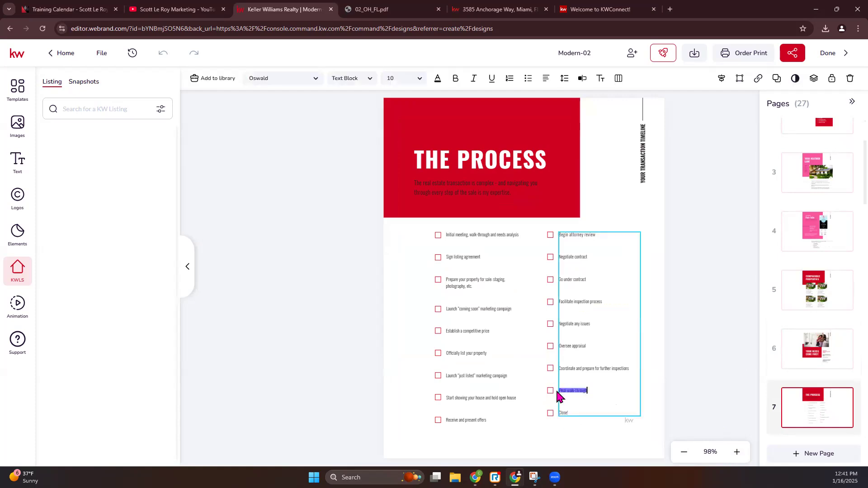
left_click(659, 365)
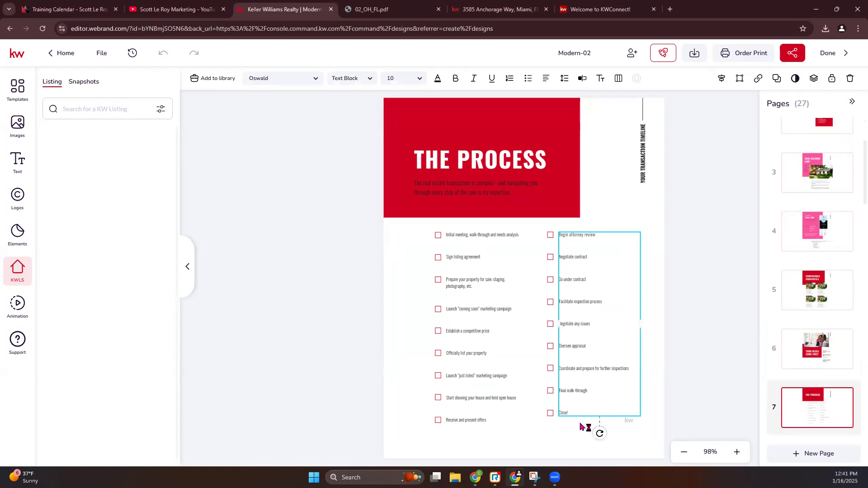
left_click(545, 444)
Nudge the Close! checkbox square into line with the other checkboxes
left_click(550, 413)
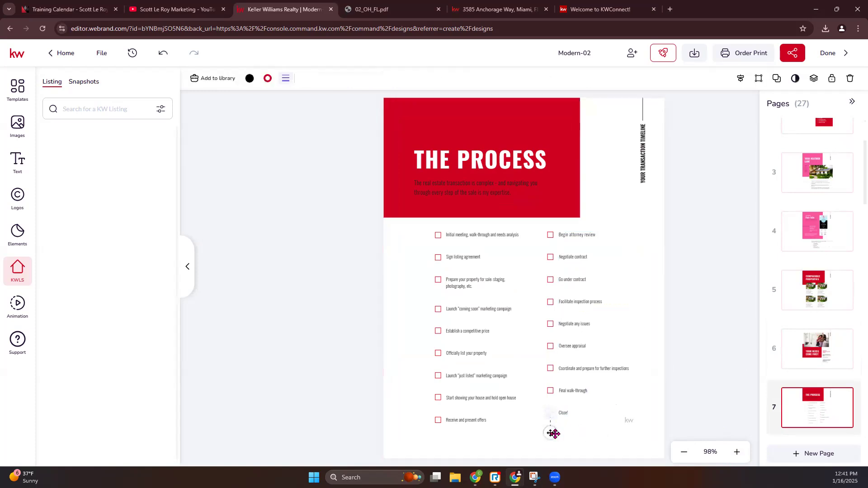
left_click_drag(550, 433, 550, 431)
left_click(728, 330)
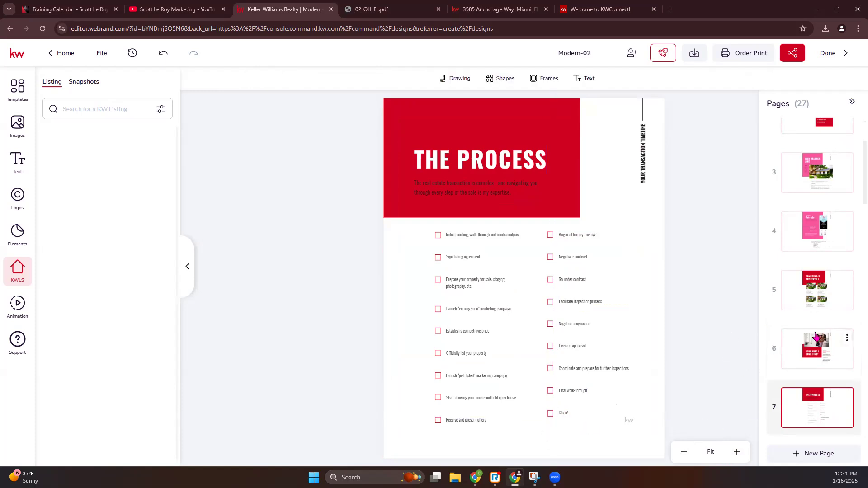
Move past page 8, Your Custom Marketing Plan, to page 9, Finding Your Buyer
scroll(831, 386, "down", 2)
left_click(831, 385)
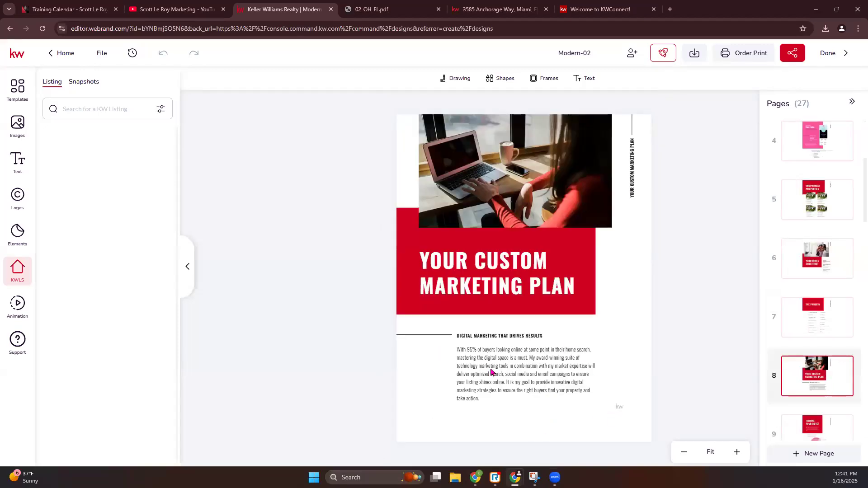
scroll(828, 378, "down", 1)
left_click(825, 388)
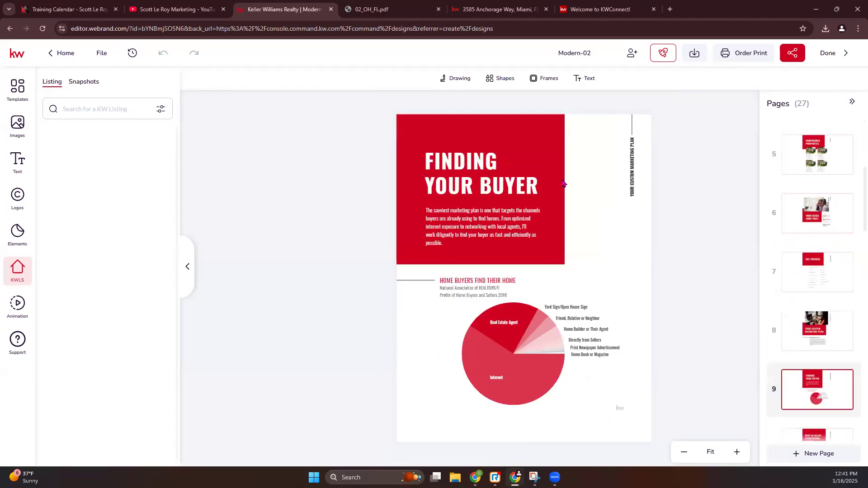
Review page 10, Best-in-Class Promotional Assets, then page 11, Your Media Plan
scroll(841, 356, "down", 2)
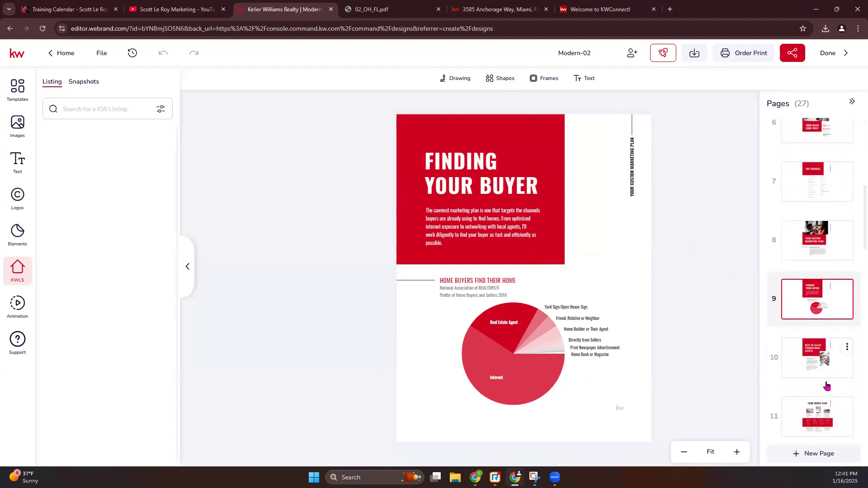
left_click(816, 358)
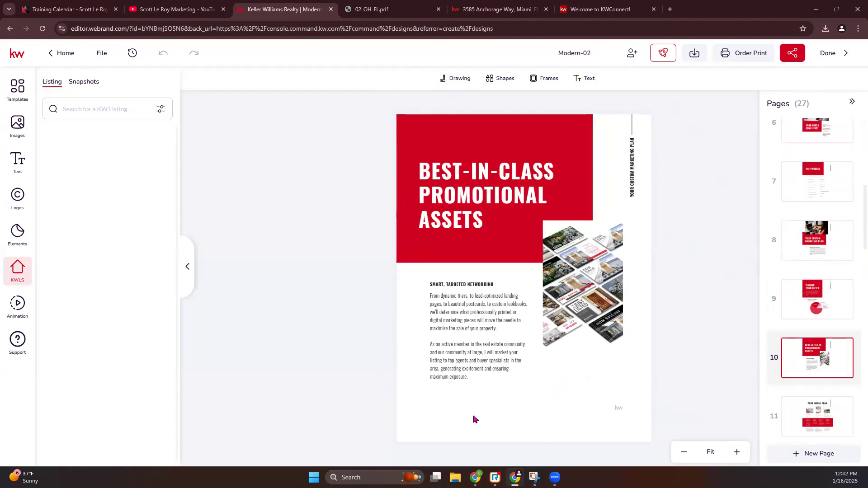
scroll(818, 399, "down", 1)
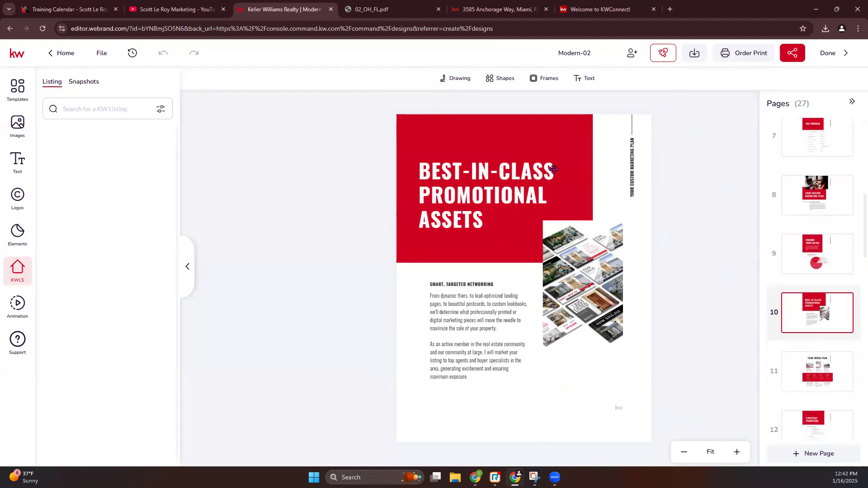
left_click(827, 367)
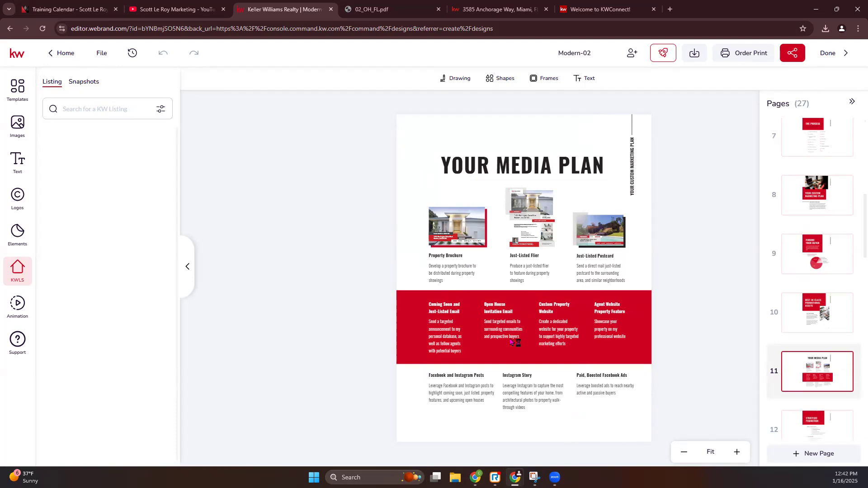
Review page 12 Strategic Promotion and page 13 Open House Strategy, then page 14, It's in the Details
scroll(817, 362, "down", 2)
left_click(814, 342)
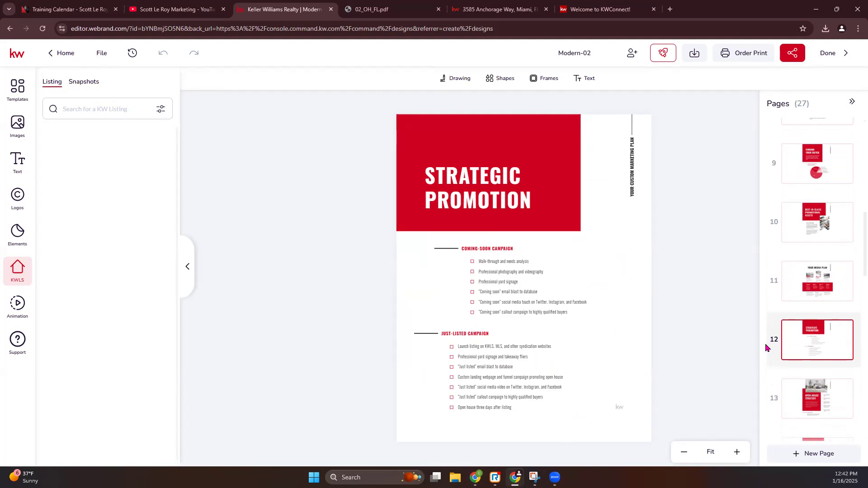
scroll(774, 349, "down", 2)
left_click(819, 320)
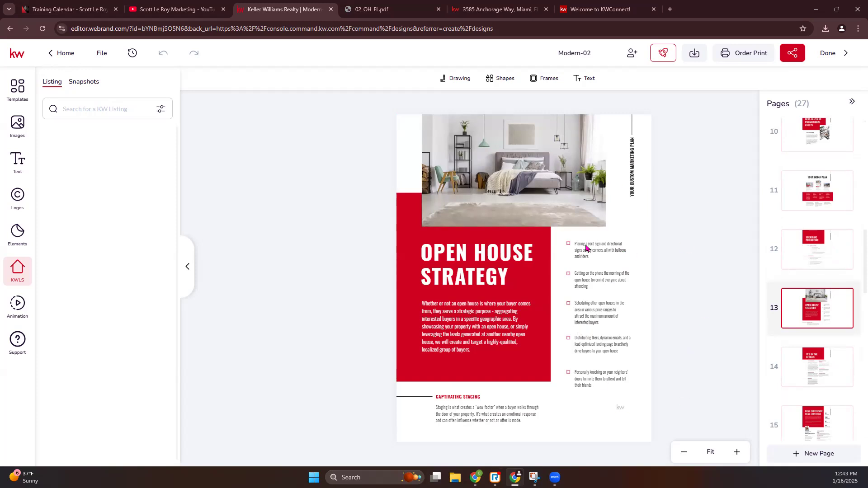
left_click(807, 359)
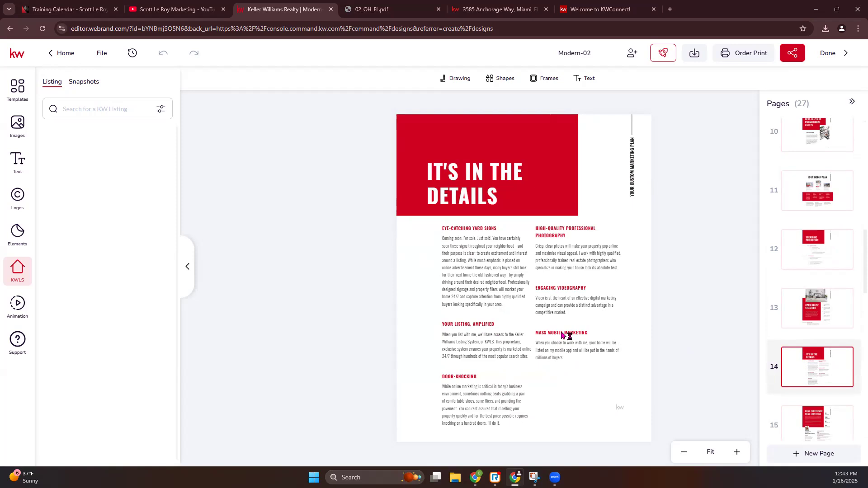
Copy and paste page 14's Mass Mobile Marketing heading and paragraph
left_click_drag(573, 373, 559, 335)
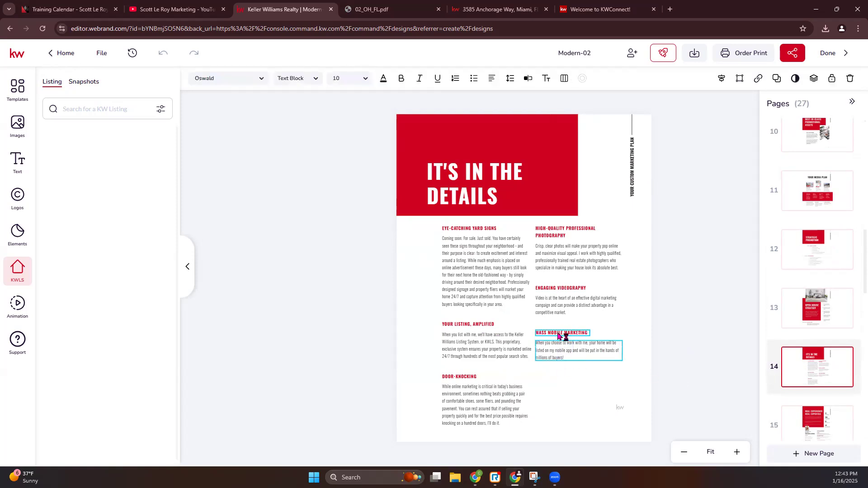
key("ctrl+c")
key("ctrl+v")
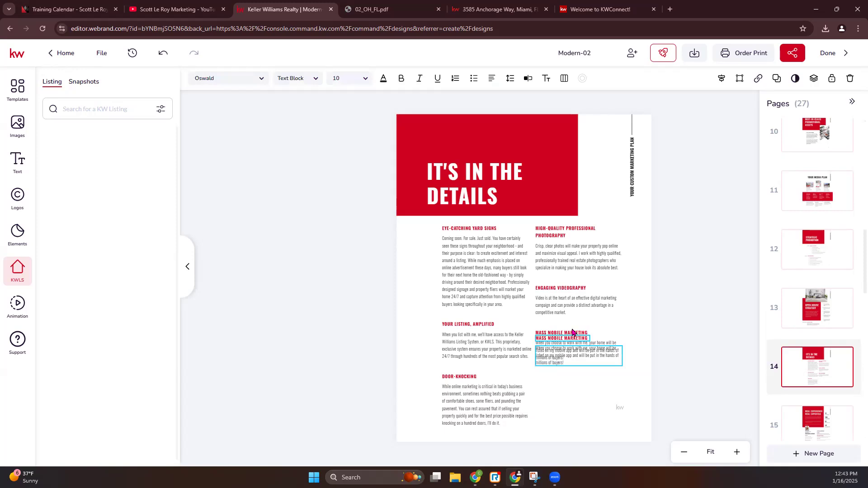
Position the duplicate heading and paragraph below the original, then go to page 15
left_click_drag(573, 351, 574, 379)
left_click(571, 338)
left_click_drag(569, 337, 566, 382)
left_click(566, 397)
left_click(569, 394)
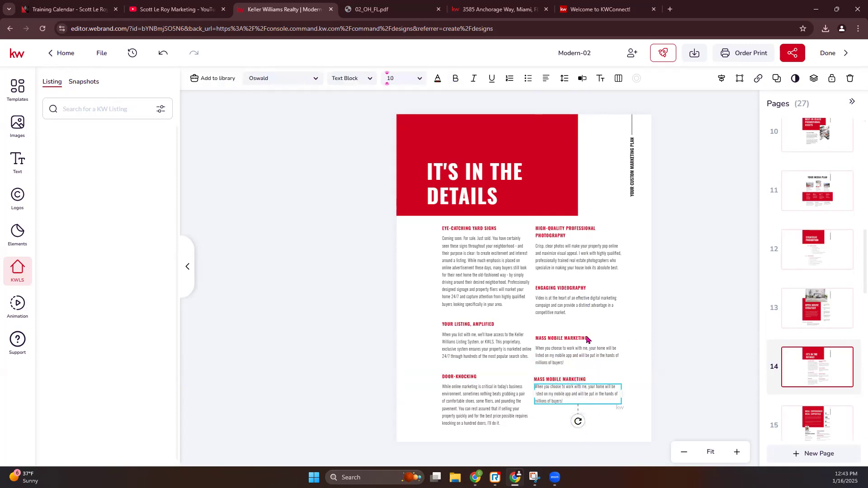
scroll(810, 379, "down", 1)
left_click(812, 379)
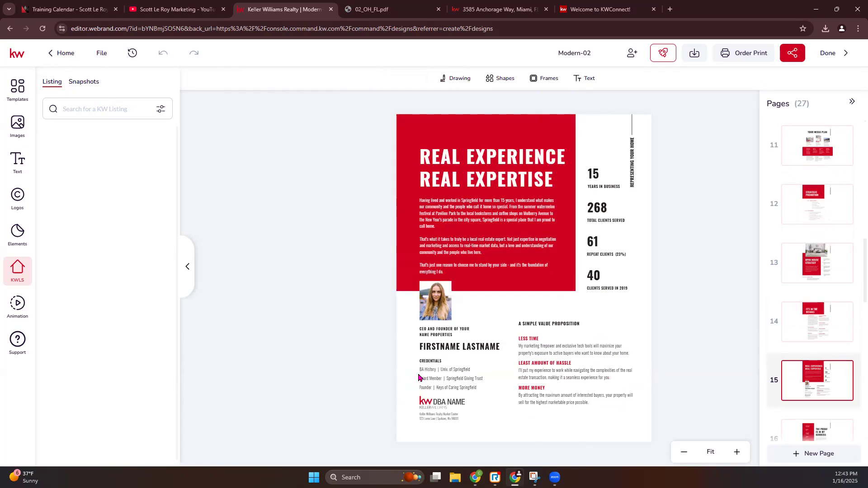
Replace page 15's placeholder headshot with the agent photo from My Assets
left_click(438, 294)
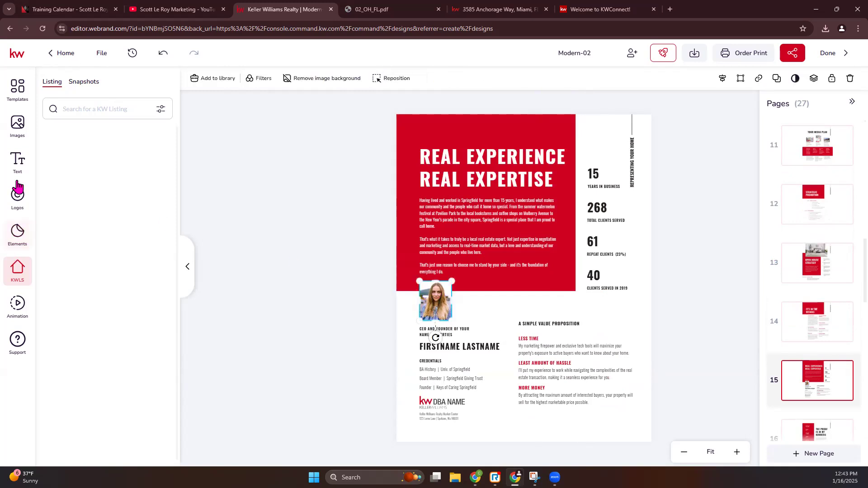
left_click(9, 132)
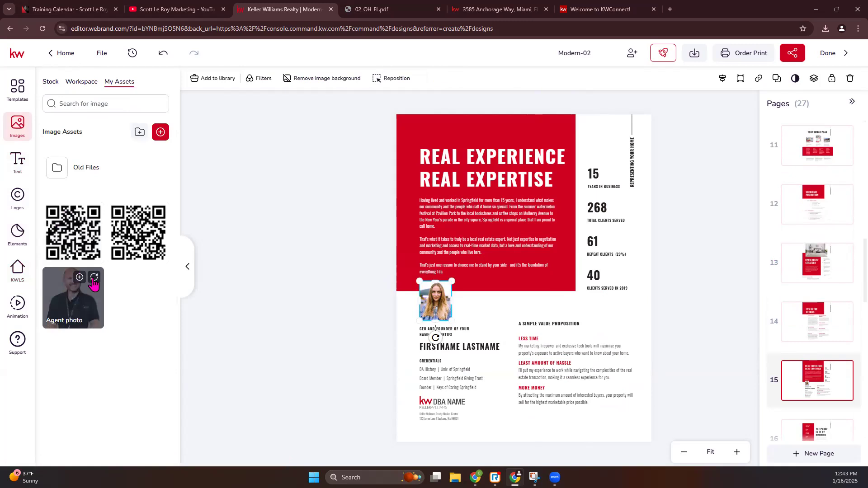
left_click(95, 277)
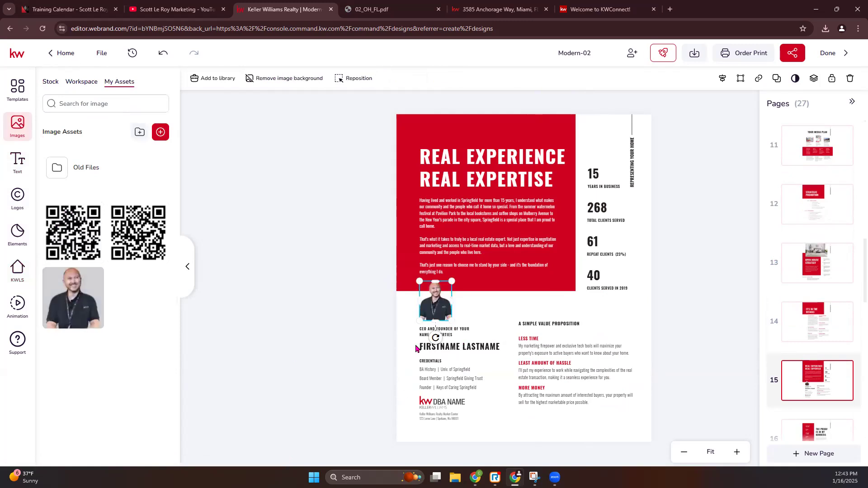
Swap the DBA NAME placeholder logo for the KW Winter Park logo
left_click(450, 401)
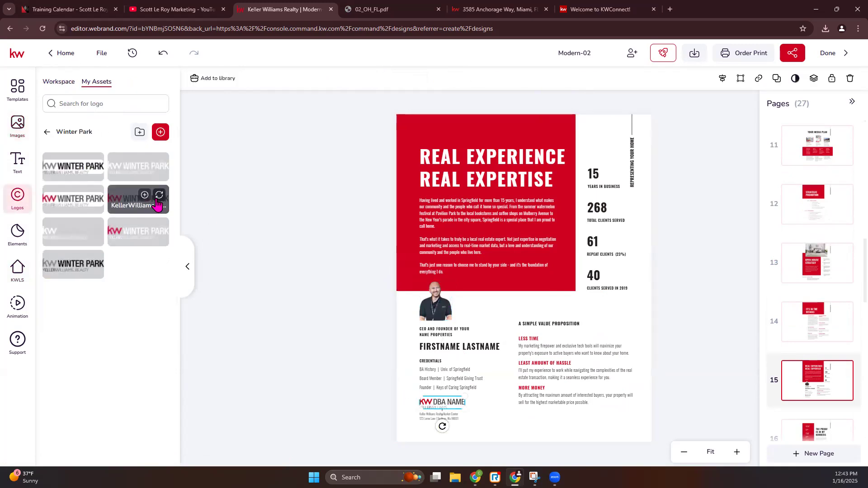
left_click(158, 199)
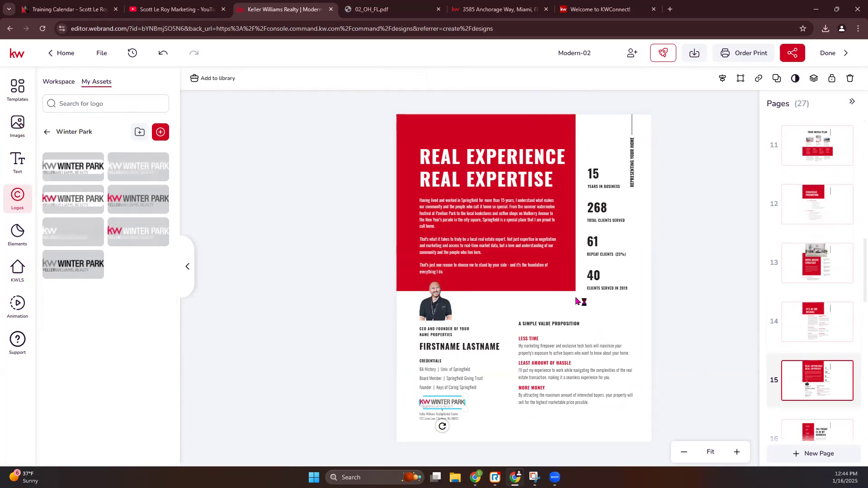
scroll(832, 375, "down", 2)
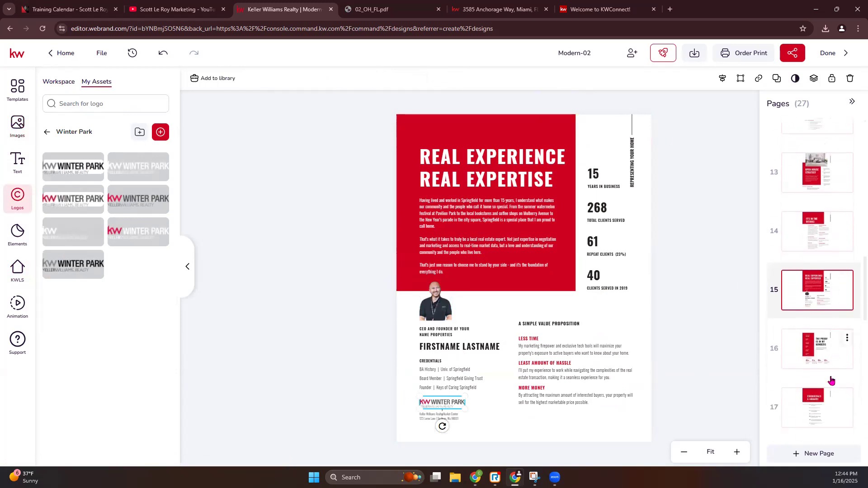
Review pages 16 The Proof Is In My Numbers, 17 Credentials & Awards, and 18 Leading the Industry
left_click(821, 350)
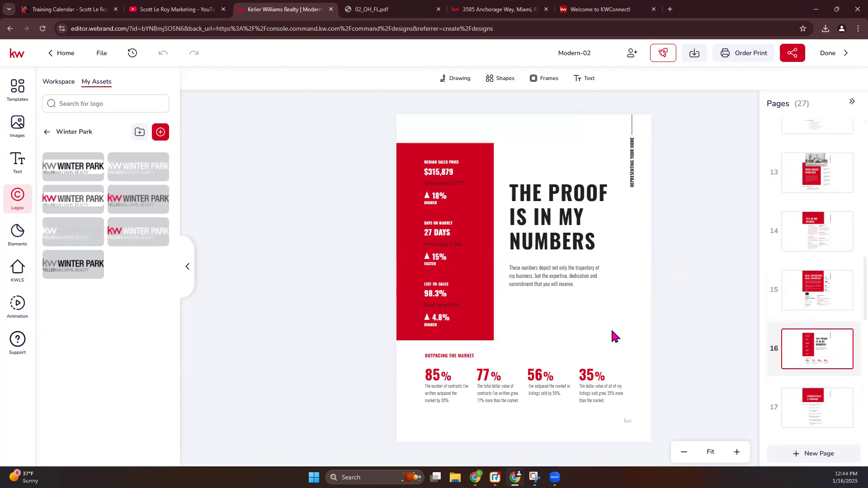
left_click(847, 339)
left_click(702, 316)
scroll(788, 315, "down", 1)
left_click(810, 356)
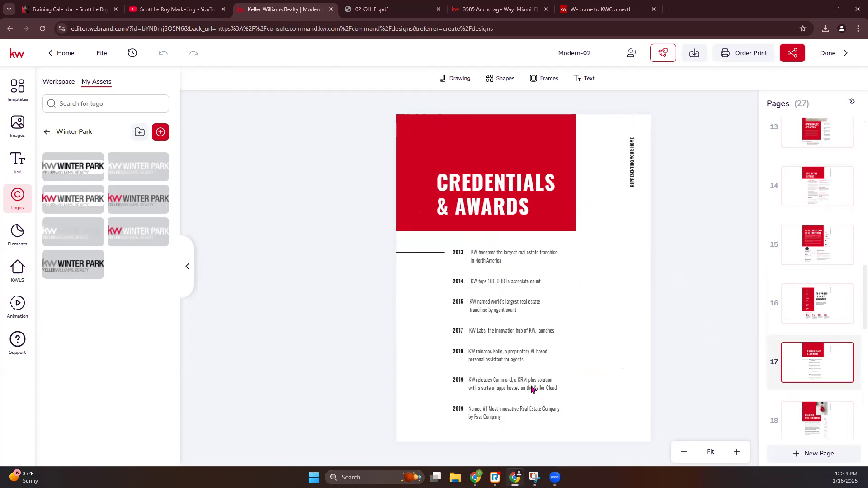
scroll(826, 400, "down", 1)
left_click(820, 383)
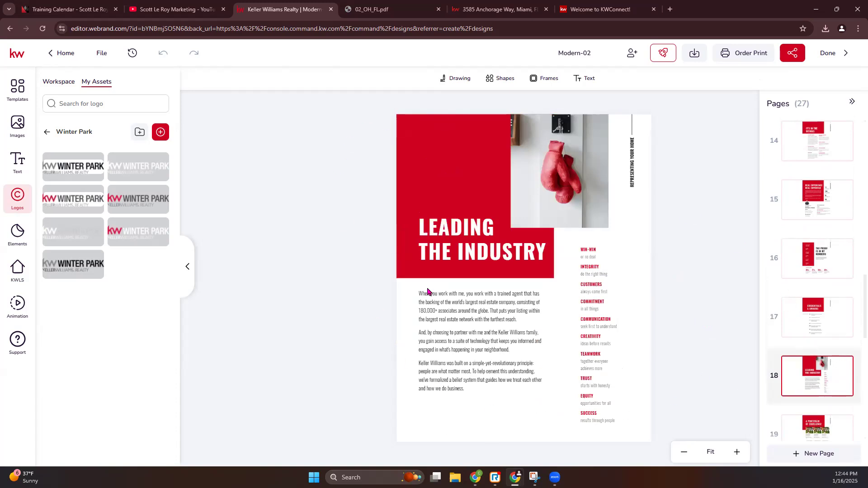
Review pages 19 through 21, then bring up page 22, the testimonials page
scroll(816, 384, "down", 1)
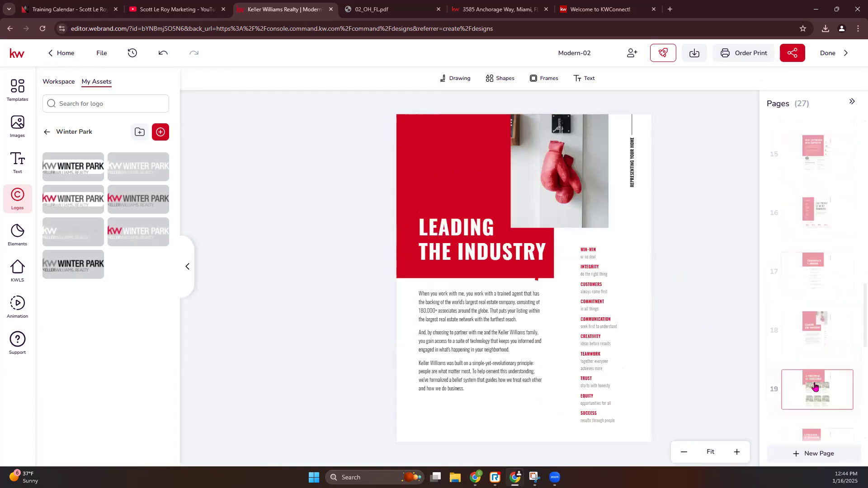
left_click(815, 387)
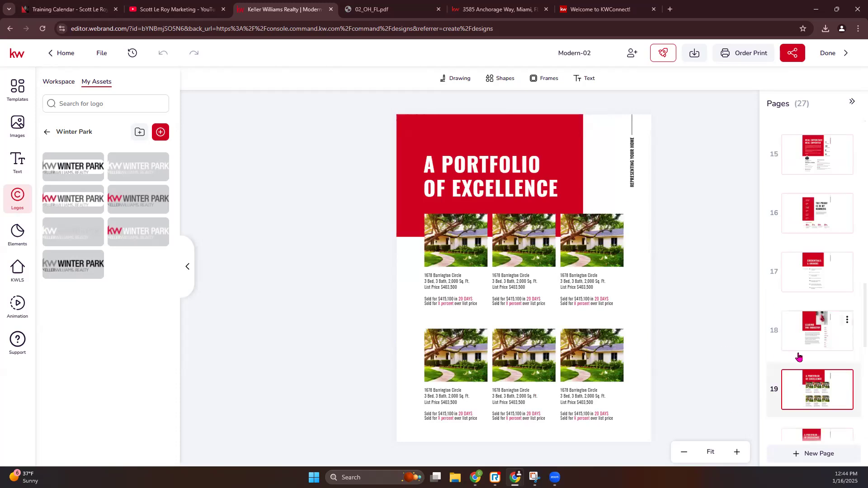
scroll(809, 357, "down", 1)
left_click(827, 402)
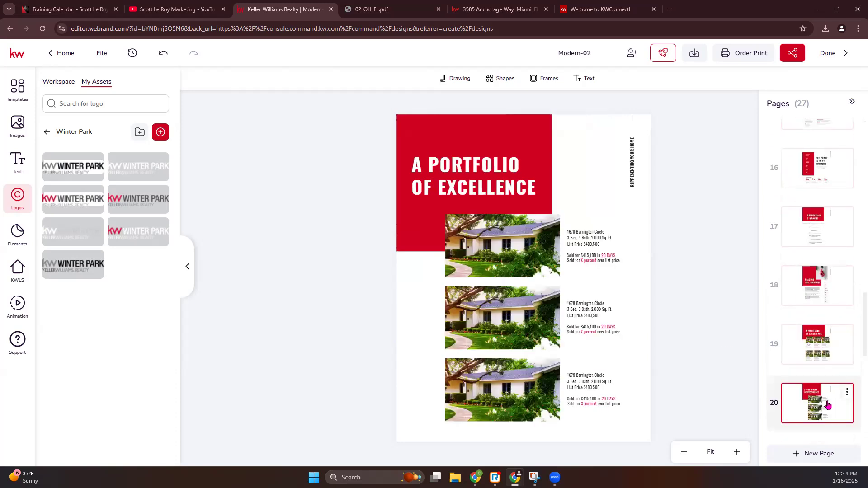
scroll(805, 362, "down", 1)
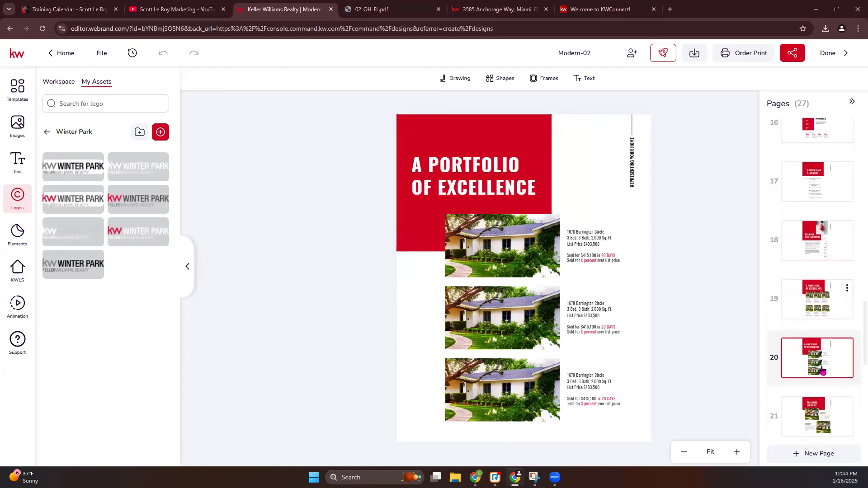
left_click(824, 405)
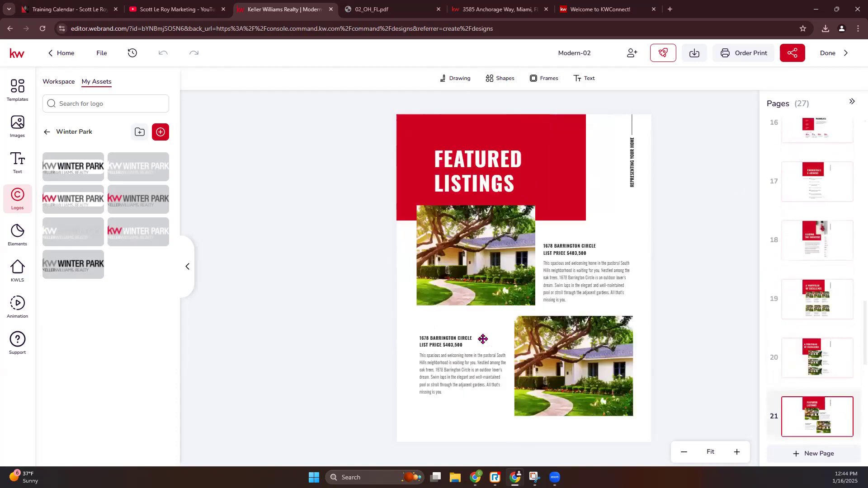
scroll(778, 337, "down", 2)
left_click(815, 386)
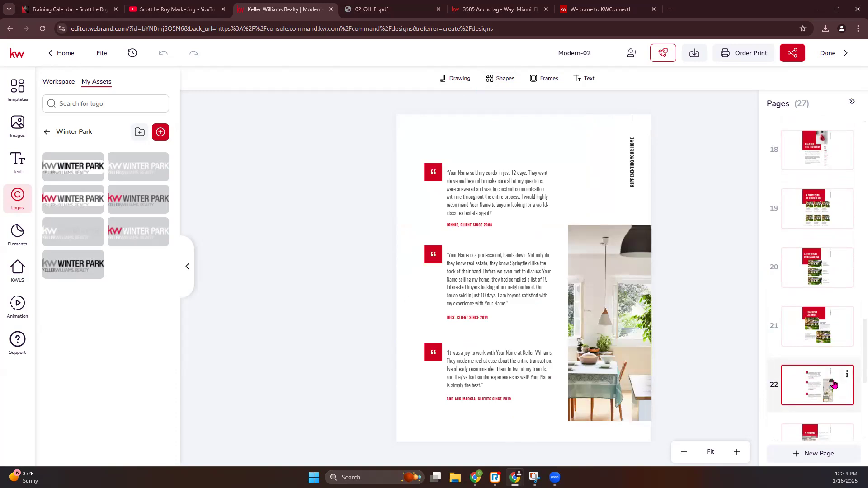
Duplicate the page 22 testimonials page and check the new copy at page 23
left_click(848, 377)
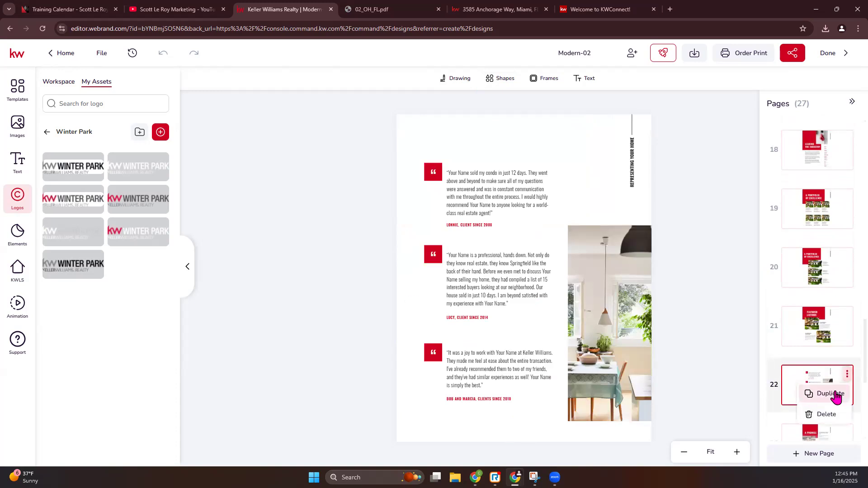
left_click(836, 395)
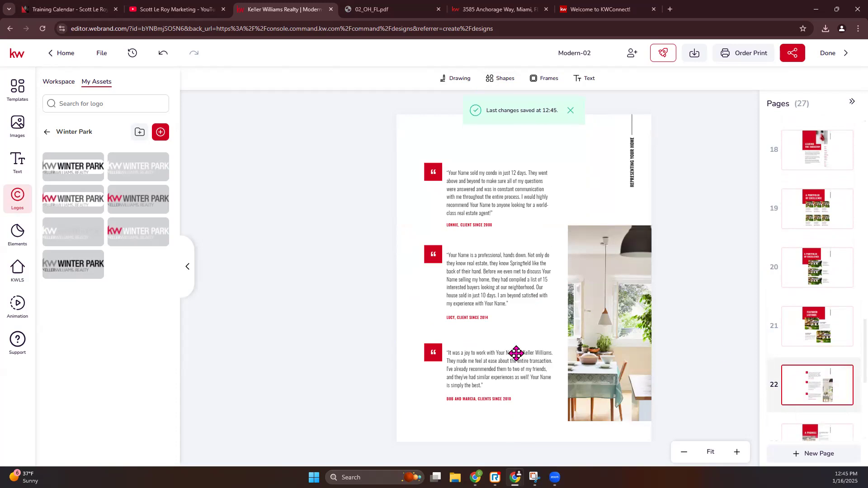
scroll(827, 376, "down", 1)
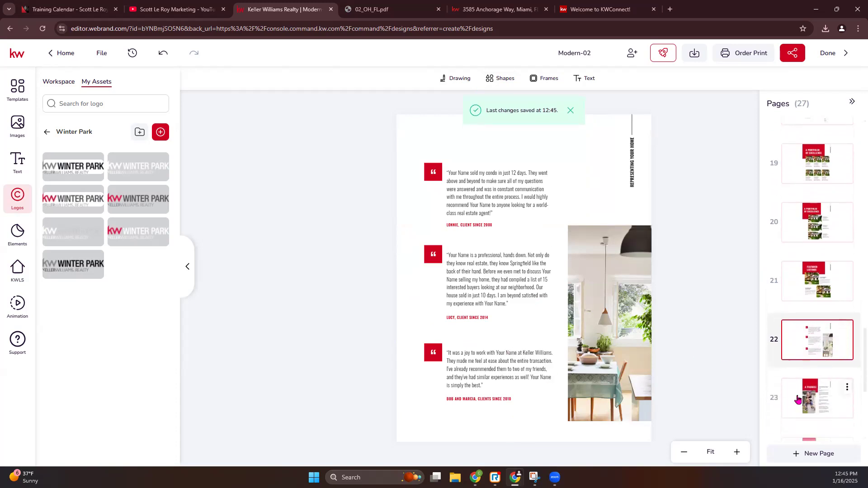
left_click(817, 282)
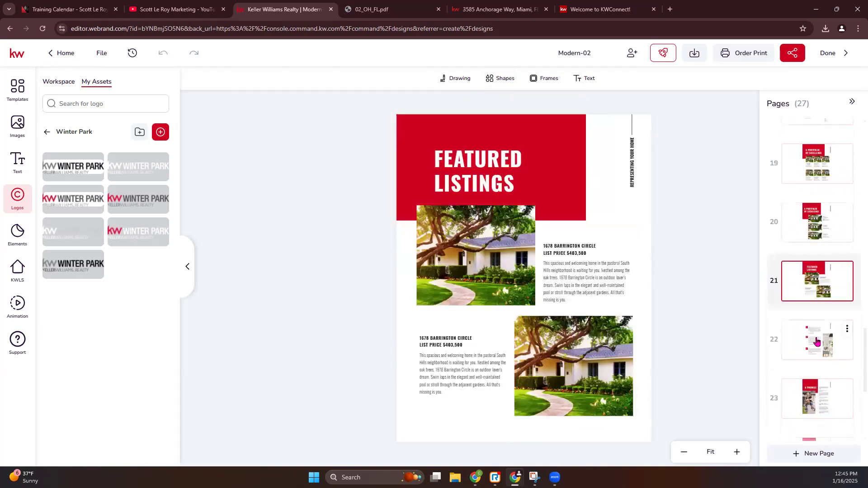
left_click(824, 404)
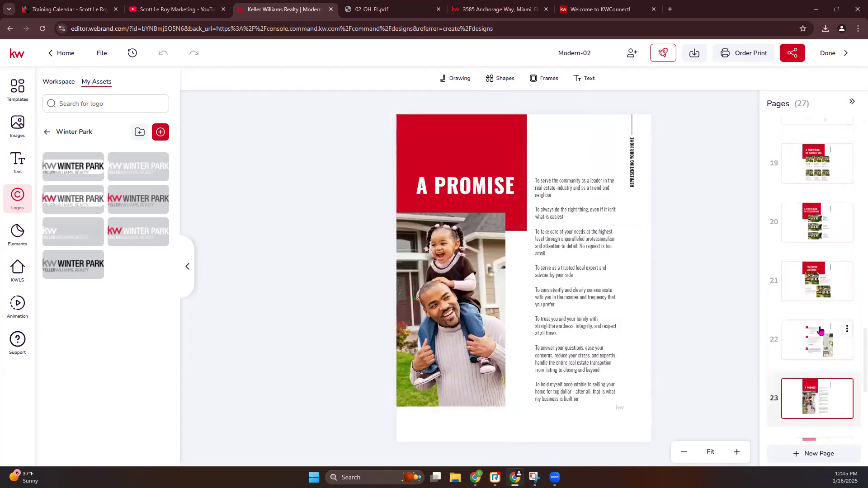
left_click(821, 332)
left_click(818, 281)
left_click(822, 340)
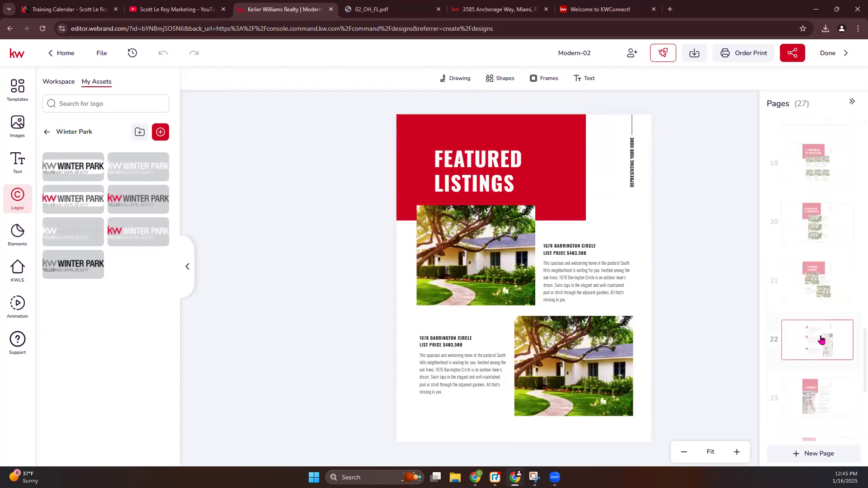
left_click(824, 393)
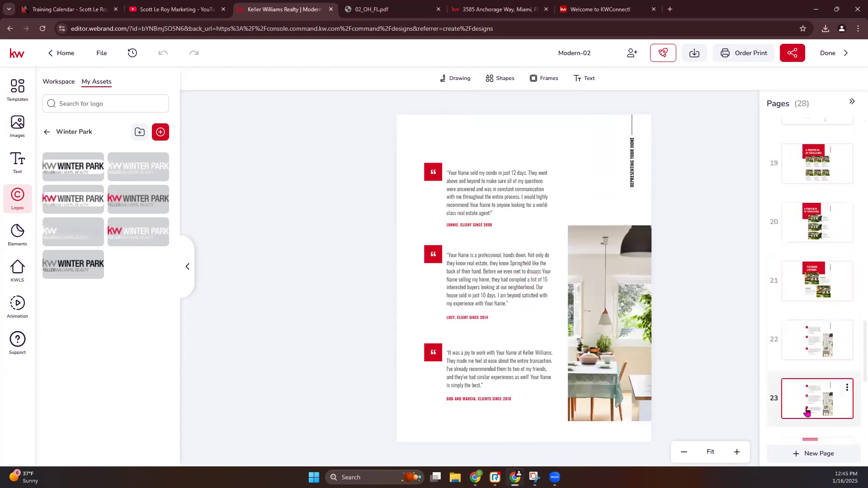
Page through 24 A Promise, 25 Selling Safely and 26 The Bottom Line to page 27
scroll(810, 358, "down", 2)
left_click(811, 361)
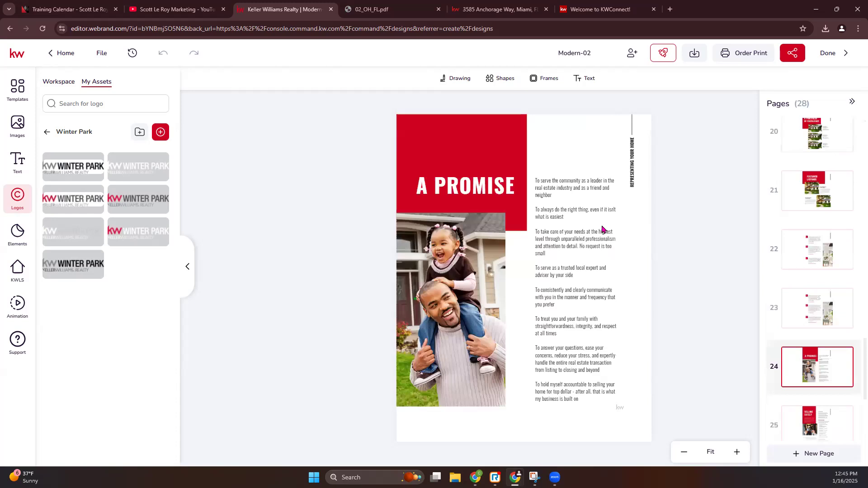
scroll(827, 335, "down", 2)
left_click(821, 339)
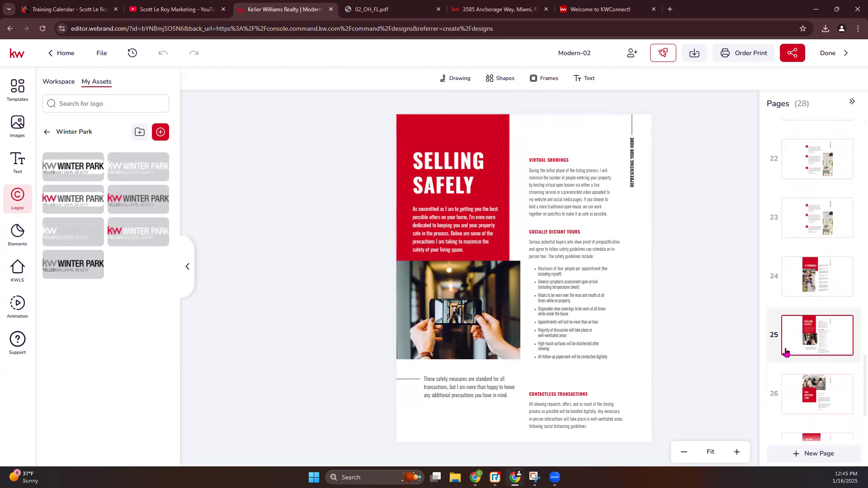
left_click(826, 390)
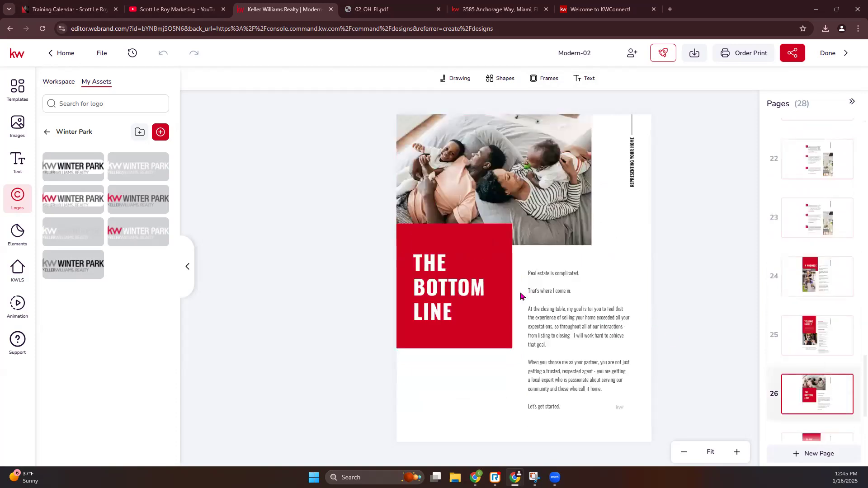
scroll(827, 379, "down", 2)
left_click(793, 362)
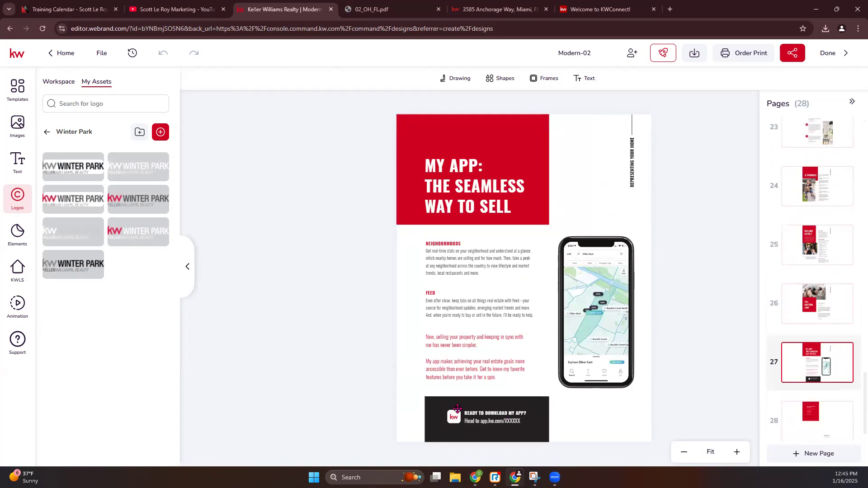
Add the app QR code from My Assets to page 27, shrink it, and raise the download heading
left_click(17, 126)
left_click(139, 229)
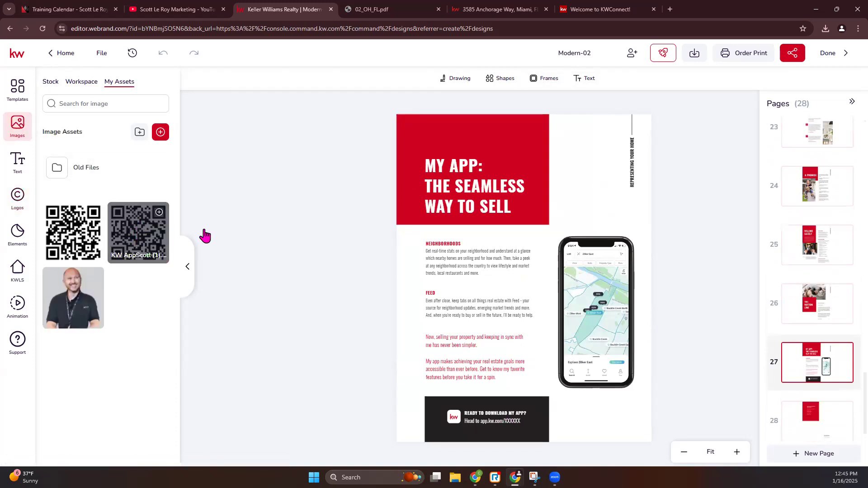
left_click_drag(421, 175, 517, 273)
left_click(491, 412)
left_click_drag(490, 412, 491, 399)
Delete the app web-address line and nudge the kw logo within the black box
left_click(483, 423)
key("Delete")
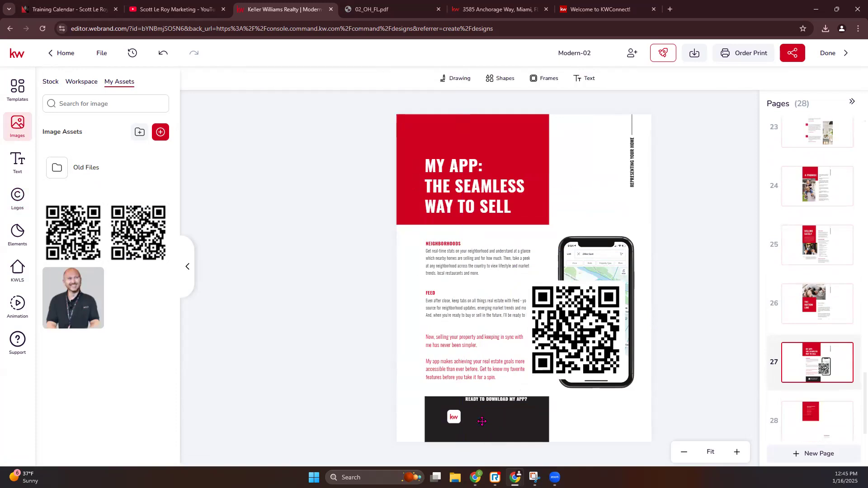
left_click(455, 419)
left_click_drag(455, 418, 478, 409)
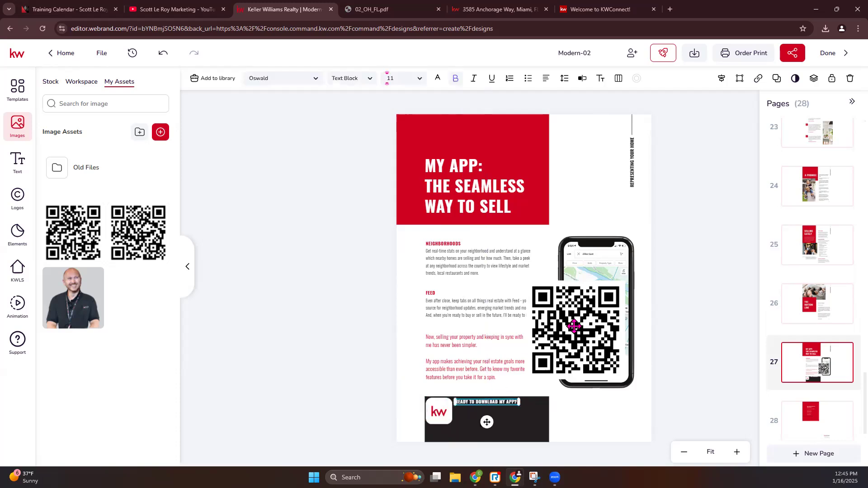
Shrink the QR code into the black box, narrow the box to fit, then open page 28
left_click(536, 284)
left_click_drag(528, 279, 486, 421)
left_click(532, 417)
left_click_drag(549, 420, 535, 419)
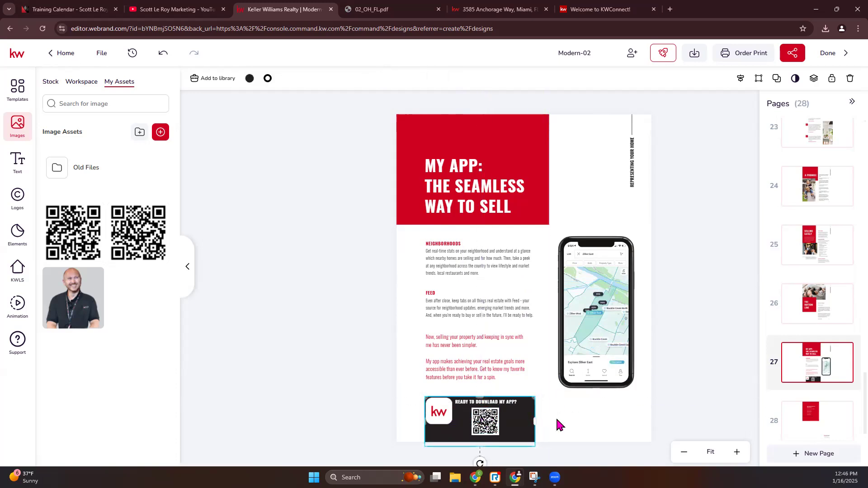
left_click(604, 422)
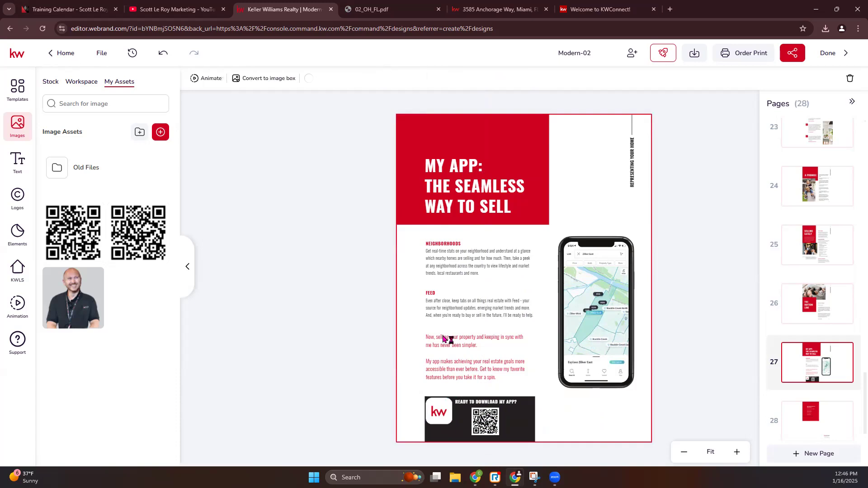
scroll(803, 348, "down", 1)
left_click(828, 408)
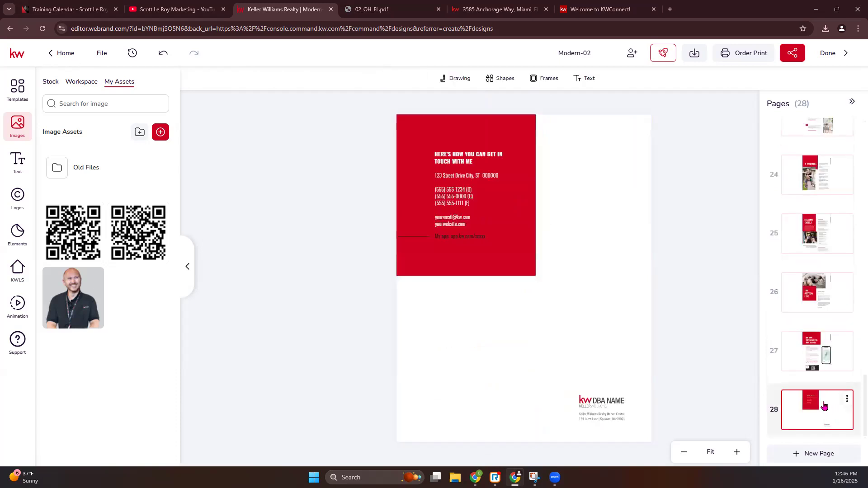